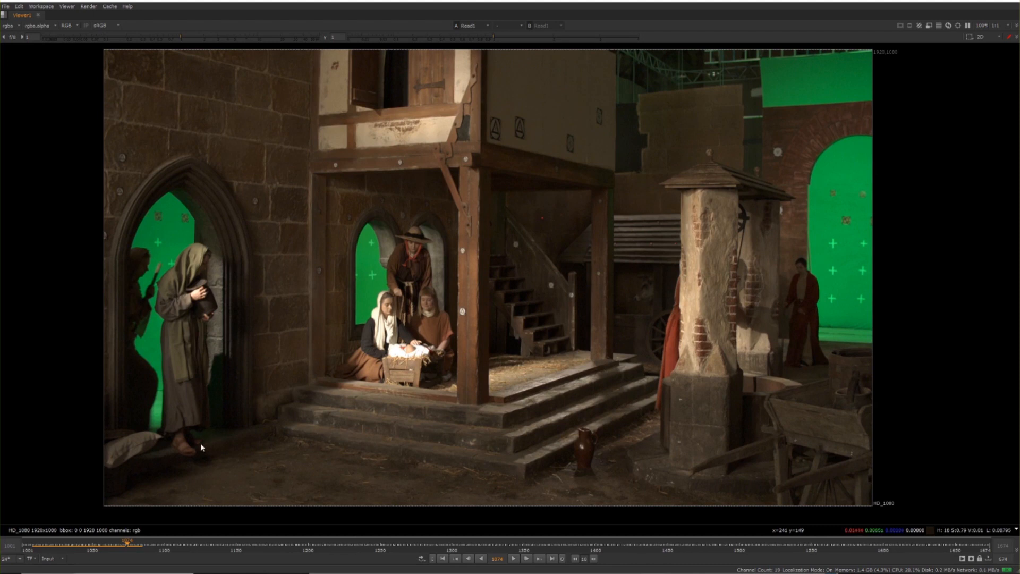
# Scrub through the opening frames of the plate and examine the lighting on the figures, stone walls and green-screen arches
pyautogui.moveTo(121, 540); pyautogui.dragTo(128, 507)
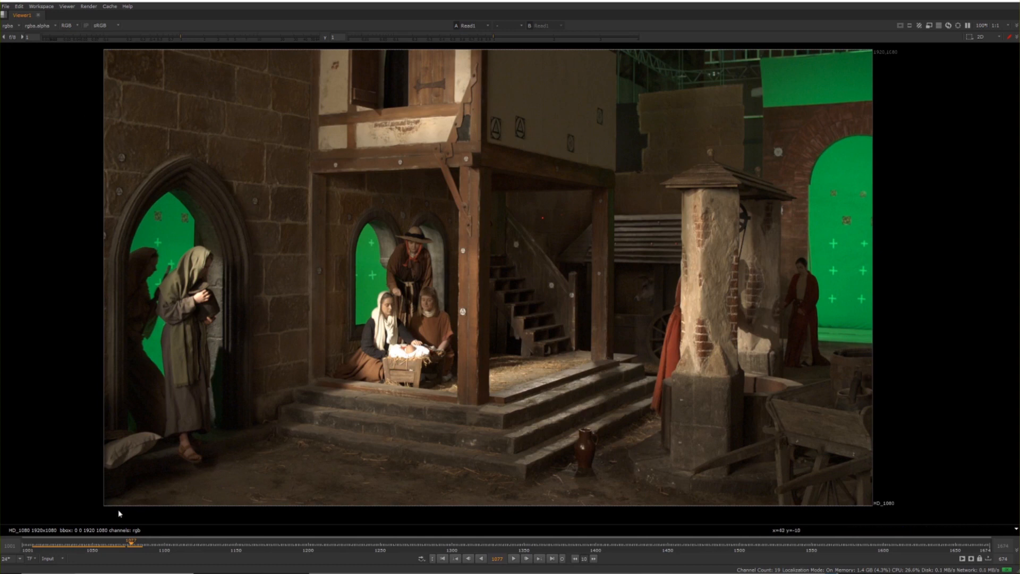
pyautogui.click(118, 543)
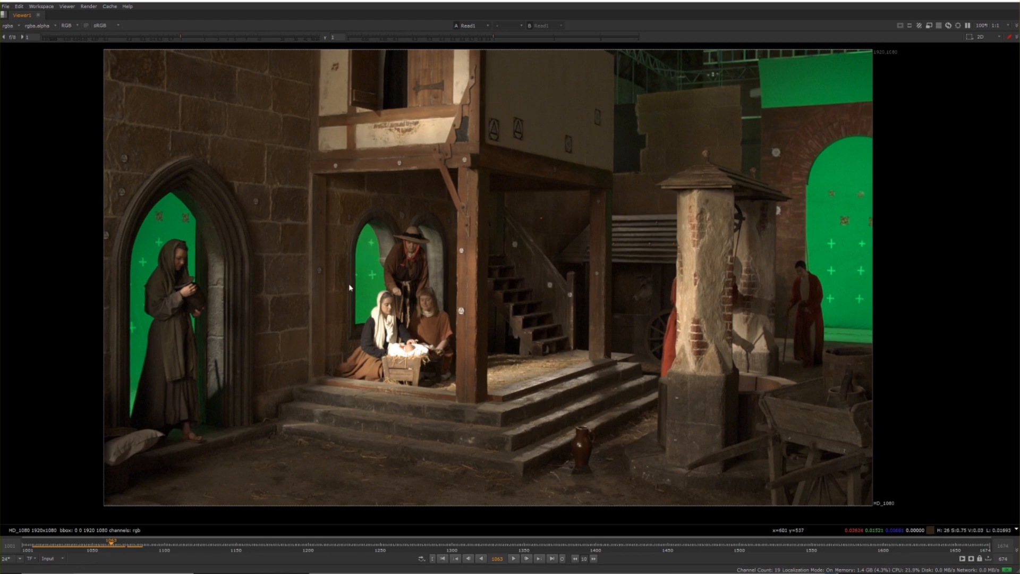
pyautogui.moveTo(321, 208); pyautogui.dragTo(450, 336)
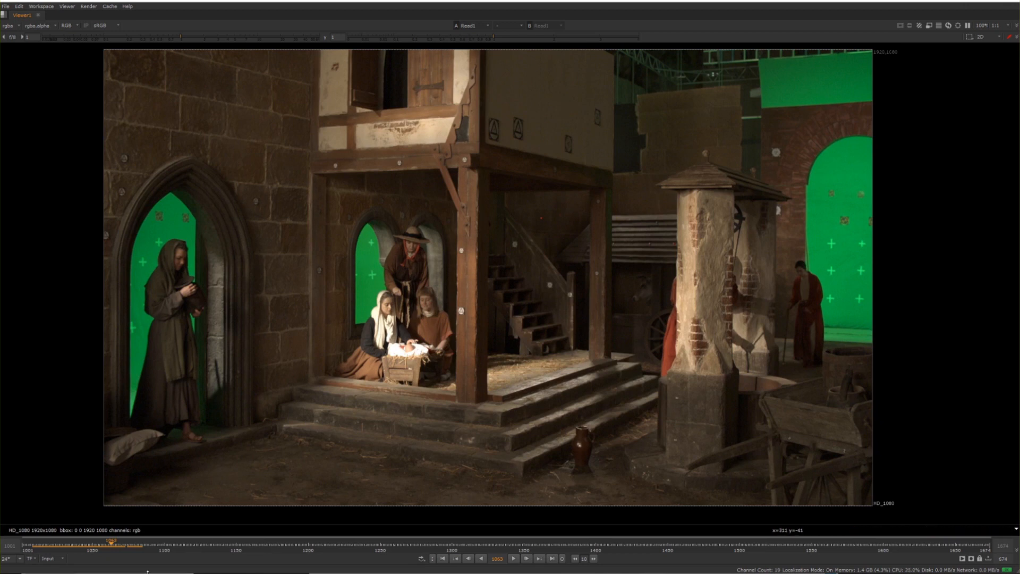
pyautogui.moveTo(111, 539); pyautogui.dragTo(142, 543)
pyautogui.click(107, 546)
pyautogui.keyDown('ctrl'); pyautogui.keyDown('shift'); pyautogui.moveTo(650, 51); pyautogui.dragTo(929, 159); pyautogui.keyUp('shift'); pyautogui.keyUp('ctrl')
pyautogui.moveTo(820, 151); pyautogui.dragTo(930, 335)
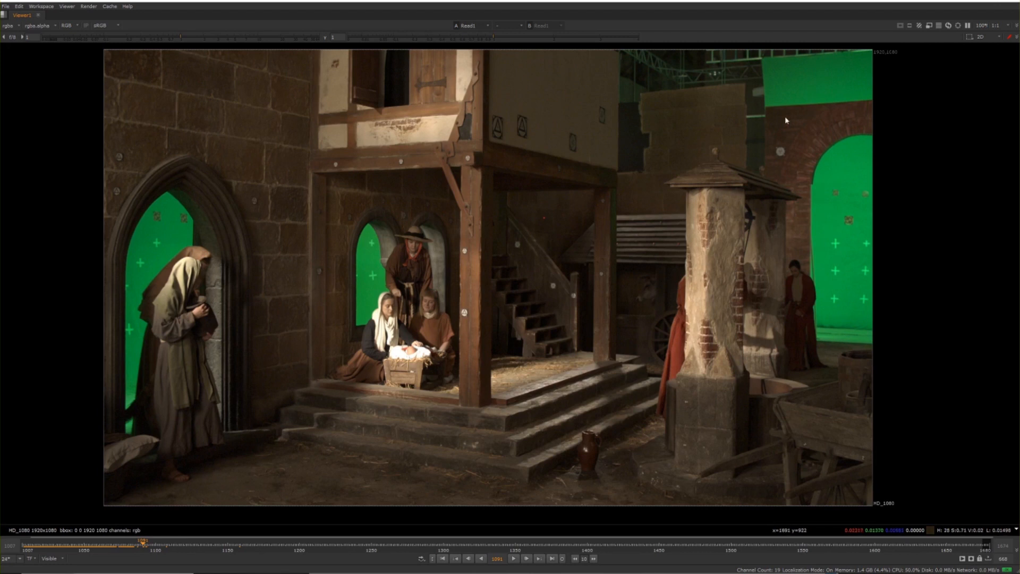
pyautogui.moveTo(159, 37); pyautogui.dragTo(180, 38)
# Move the Read1 node up in the node graph and add a ColorCorrect node beneath it
pyautogui.press('space')
pyautogui.click(513, 504)
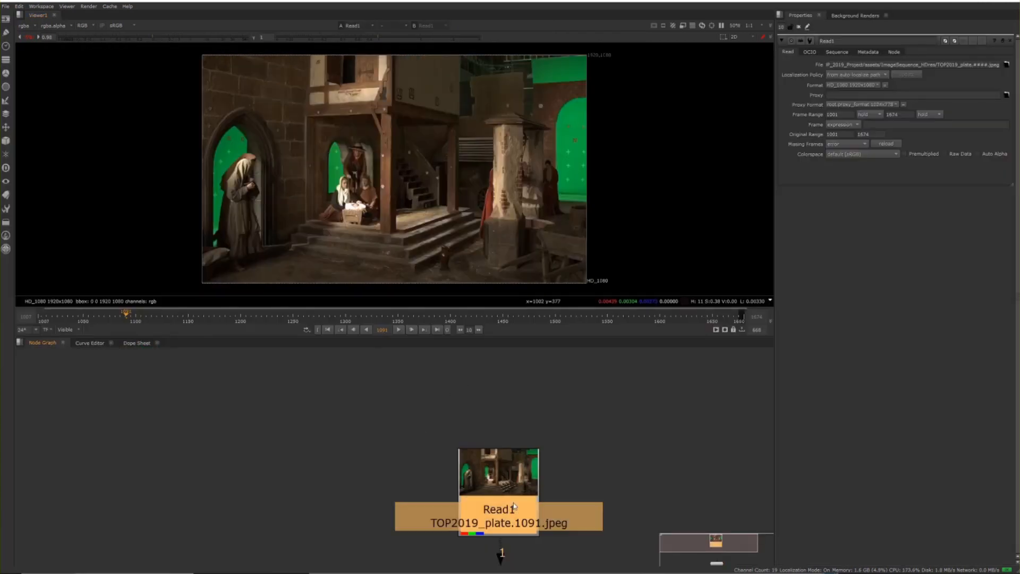
pyautogui.moveTo(513, 503); pyautogui.dragTo(489, 419)
pyautogui.press('Tab')
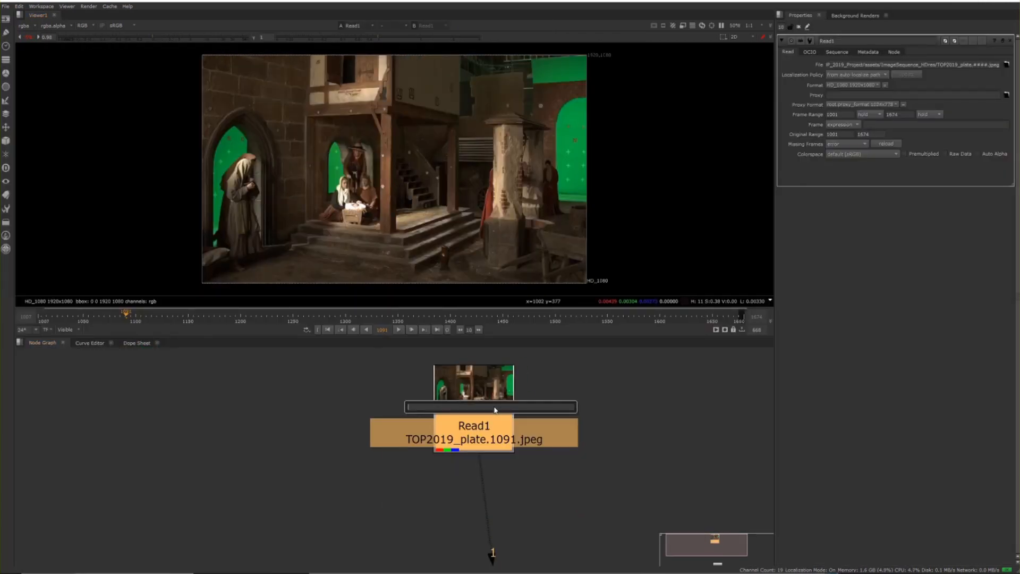
pyautogui.write('cor')
pyautogui.press('BackSpace')
pyautogui.press('BackSpace')
pyautogui.press('BackSpace')
pyautogui.write('color')
pyautogui.press('Return')
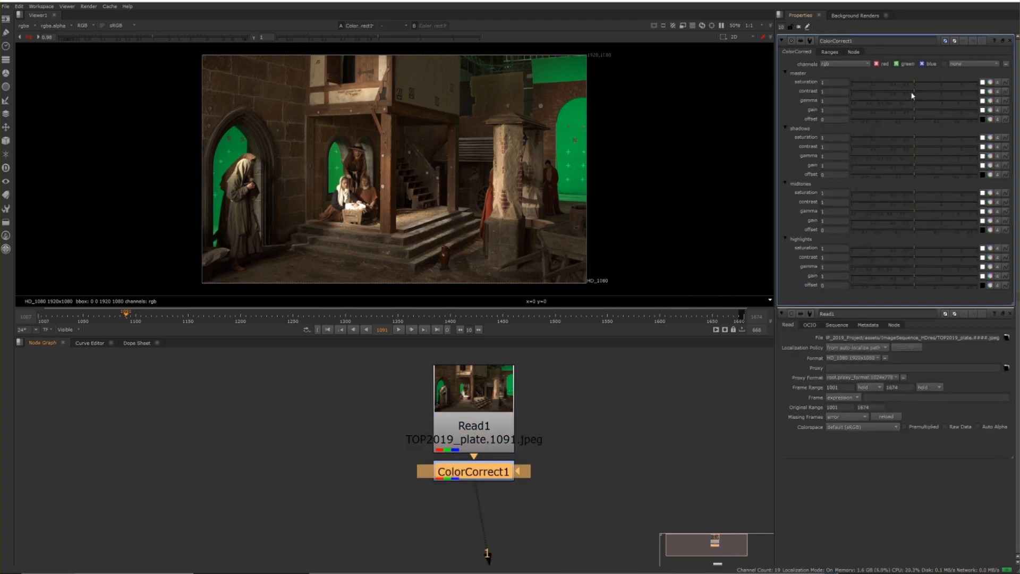
# Raise the ColorCorrect node's master contrast to about 1.9 and examine the plate enlarged at frame 1080
pyautogui.moveTo(913, 97); pyautogui.dragTo(936, 95)
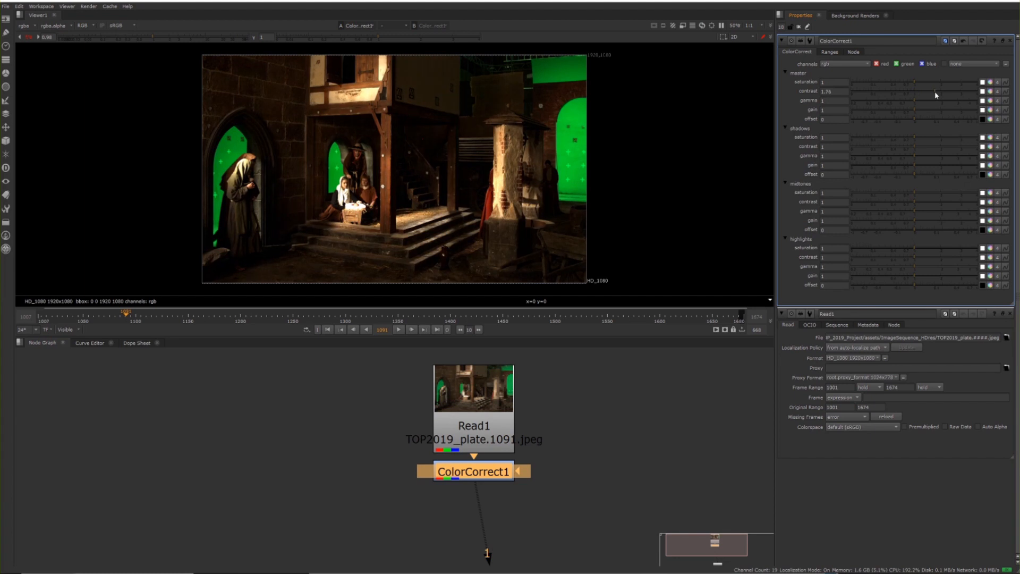
pyautogui.press('space')
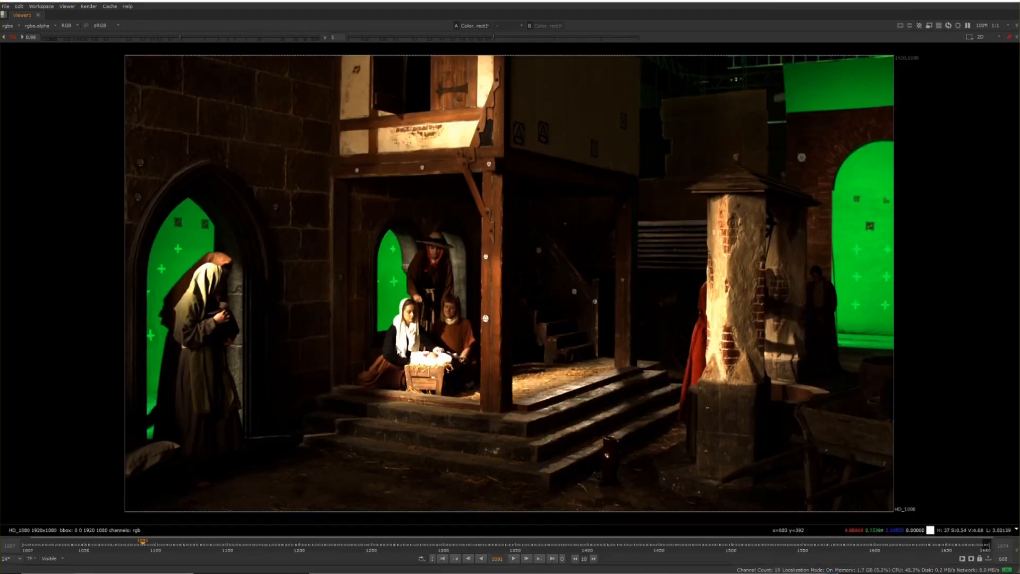
pyautogui.click(137, 547)
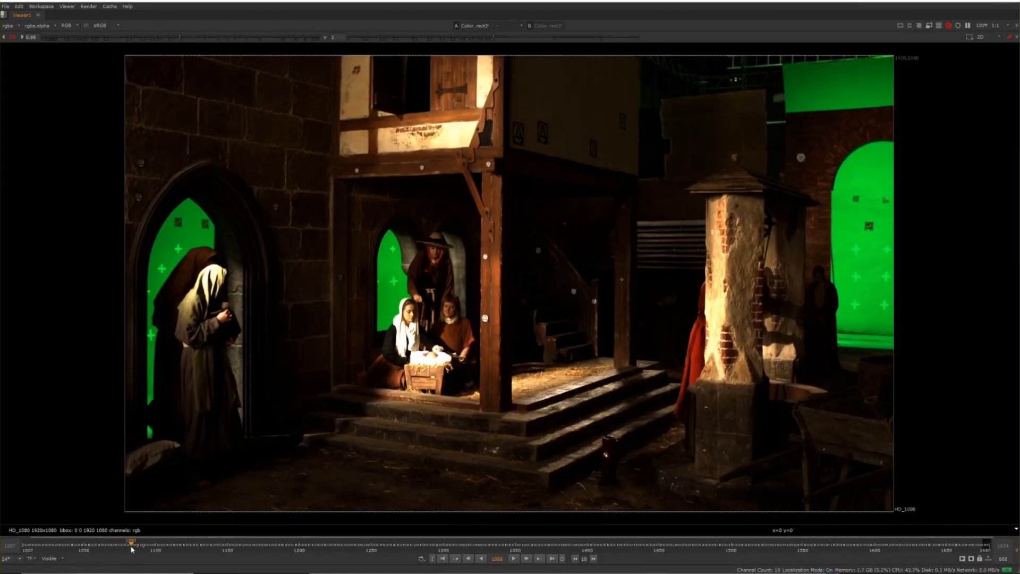
pyautogui.click(128, 547)
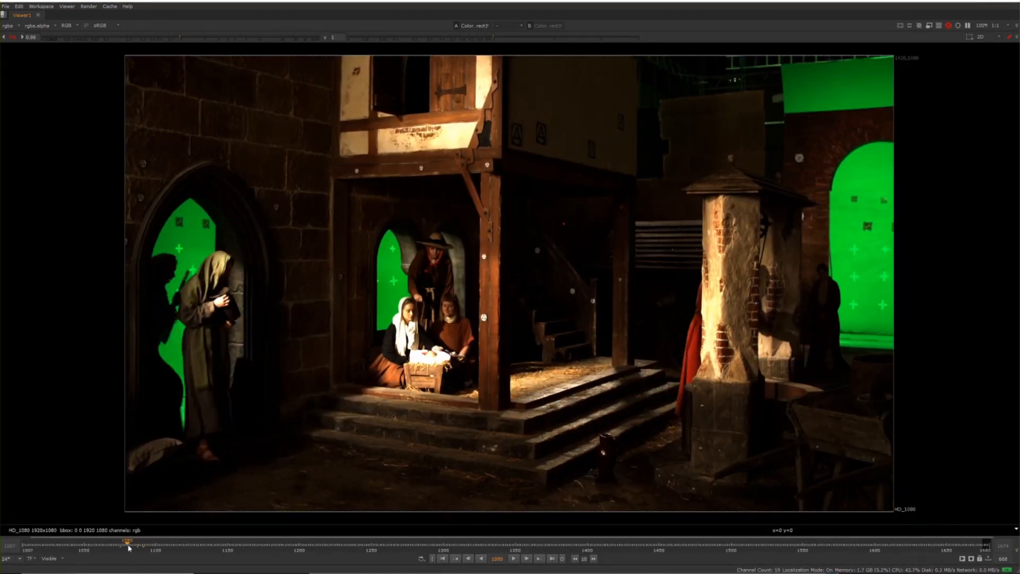
pyautogui.keyDown('ctrl'); pyautogui.click(209, 262); pyautogui.keyUp('ctrl')
pyautogui.moveTo(185, 249)
pyautogui.mouseDown()
pyautogui.moveTo(347, 358)
pyautogui.moveTo(367, 360)
pyautogui.mouseUp()
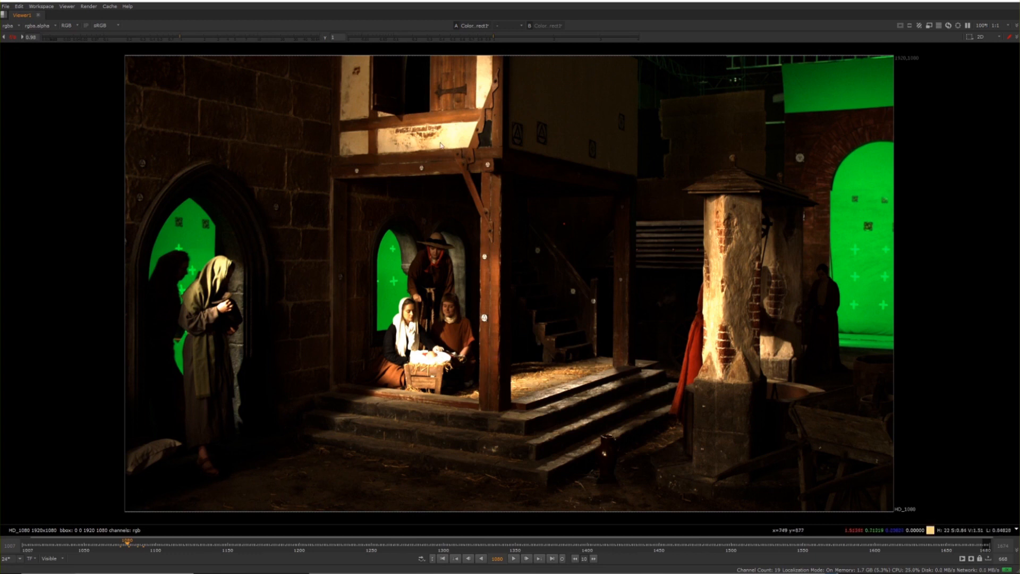
pyautogui.moveTo(521, 58); pyautogui.dragTo(351, 161)
# Compare the plate's shadows and highlights at higher and lower viewer gain, and restore the default exposure
pyautogui.moveTo(184, 40); pyautogui.dragTo(208, 34)
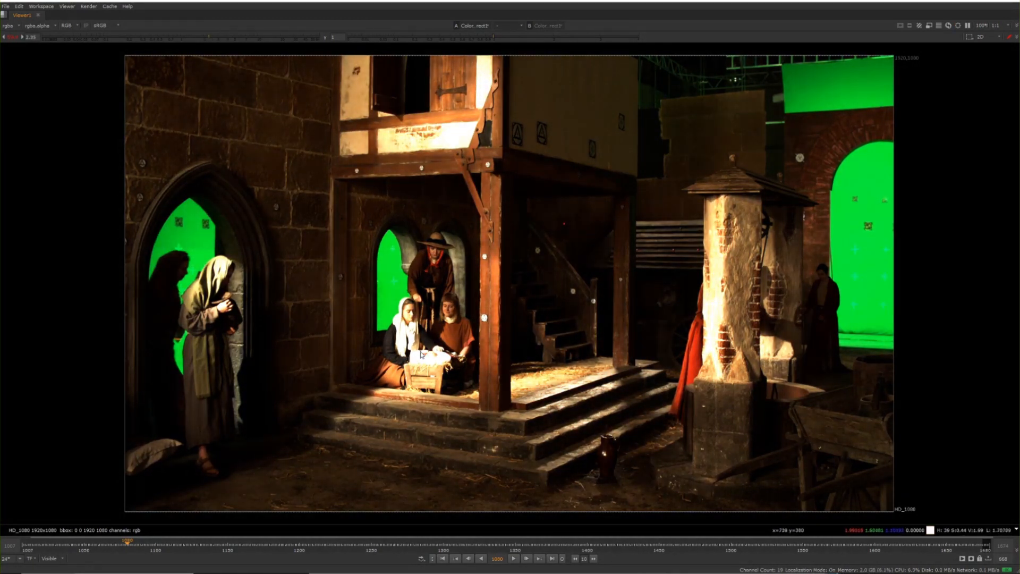
pyautogui.moveTo(185, 36); pyautogui.dragTo(173, 35)
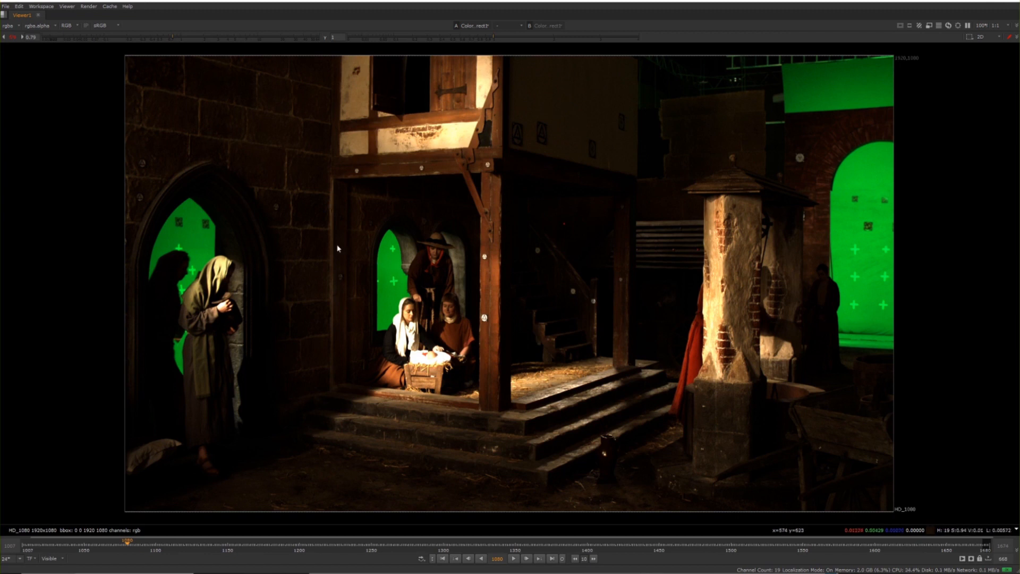
pyautogui.moveTo(169, 38); pyautogui.dragTo(221, 38)
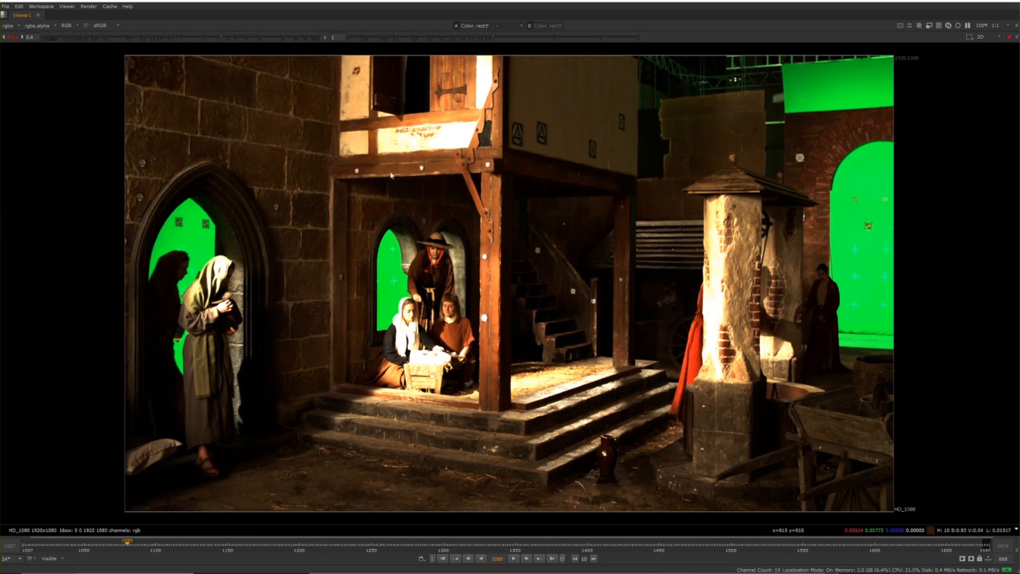
pyautogui.keyDown('ctrl'); pyautogui.keyDown('shift'); pyautogui.moveTo(432, 215); pyautogui.dragTo(64, 410); pyautogui.keyUp('shift'); pyautogui.keyUp('ctrl')
pyautogui.click(196, 37)
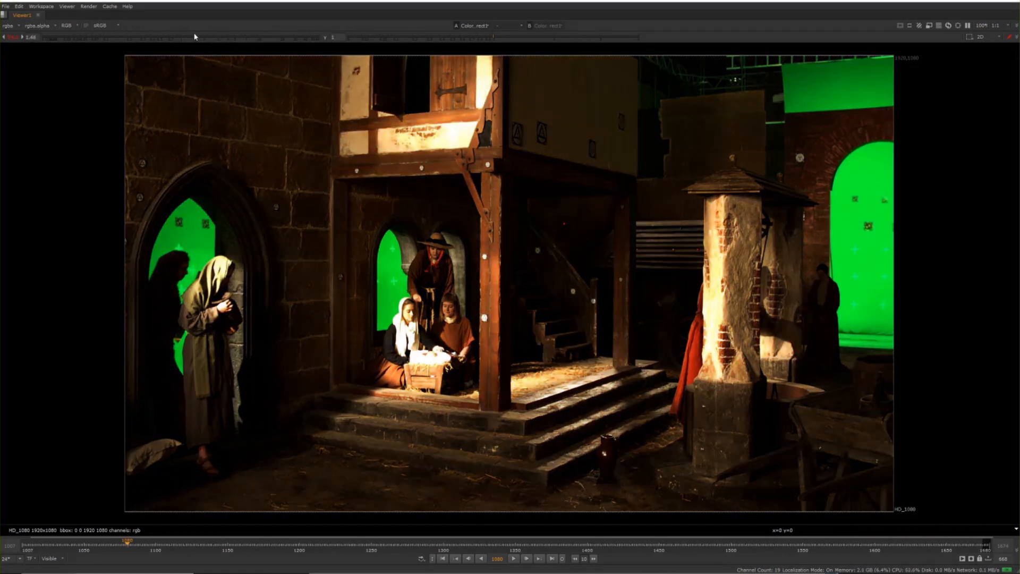
pyautogui.click(187, 38)
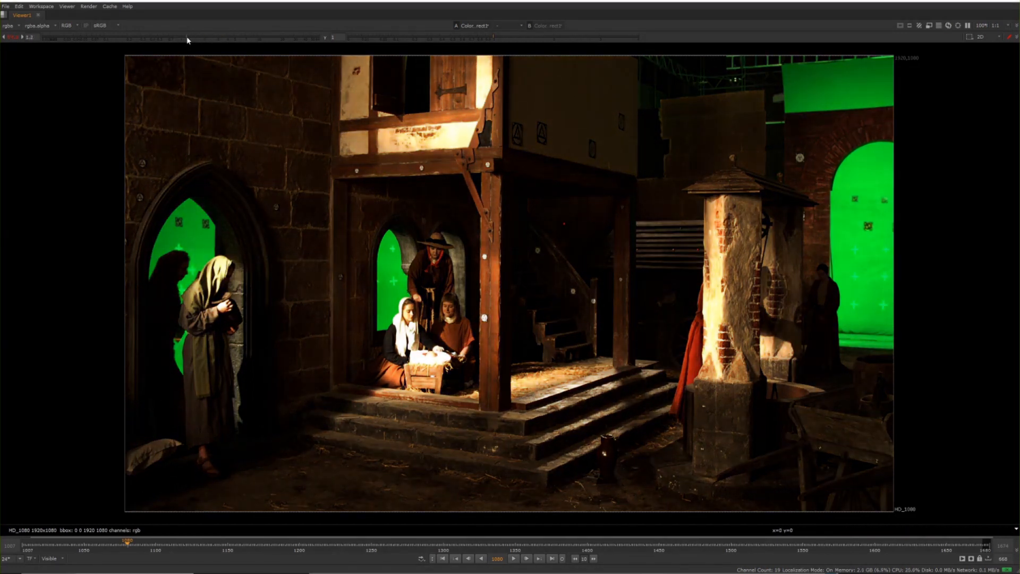
pyautogui.click(7, 36)
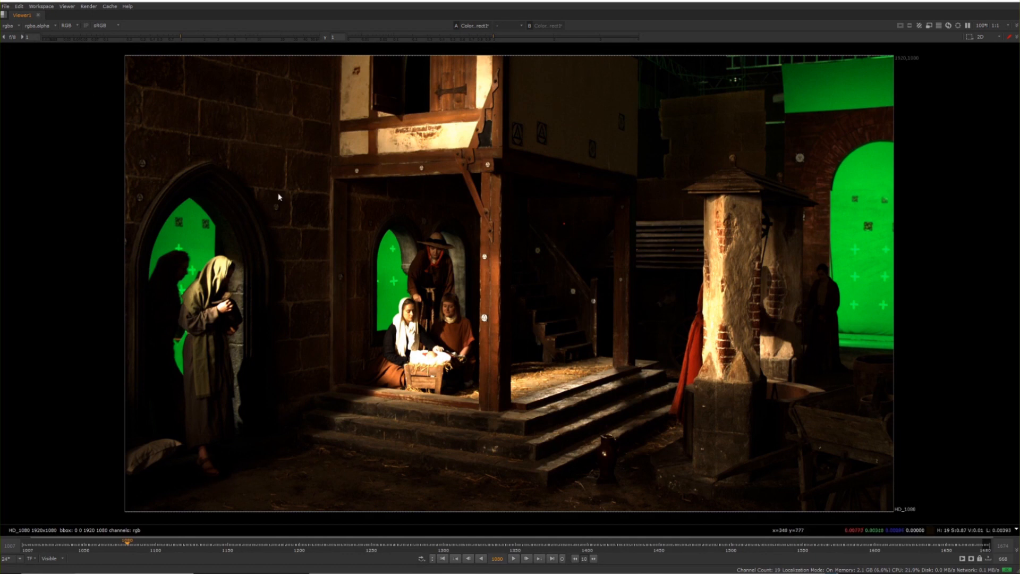
# Delete the ColorCorrect node from the node graph and return to the enlarged plate view
pyautogui.press('space')
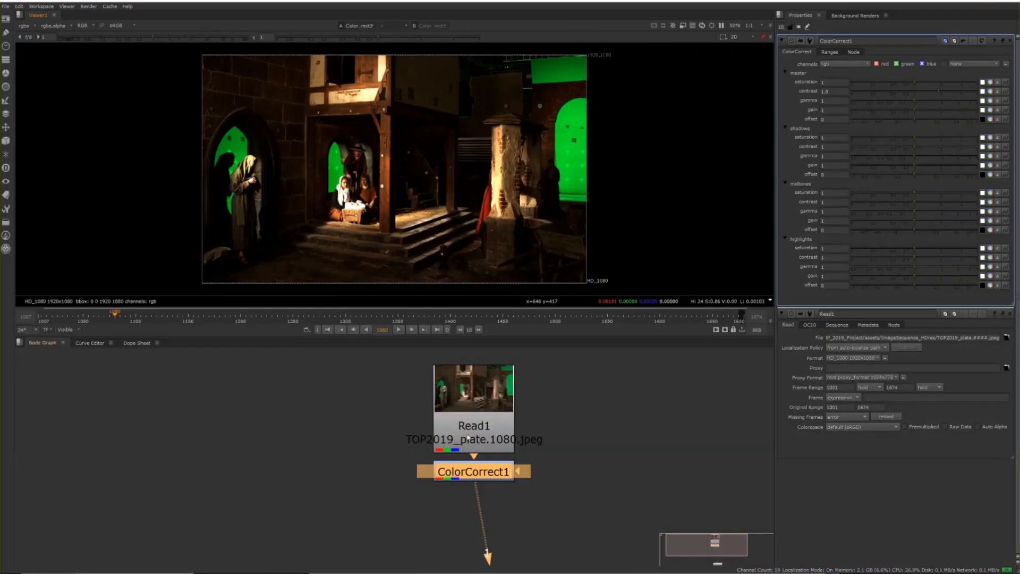
pyautogui.press('Delete')
pyautogui.press('space')
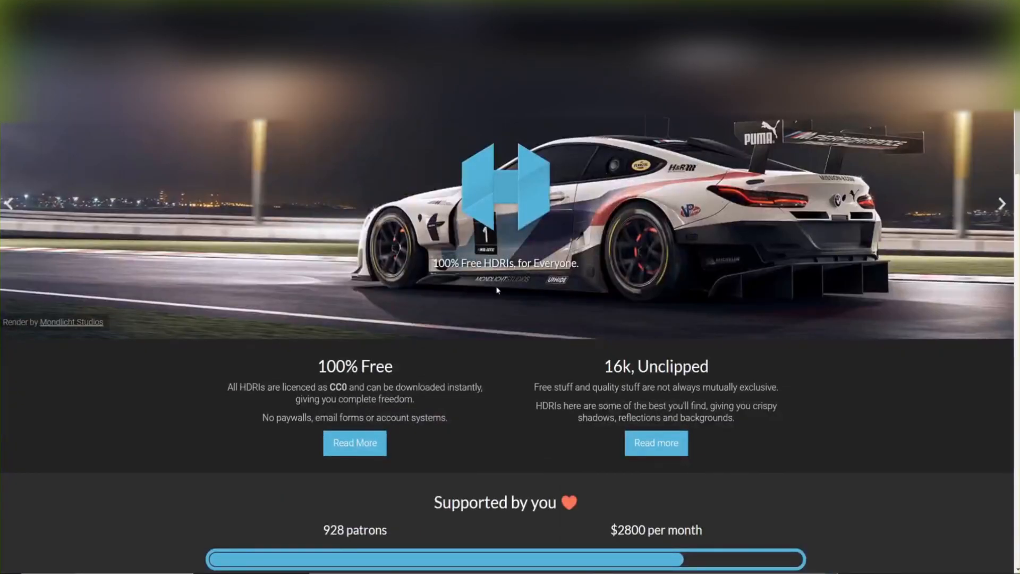
# Look over the HDRI Haven home page, open its HDRI library and examine the available categories
pyautogui.scroll(-20, 498, 289)
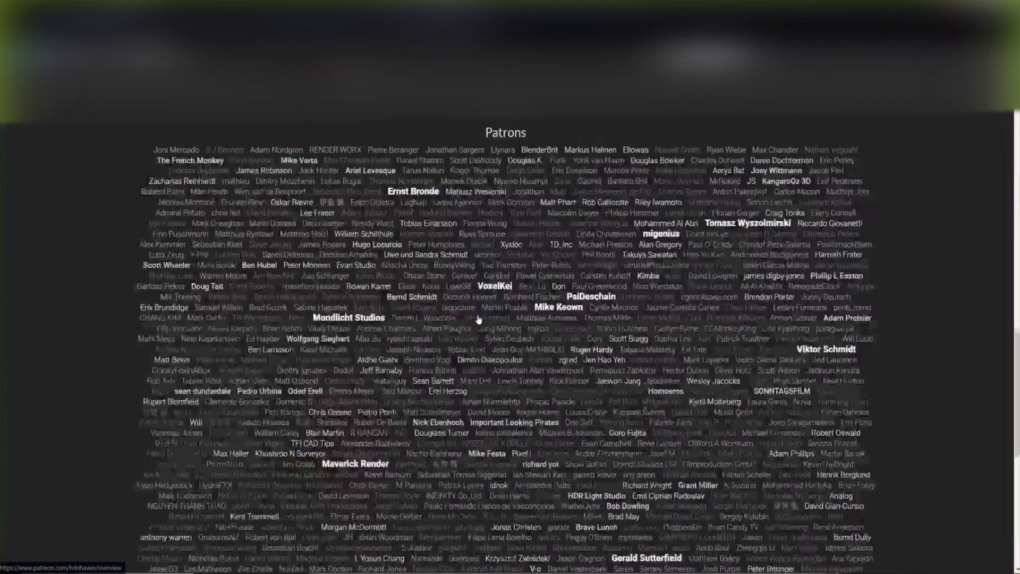
pyautogui.scroll(20, 498, 289)
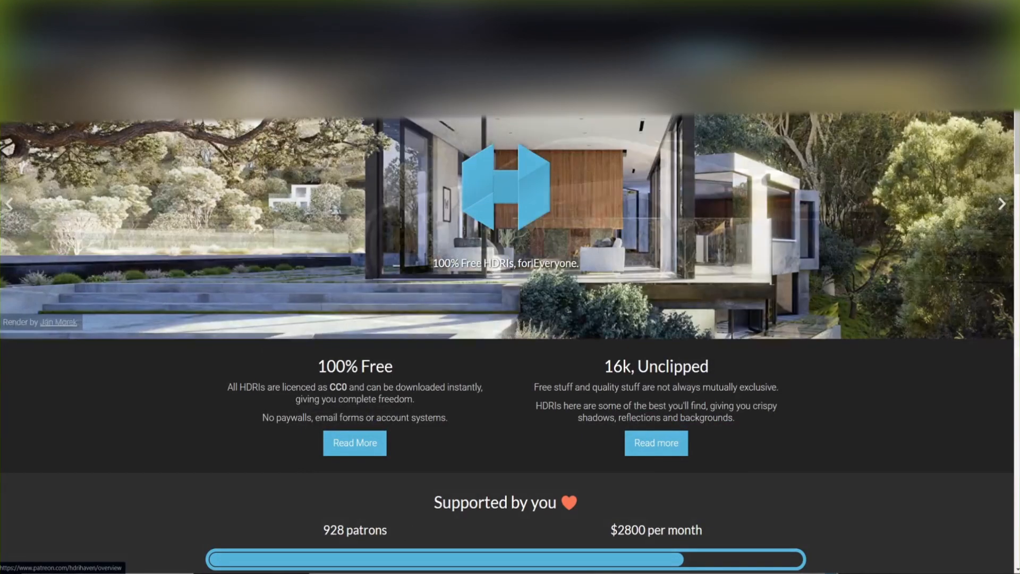
pyautogui.click(704, 55)
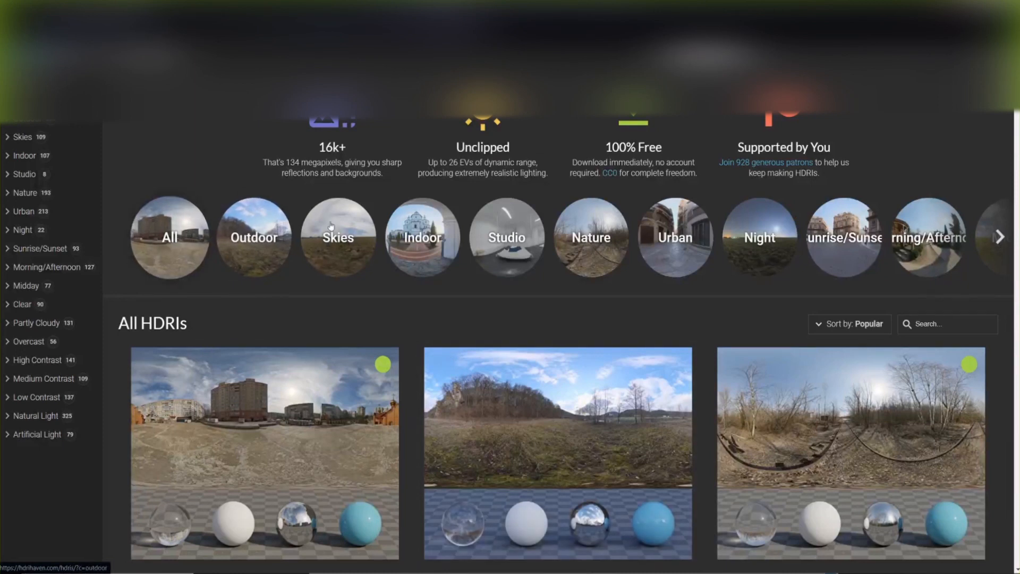
pyautogui.scroll(-2, 428, 217)
pyautogui.scroll(2, 428, 216)
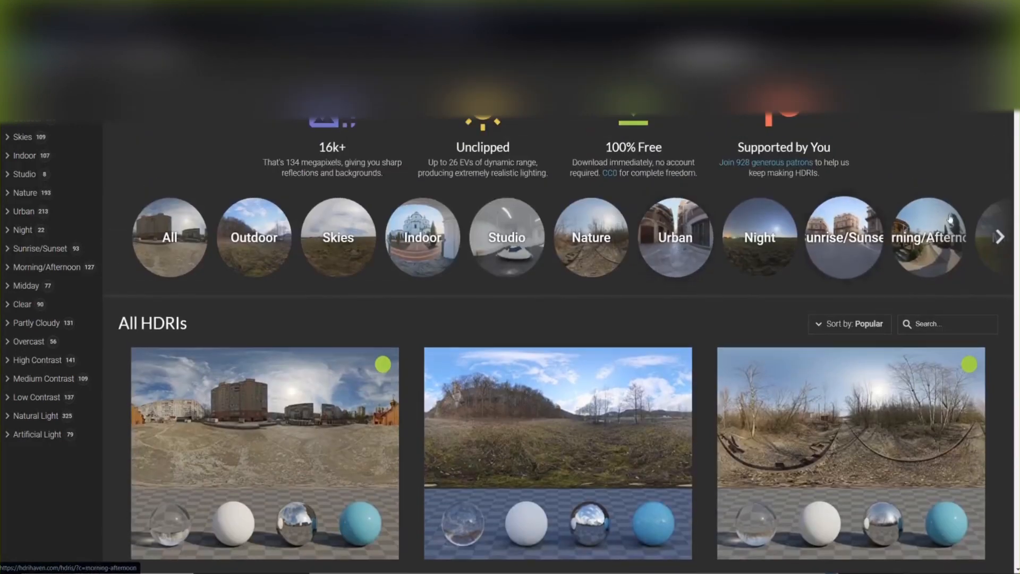
pyautogui.scroll(-5, 576, 266)
pyautogui.scroll(4, 409, 135)
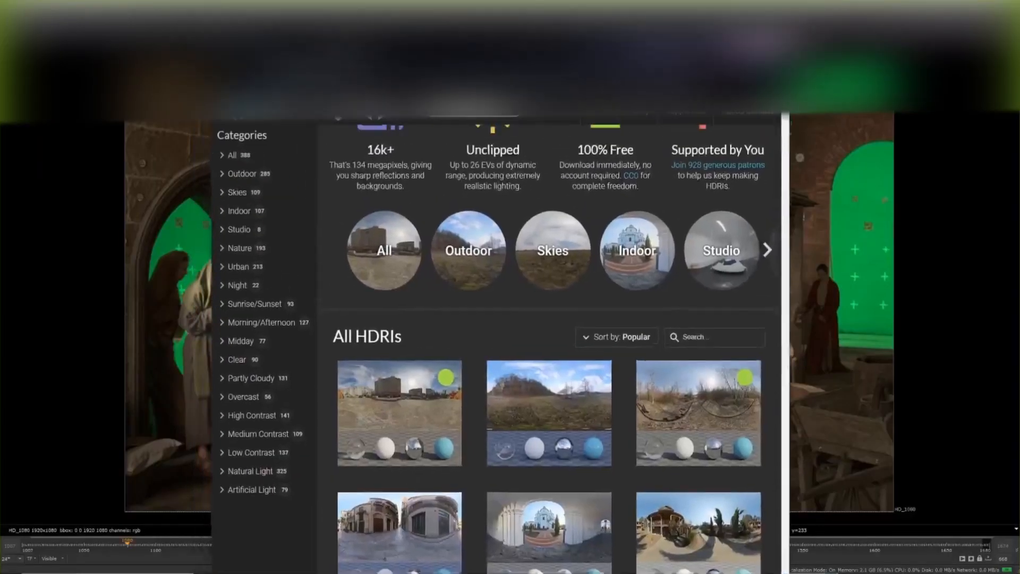
# Place the HDRI library window beside the plate and compare the All HDRIs thumbnails with the plate's lighting
pyautogui.moveTo(454, 42); pyautogui.dragTo(654, 30)
pyautogui.scroll(-4, 660, 320)
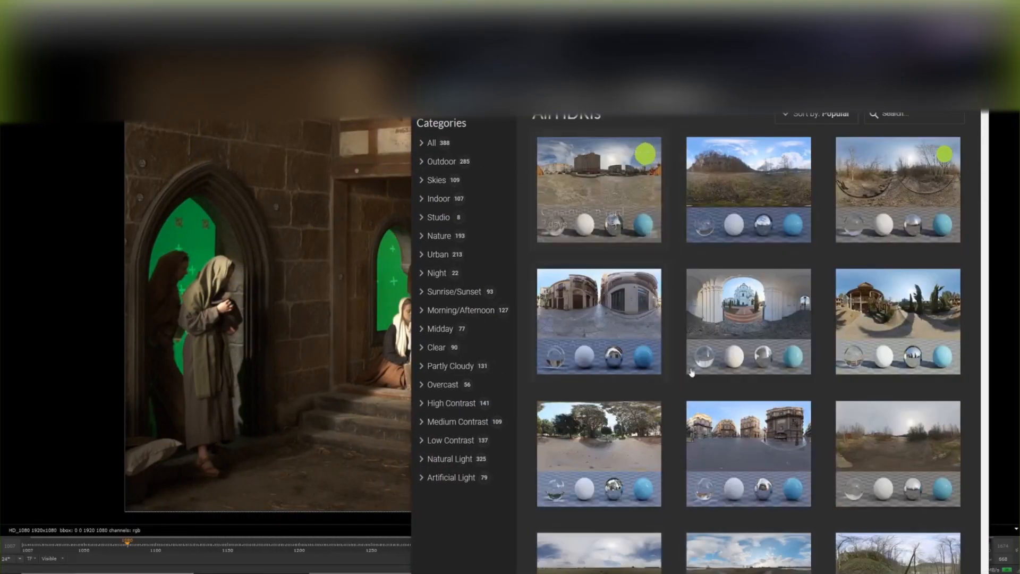
pyautogui.scroll(-5, 659, 321)
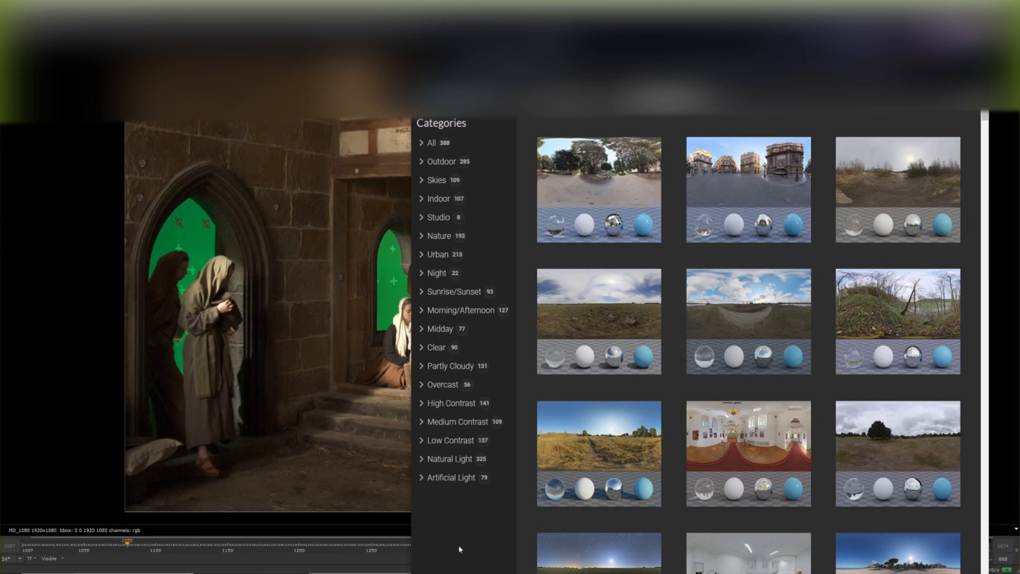
pyautogui.scroll(1, 613, 414)
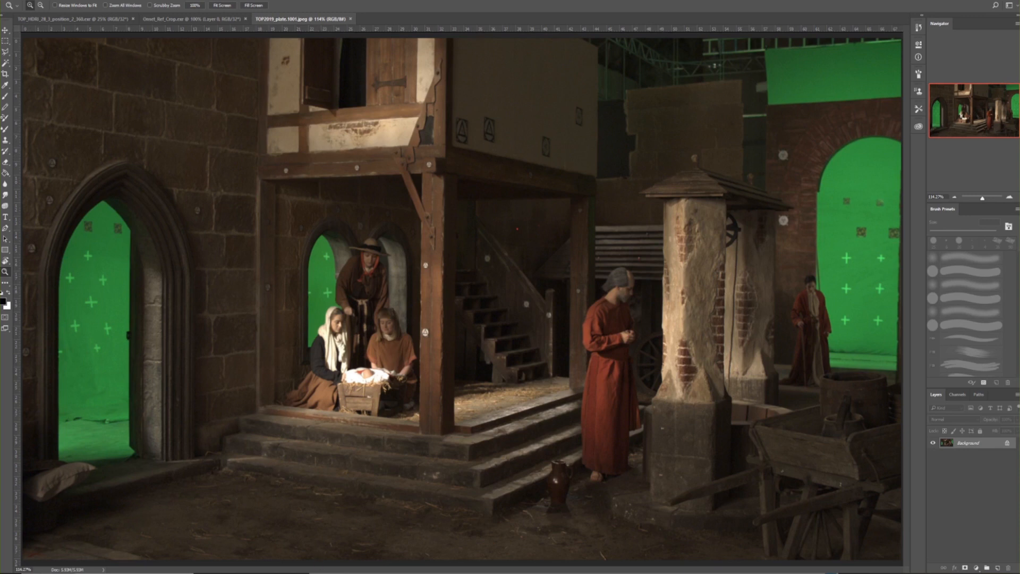
# Switch to the Maya scene, select the sphere pSphere1 above the chrome ball reference and display its channel values
pyautogui.click(602, 542)
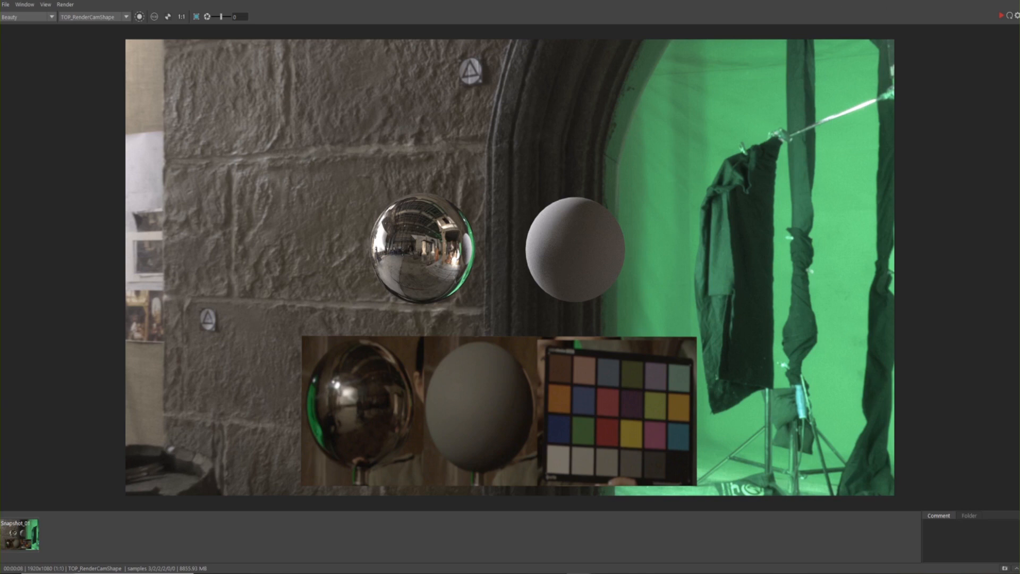
pyautogui.click(960, 0)
pyautogui.click(416, 286)
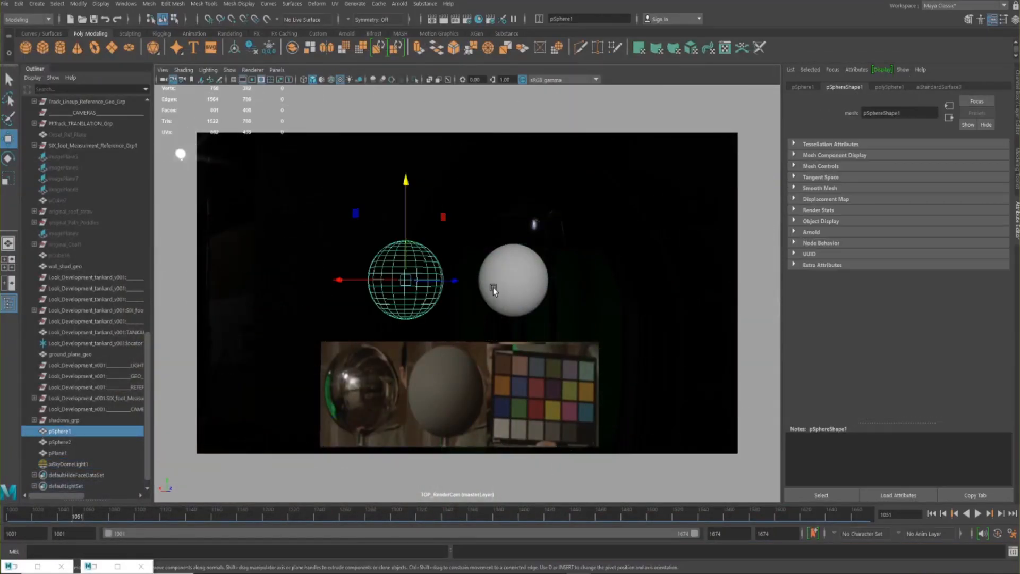
pyautogui.click(1015, 124)
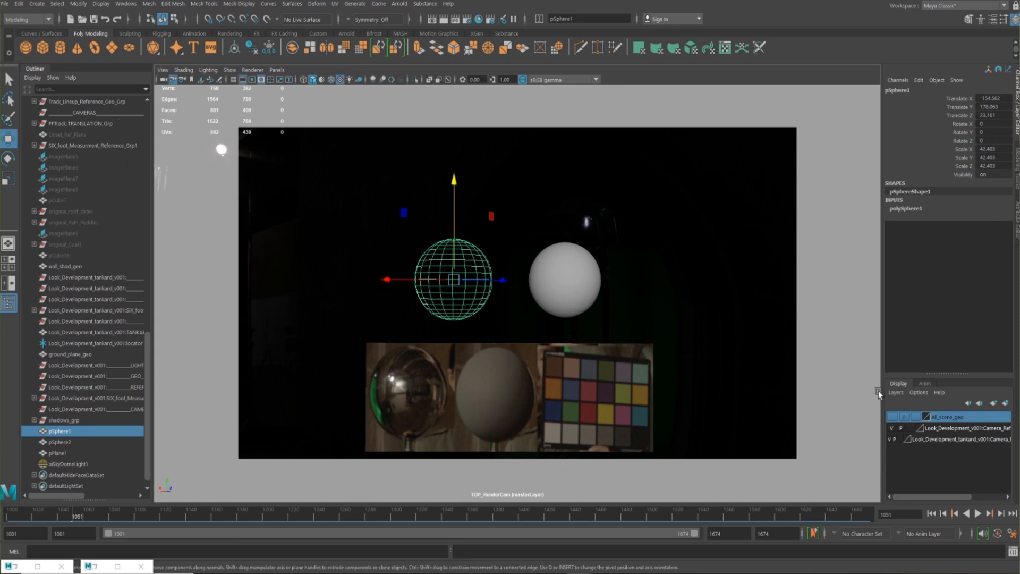
# Show the All_scene_geo display layer, check its layer settings without changing them, and hide the layer again
pyautogui.click(893, 417)
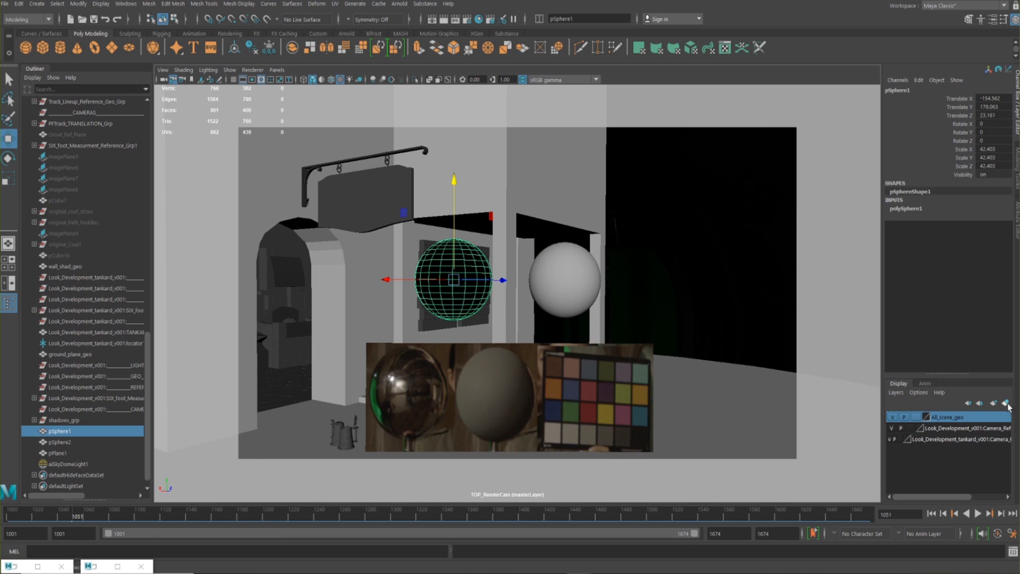
pyautogui.doubleClick(952, 419)
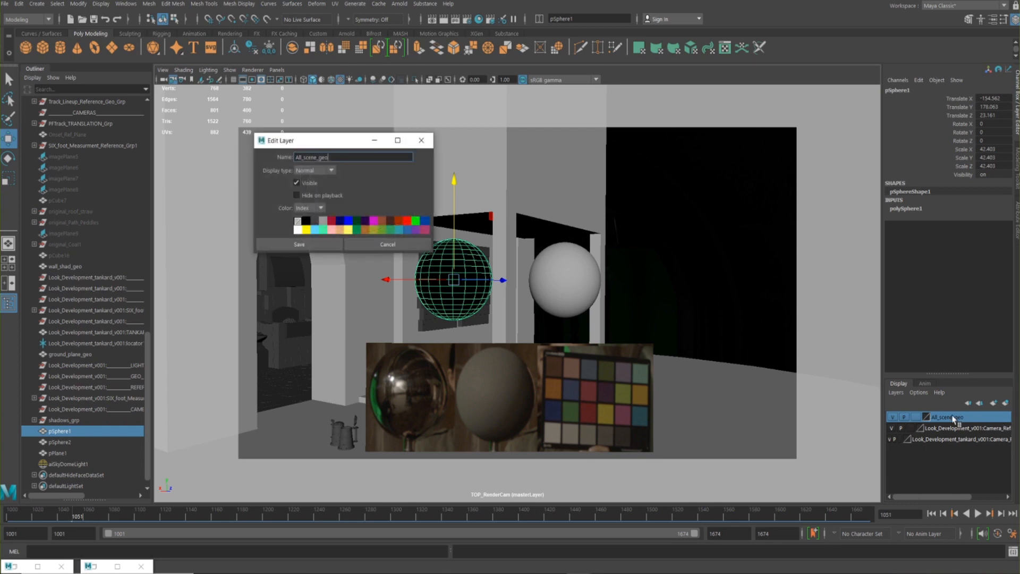
pyautogui.click(378, 244)
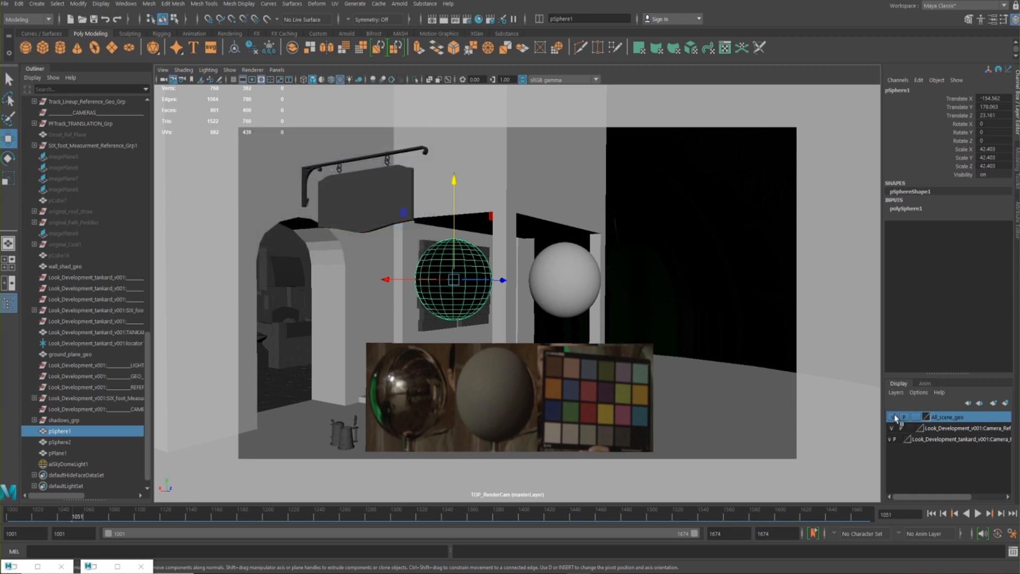
pyautogui.click(894, 418)
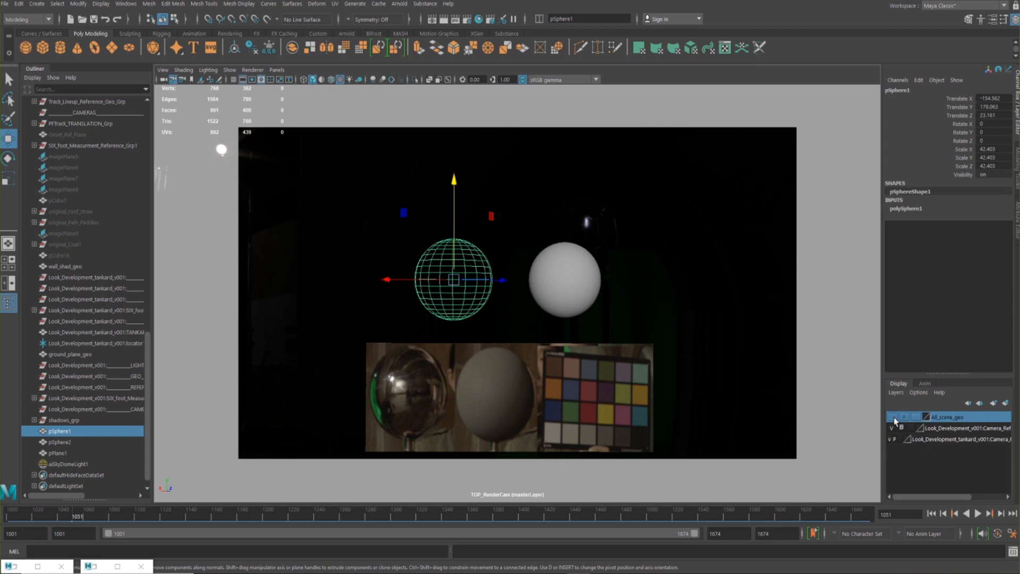
# Select aiSkyDomeLight1, find the Arnold command that creates such a light, and examine the HDR1 image file connected to its color
pyautogui.click(72, 464)
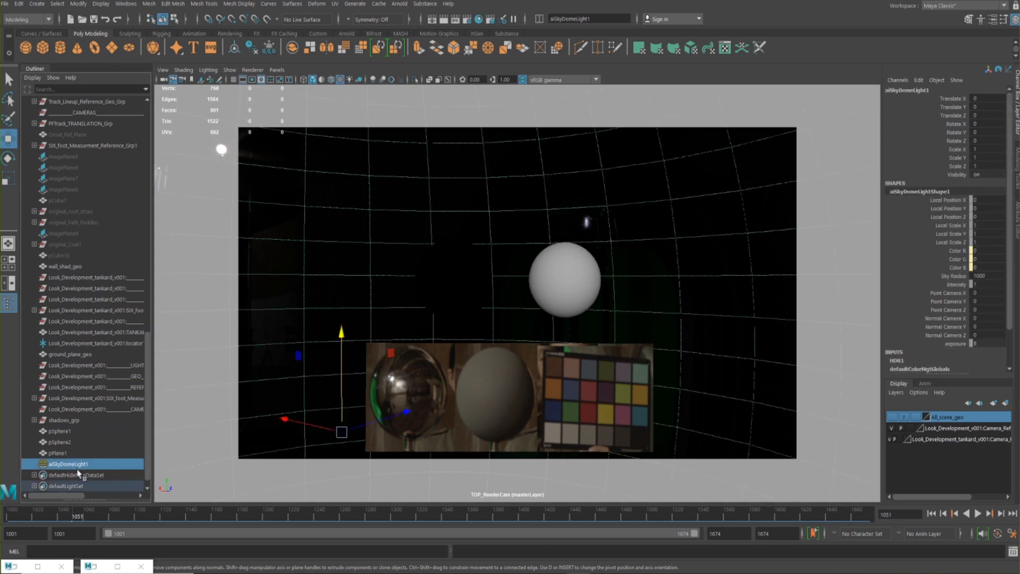
pyautogui.click(399, 4)
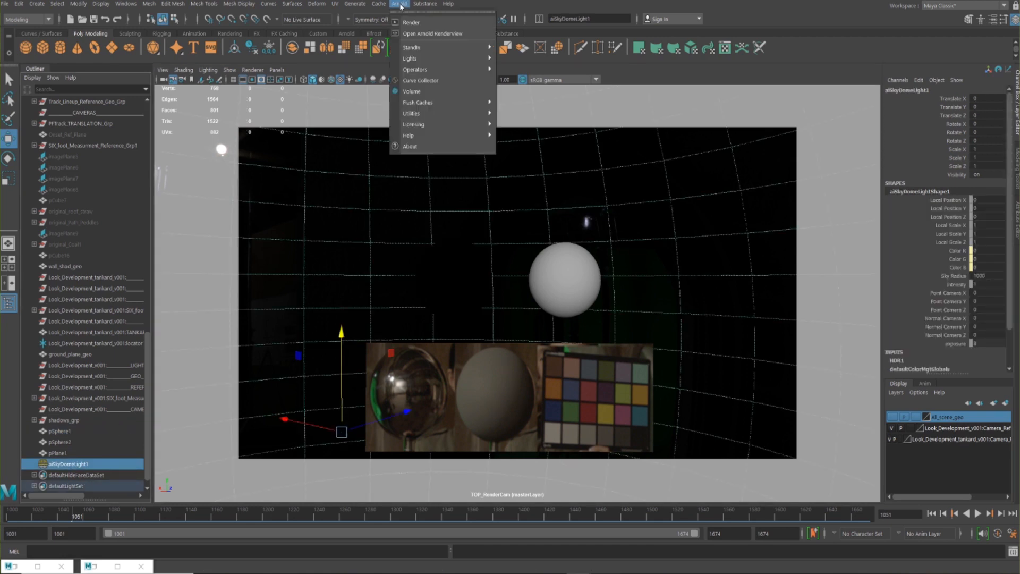
pyautogui.moveTo(467, 59)
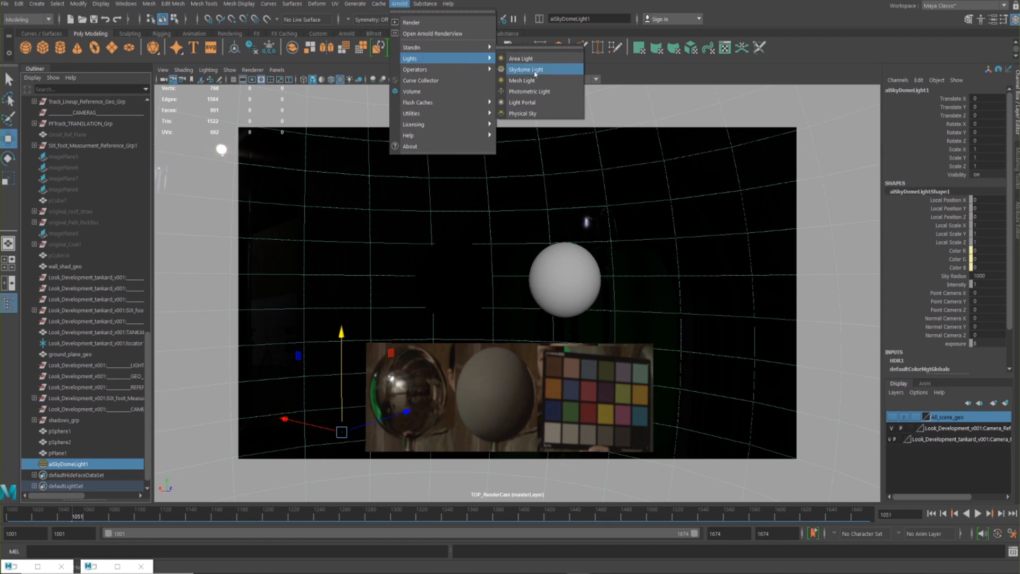
pyautogui.click(65, 463)
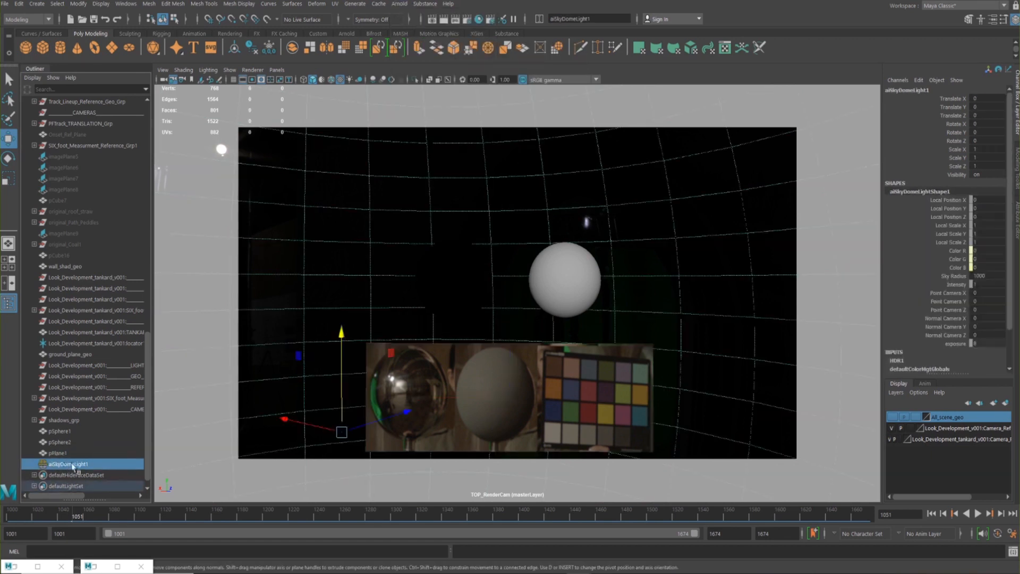
pyautogui.click(1018, 220)
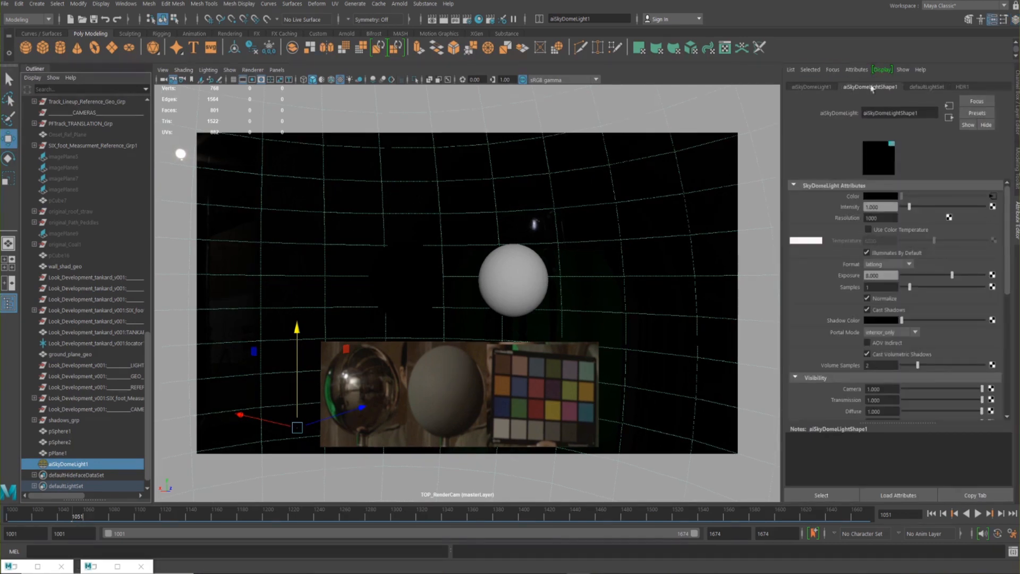
pyautogui.click(993, 197)
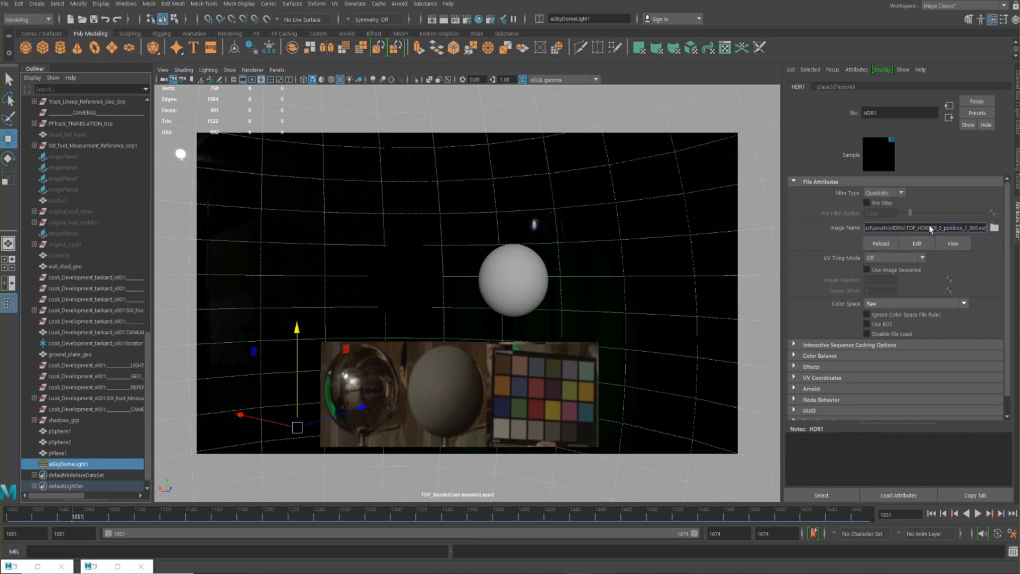
pyautogui.moveTo(915, 227); pyautogui.dragTo(987, 228)
pyautogui.click(949, 118)
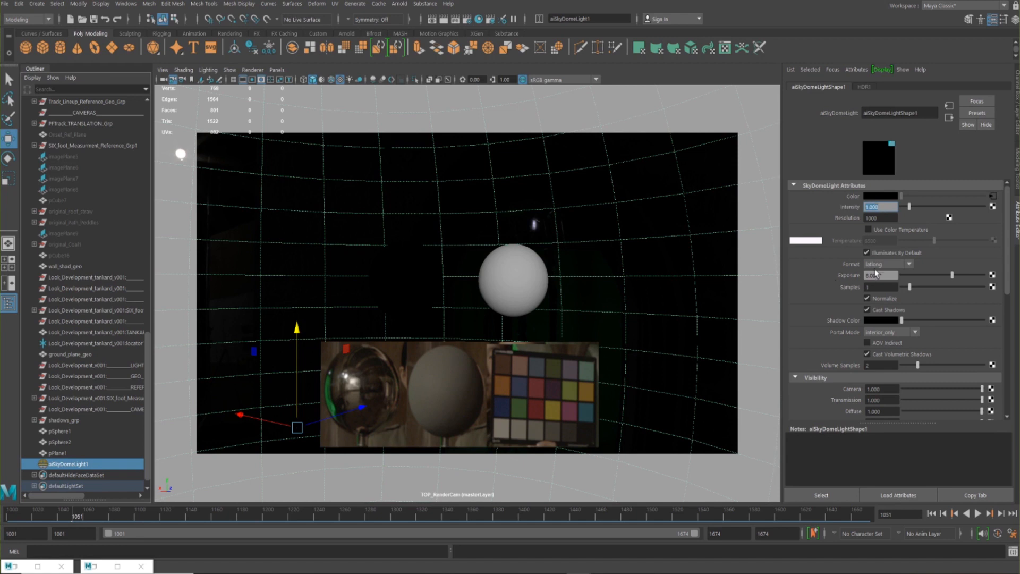
# Set the sky dome light's exposure to 0 and run a test render through TOP_RenderCamShape in the Arnold RenderView, stopping it after checking
pyautogui.write('0')
pyautogui.press('Return')
pyautogui.click(117, 566)
pyautogui.click(1001, 16)
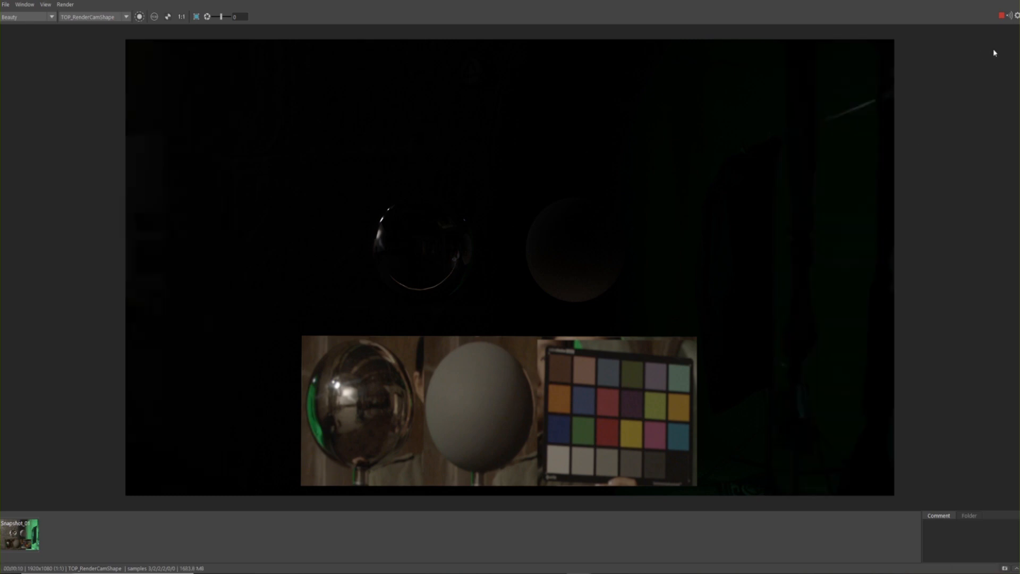
pyautogui.click(1001, 15)
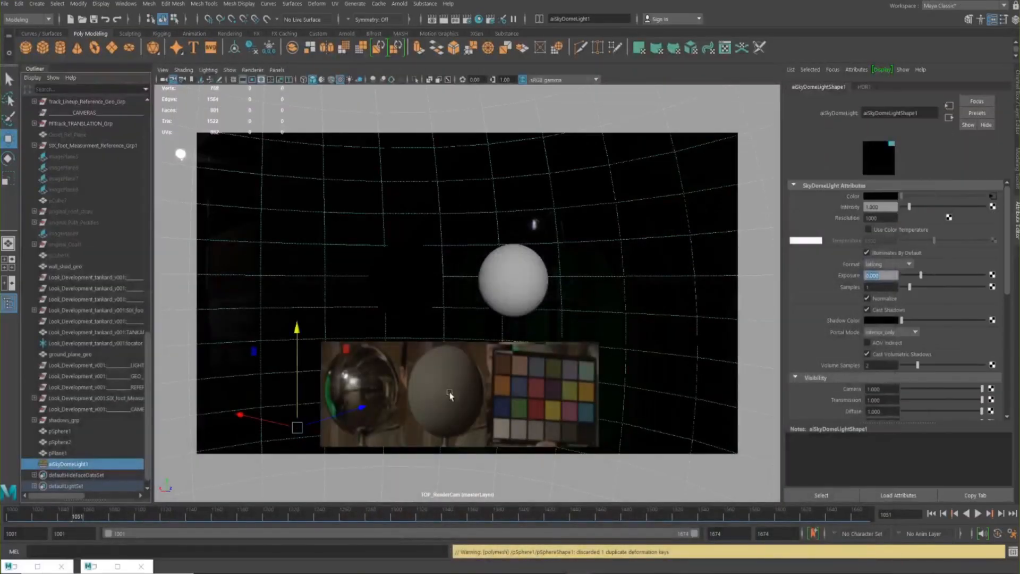
# Select the reference image plane and examine its ONSET_REF_SHADER surface shader and the Onset_Ref_Crop.exr file connected to its out color
pyautogui.click(481, 398)
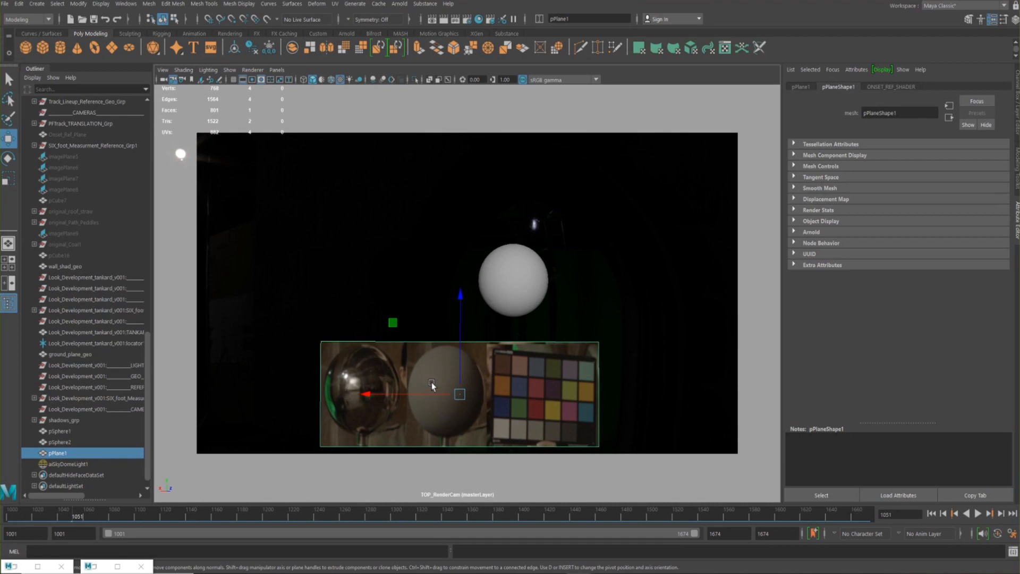
pyautogui.moveTo(531, 283); pyautogui.dragTo(593, 563, button='right')
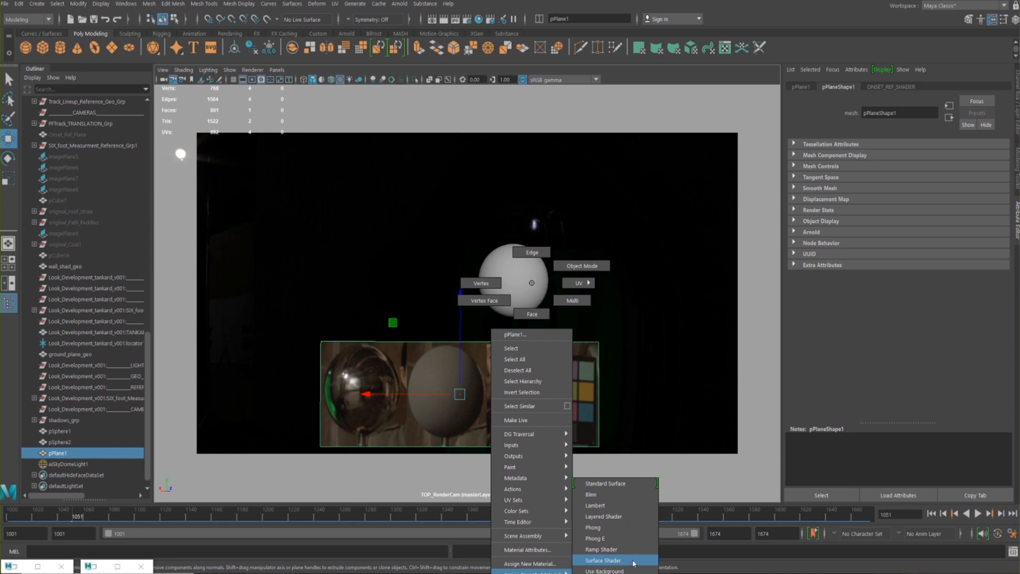
pyautogui.moveTo(631, 564); pyautogui.dragTo(532, 283, button='right')
pyautogui.click(894, 87)
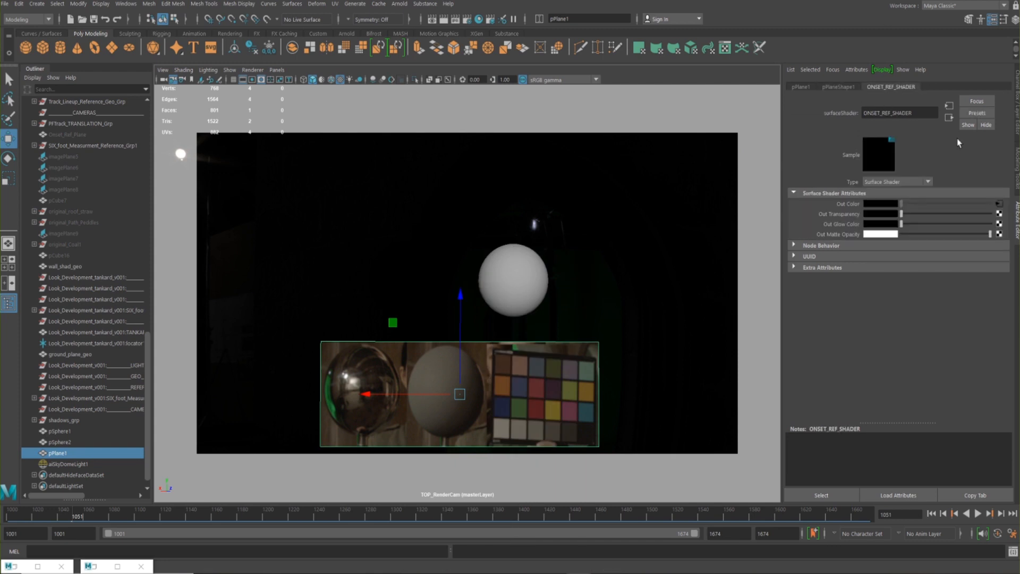
pyautogui.click(887, 112)
pyautogui.moveTo(914, 108); pyautogui.dragTo(851, 106)
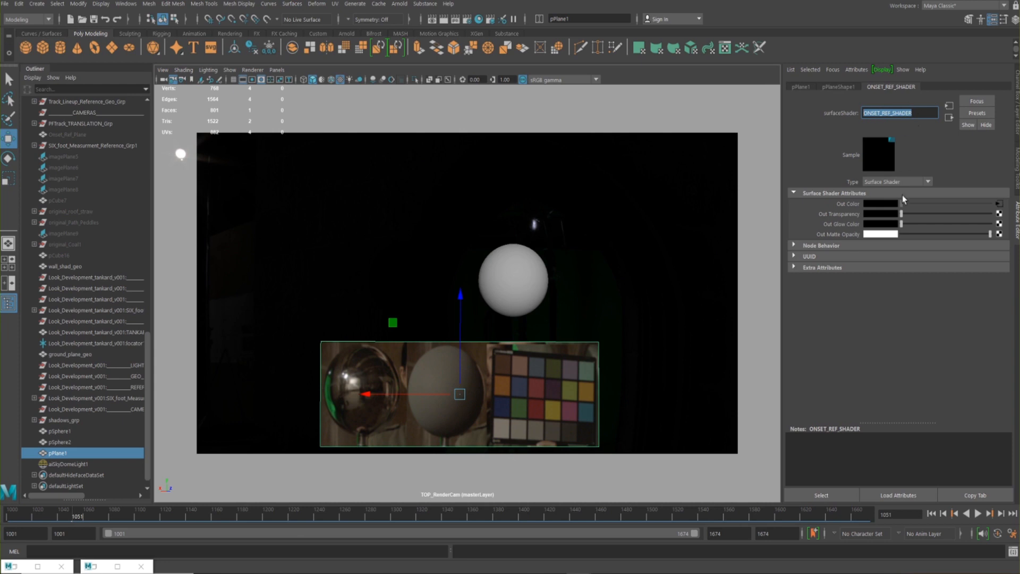
pyautogui.click(998, 203)
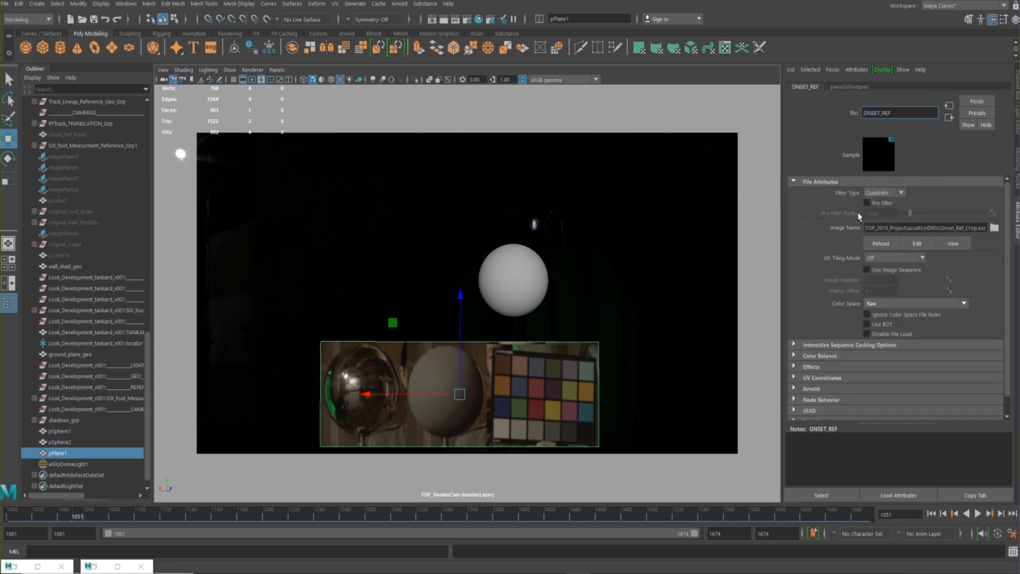
pyautogui.doubleClick(963, 227)
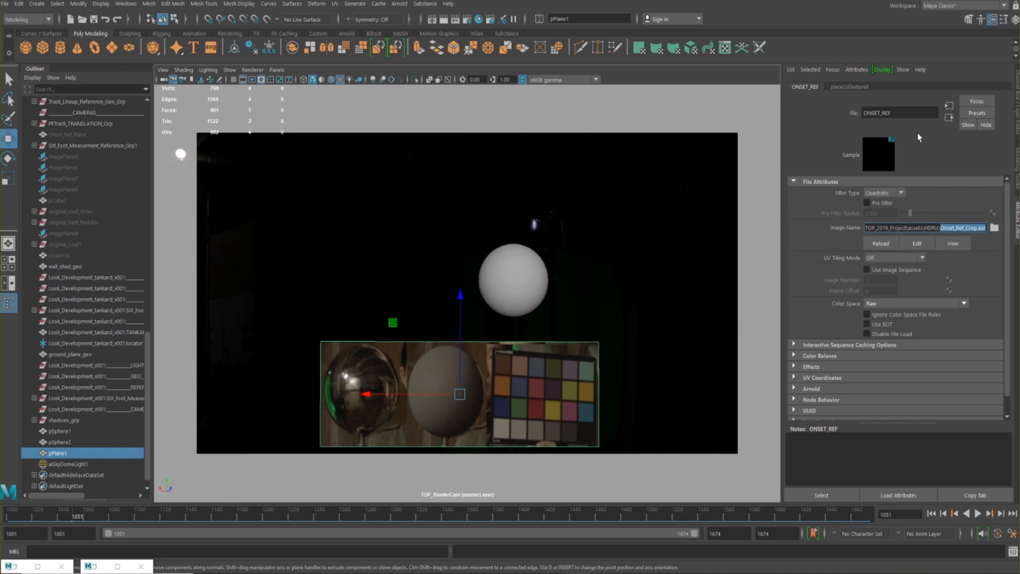
pyautogui.click(951, 118)
pyautogui.click(500, 293)
pyautogui.click(494, 356)
pyautogui.click(886, 87)
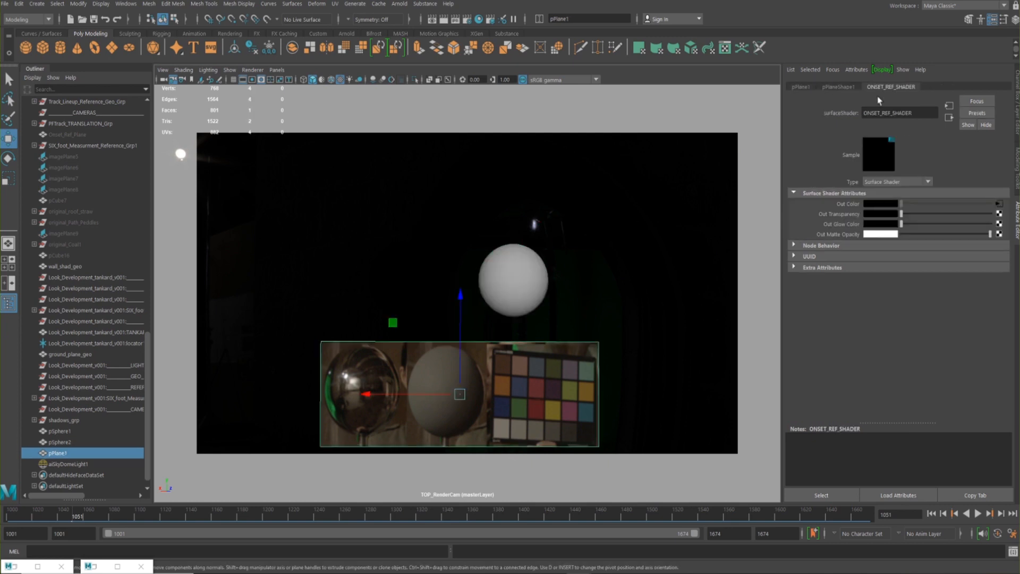
# Rename the reference image plane pPlane1 as onset_ref_geo
pyautogui.click(839, 87)
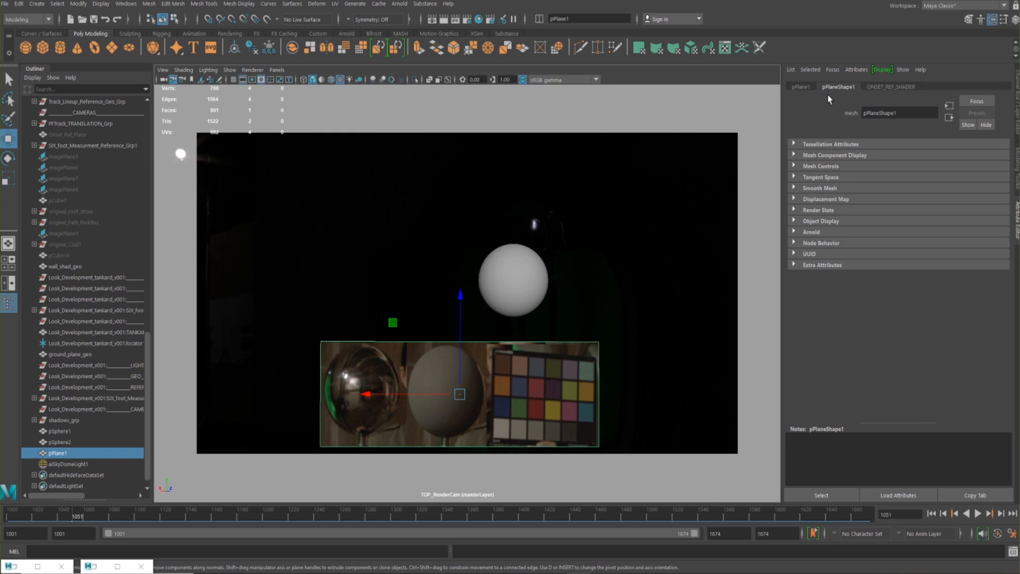
pyautogui.moveTo(584, 20); pyautogui.dragTo(484, 33)
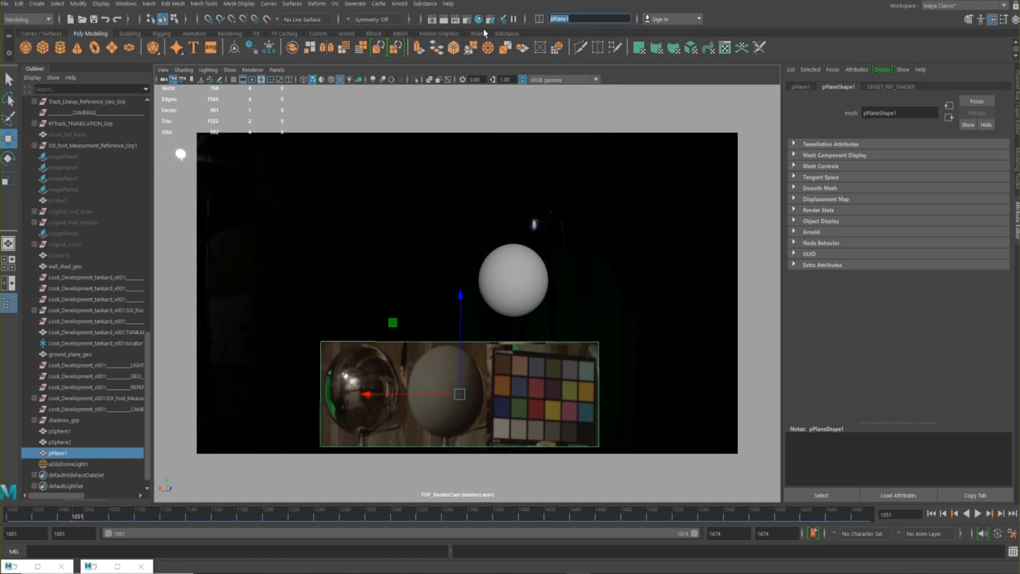
pyautogui.write('onset_ref_geo')
pyautogui.press('Return')
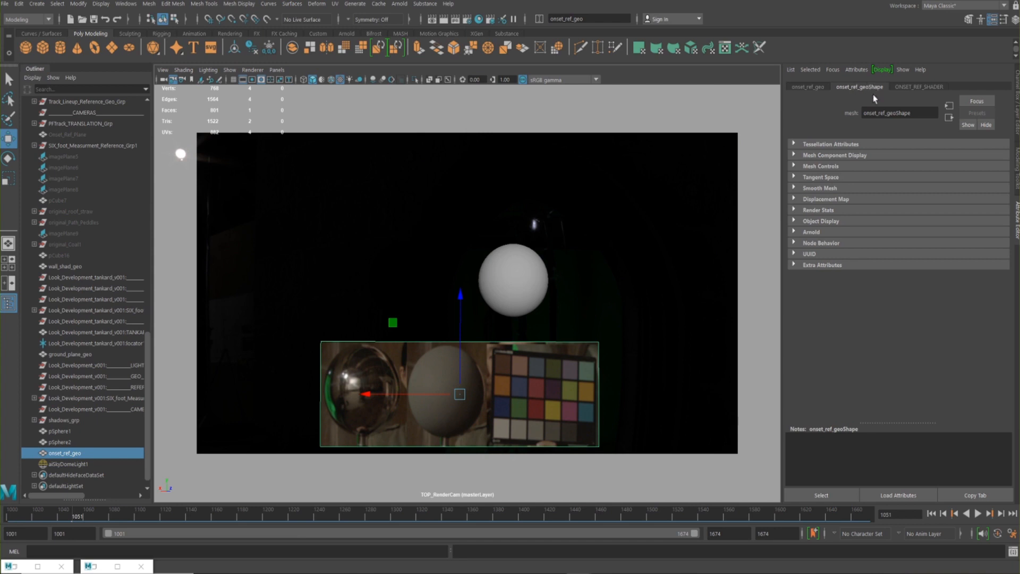
# In onset_ref_geo's Arnold visibility settings, disable shadow casting, self shadows, volume and all diffuse and specular reflection and transmission, leaving only Primary Visibility
pyautogui.click(813, 233)
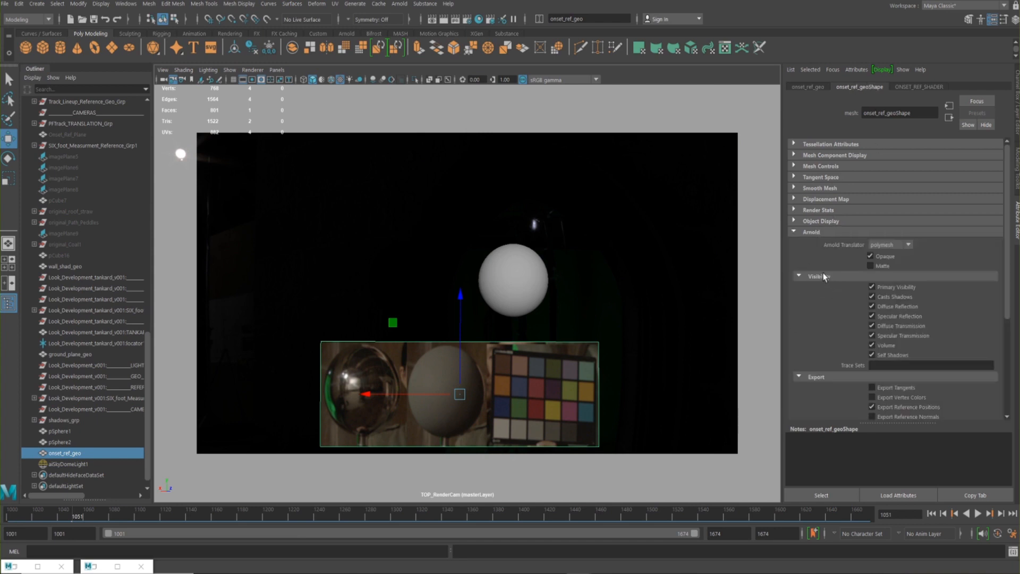
pyautogui.click(872, 296)
pyautogui.click(872, 306)
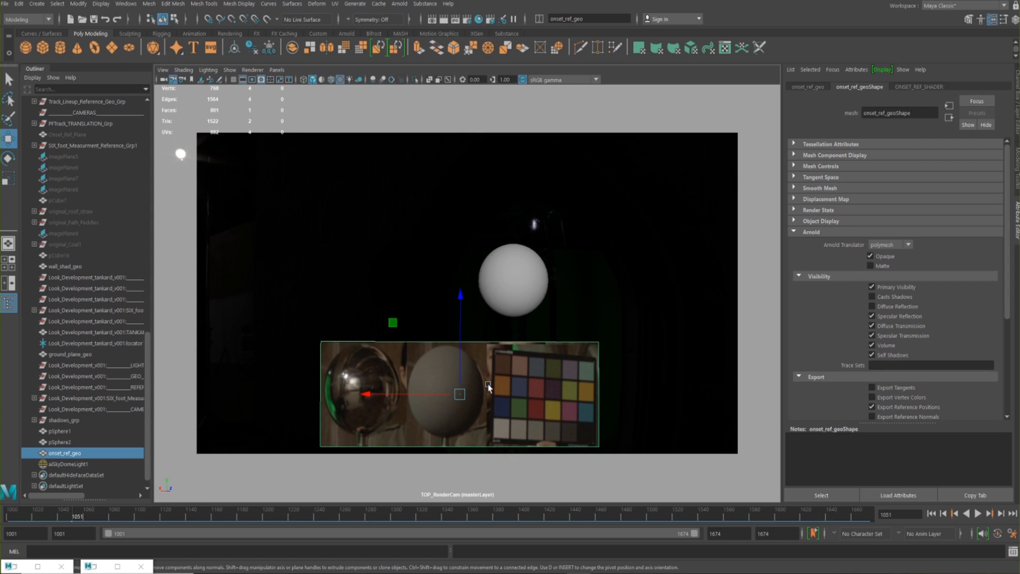
pyautogui.click(872, 316)
pyautogui.click(872, 325)
pyautogui.click(872, 335)
pyautogui.click(871, 355)
pyautogui.click(872, 345)
pyautogui.scroll(-4, 855, 307)
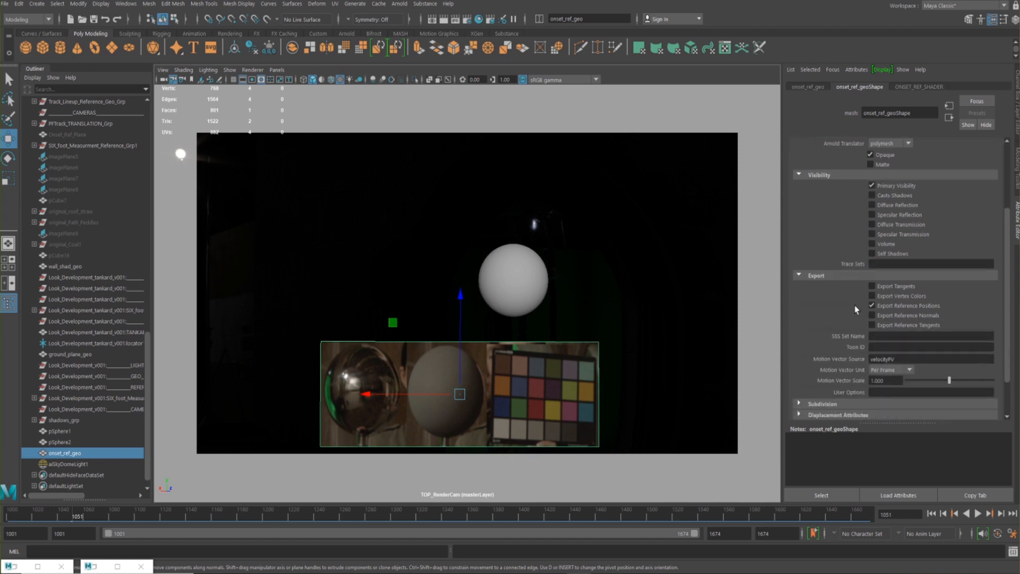
pyautogui.scroll(3, 854, 305)
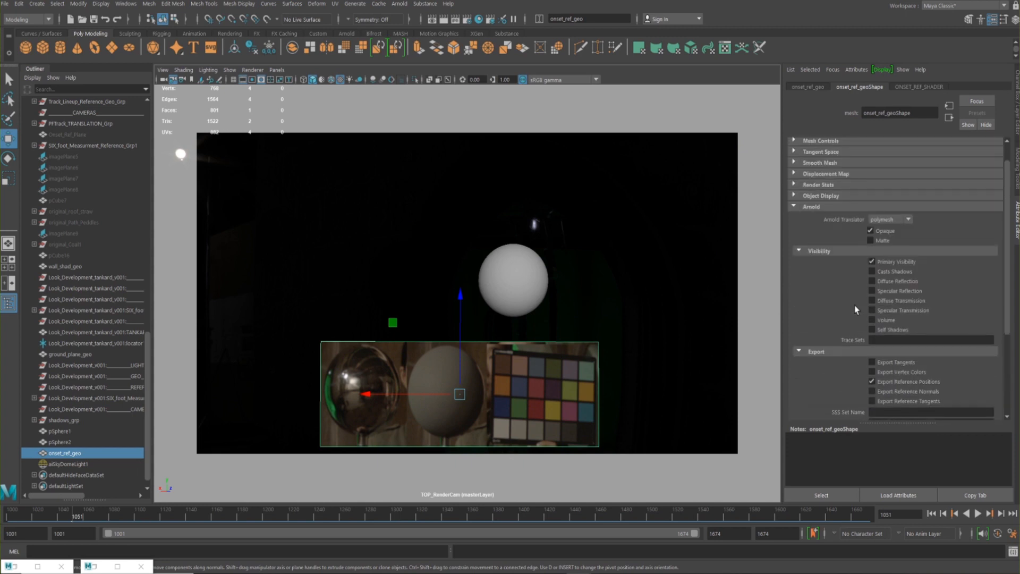
# Check the last render in the Arnold RenderView, return to the scene and compare the two reference spheres by selecting each in turn
pyautogui.click(93, 563)
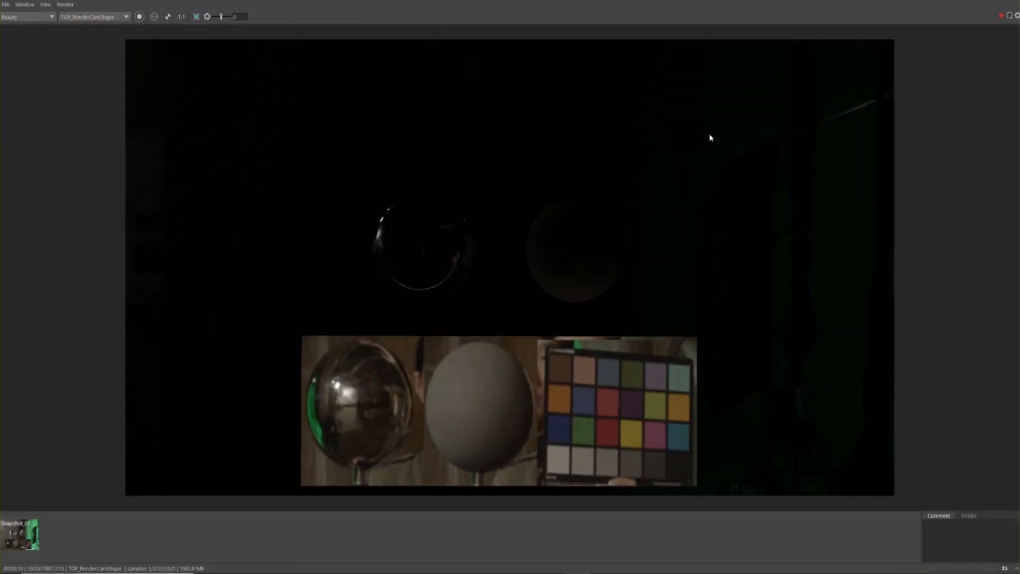
pyautogui.click(972, 1)
pyautogui.click(406, 279)
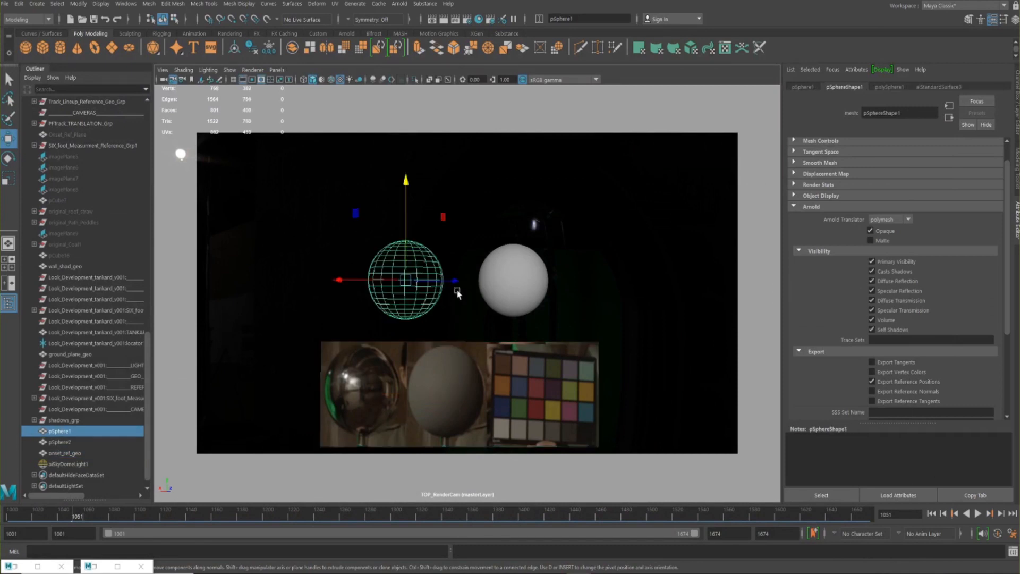
pyautogui.click(502, 275)
pyautogui.click(405, 274)
pyautogui.click(528, 272)
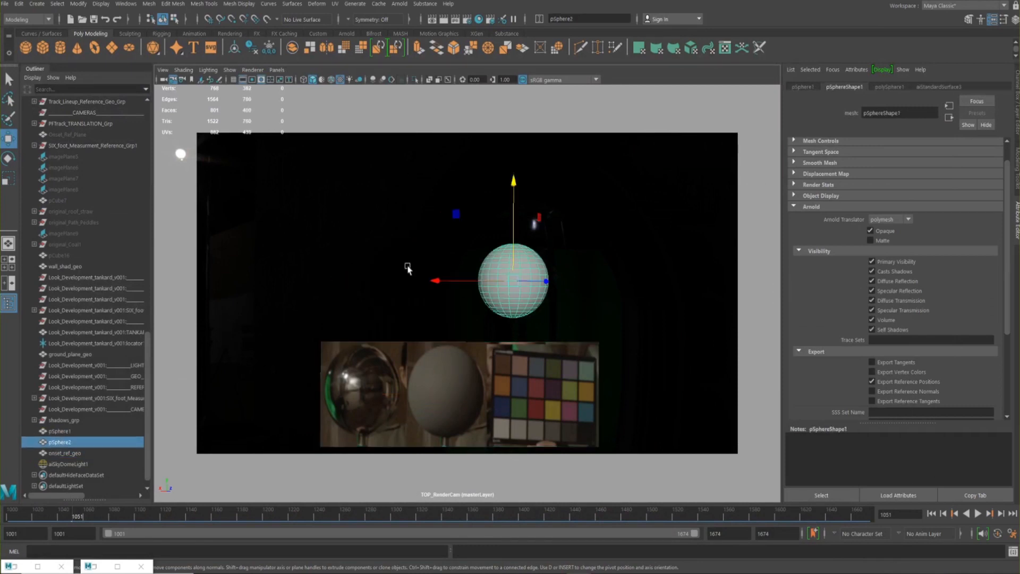
pyautogui.click(423, 279)
pyautogui.click(501, 276)
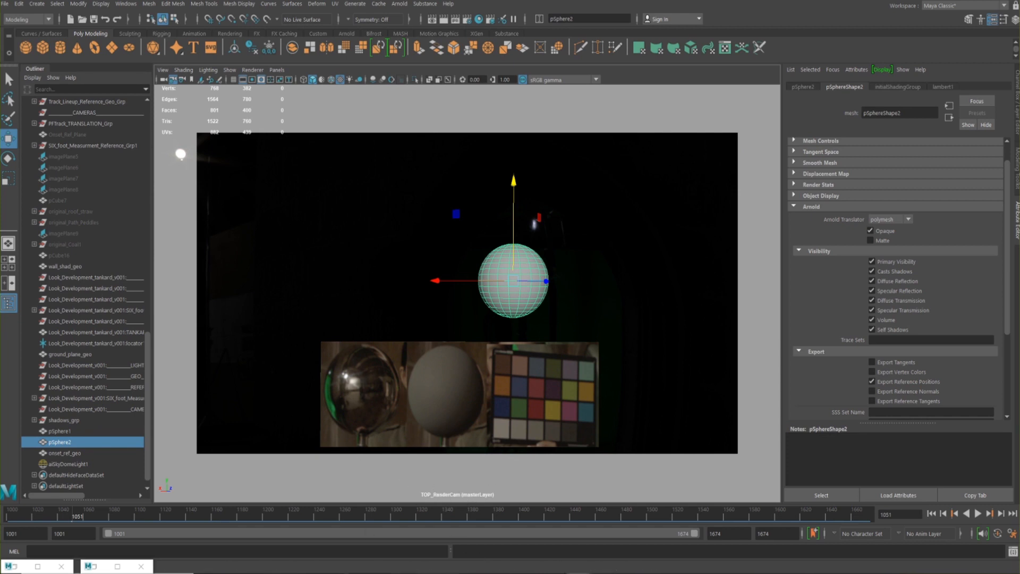
# Switch to the Nuke viewer, go to frame 1051 of the plate and examine the set where the reference spheres belong
pyautogui.moveTo(654, 572)
pyautogui.click(682, 542)
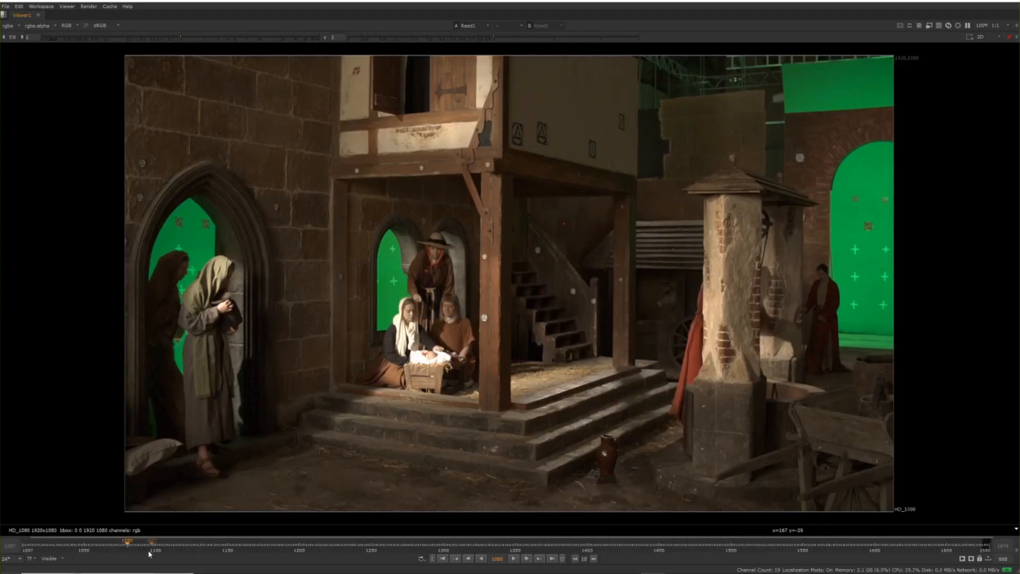
pyautogui.click(85, 543)
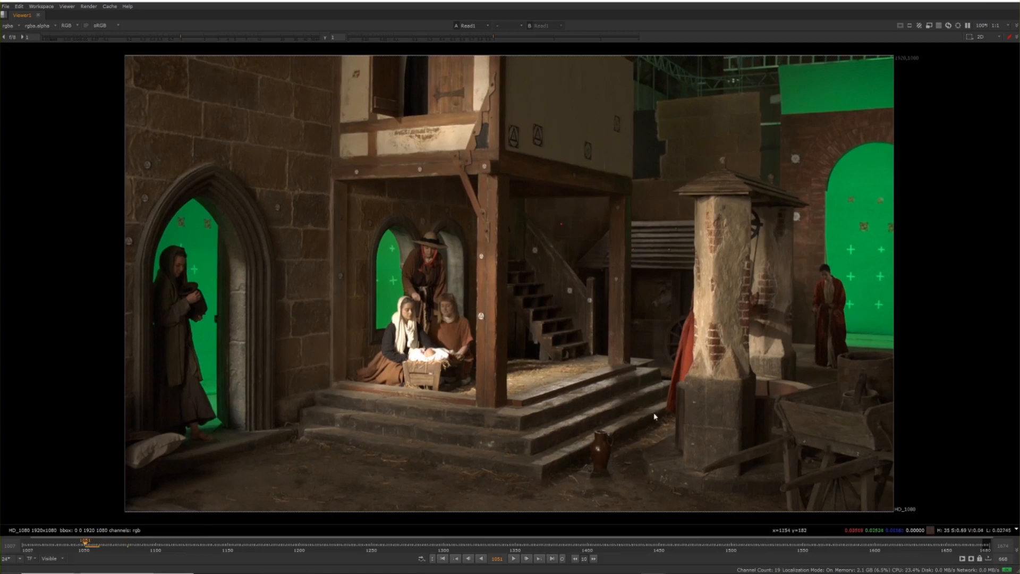
pyautogui.moveTo(266, 125); pyautogui.dragTo(815, 448)
pyautogui.moveTo(417, 259); pyautogui.dragTo(671, 366)
pyautogui.moveTo(496, 288); pyautogui.dragTo(624, 394)
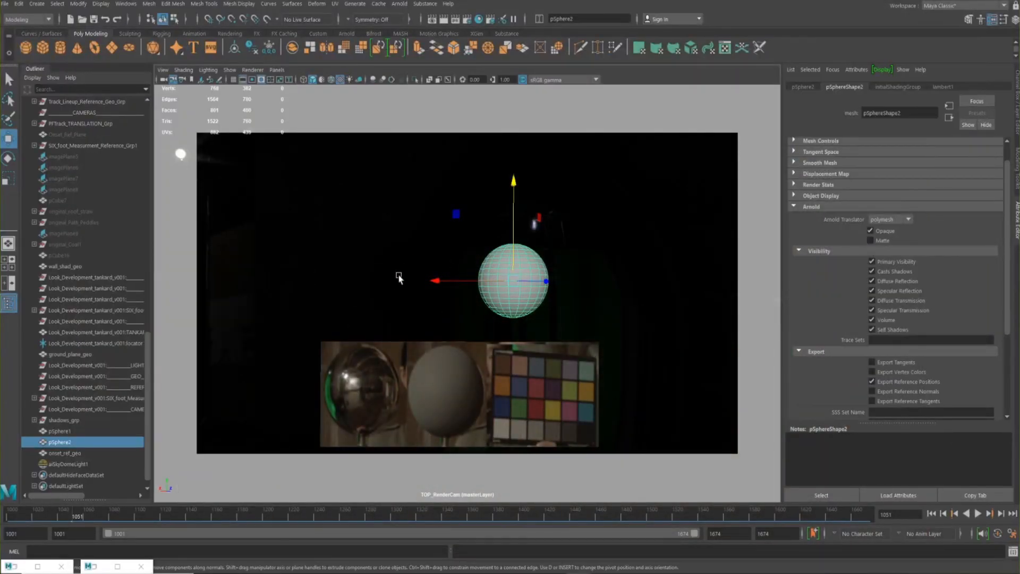
# Return to the Maya scene, select the grey sphere pSphere2 and display its lambert1 material attributes
pyautogui.click(409, 299)
pyautogui.click(502, 275)
pyautogui.click(945, 88)
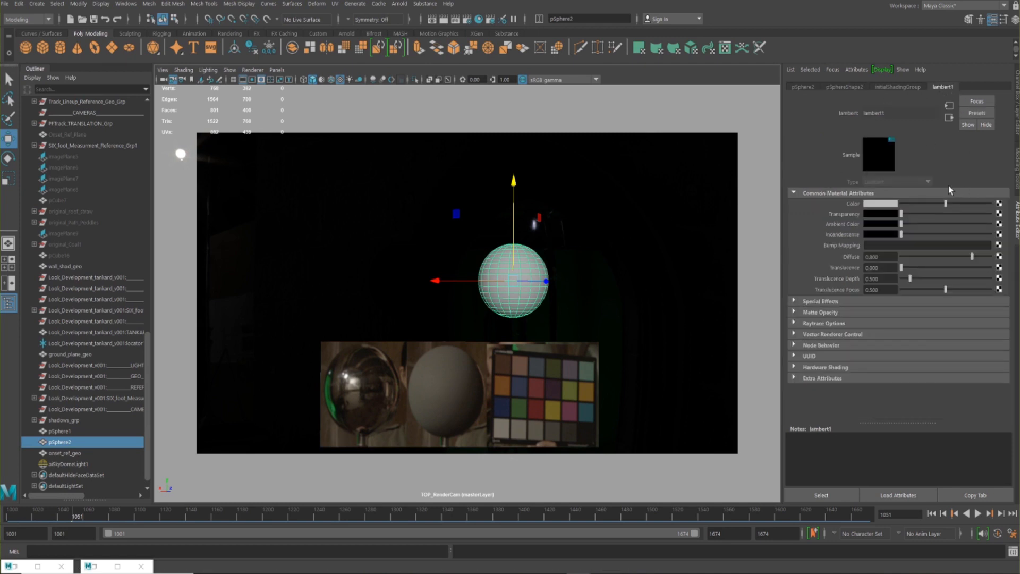
# Select pSphere1, show the viewport in wireframe, look at the material assignment options and display the sphere's Ai Standard Surface material attributes
pyautogui.click(381, 278)
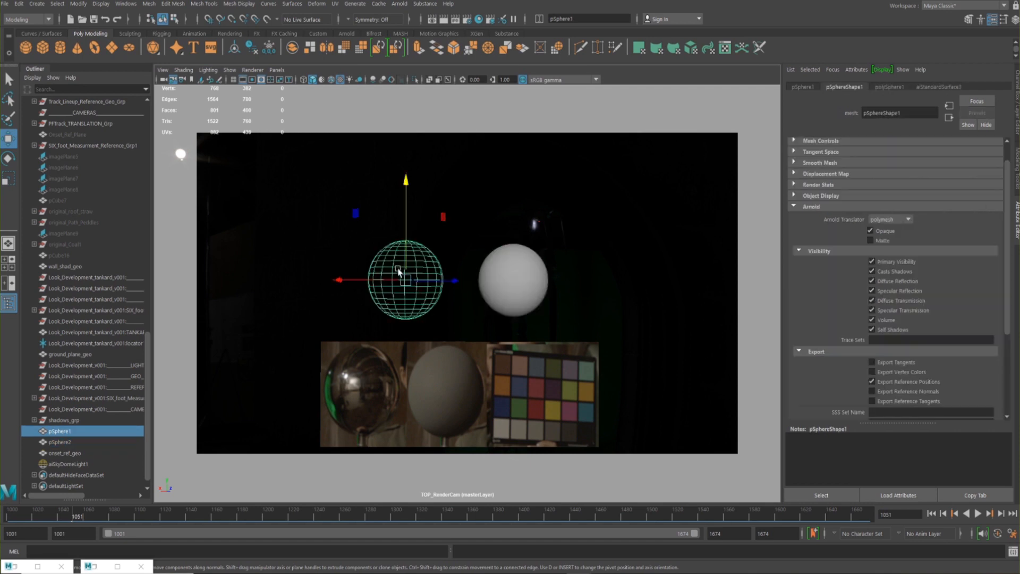
pyautogui.press('4')
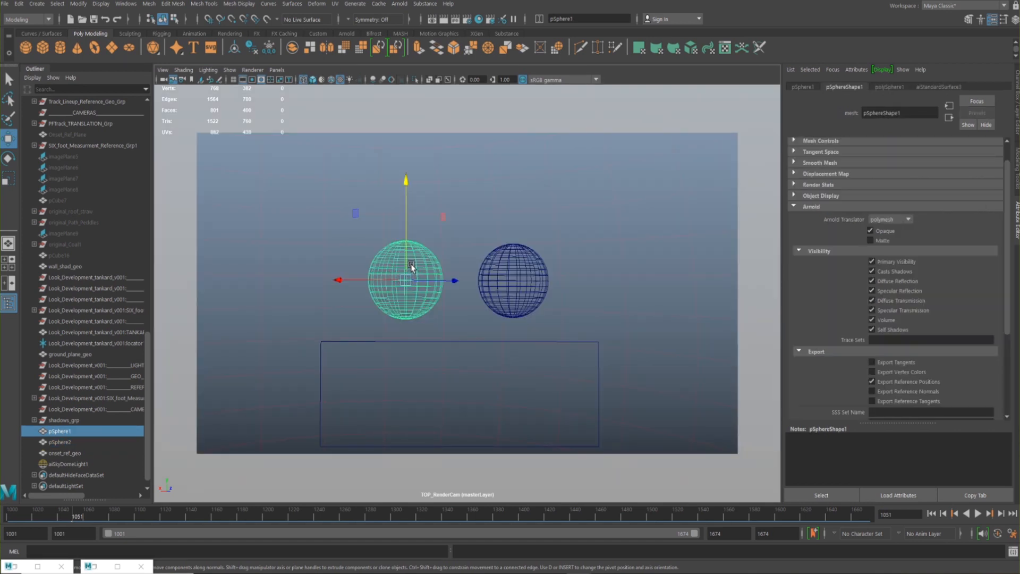
pyautogui.rightClick(409, 261)
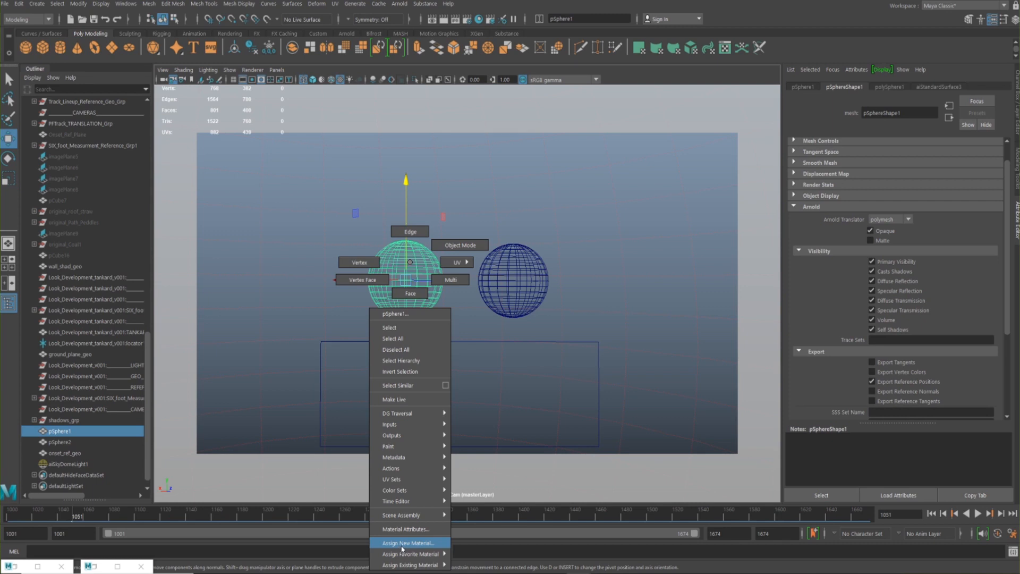
pyautogui.moveTo(408, 548); pyautogui.dragTo(460, 244, button='right')
pyautogui.click(950, 88)
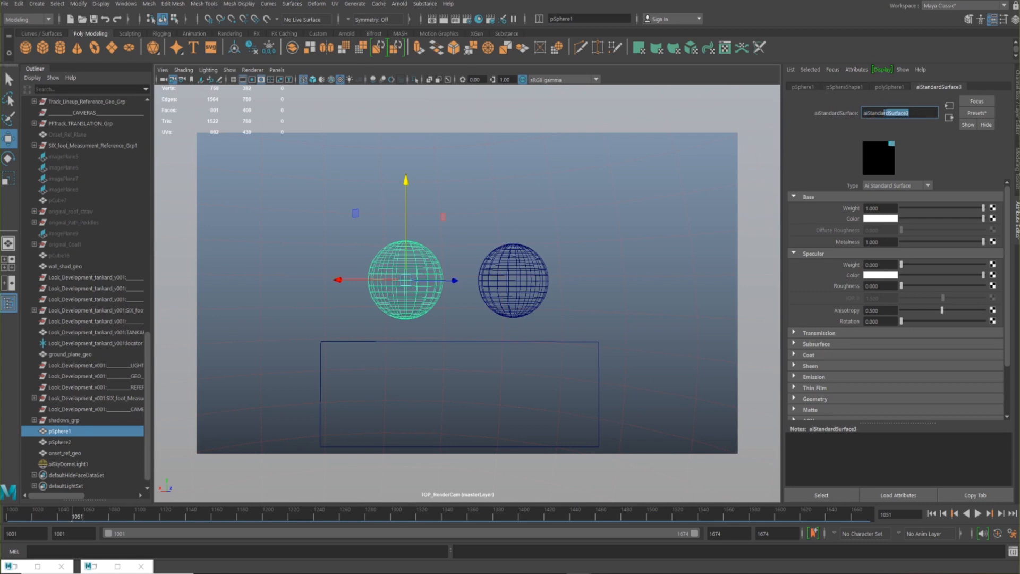
# Replace the settings of pSphere1's aiStandardSurface material with the Chrome preset
pyautogui.click(977, 113)
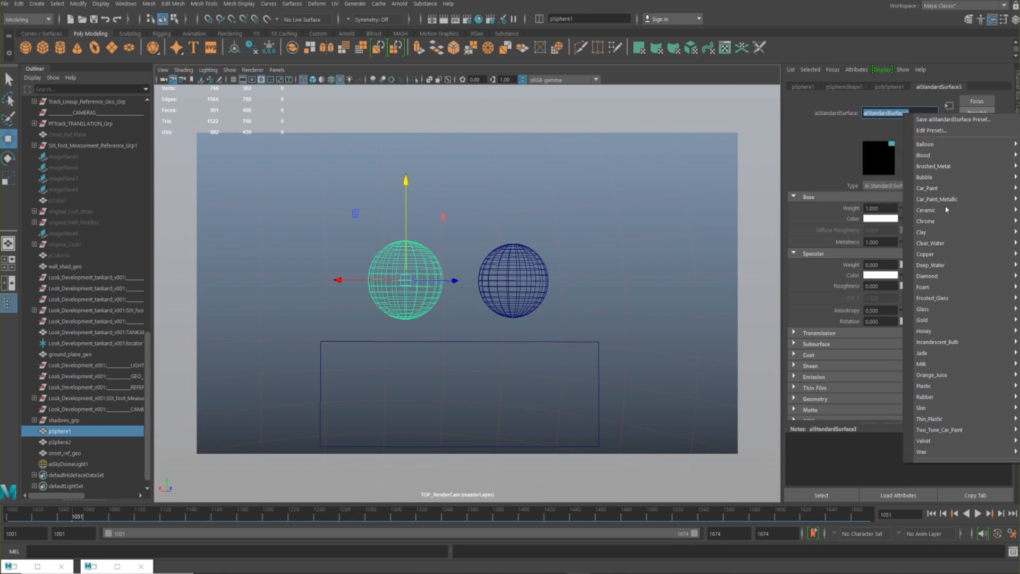
pyautogui.moveTo(946, 208)
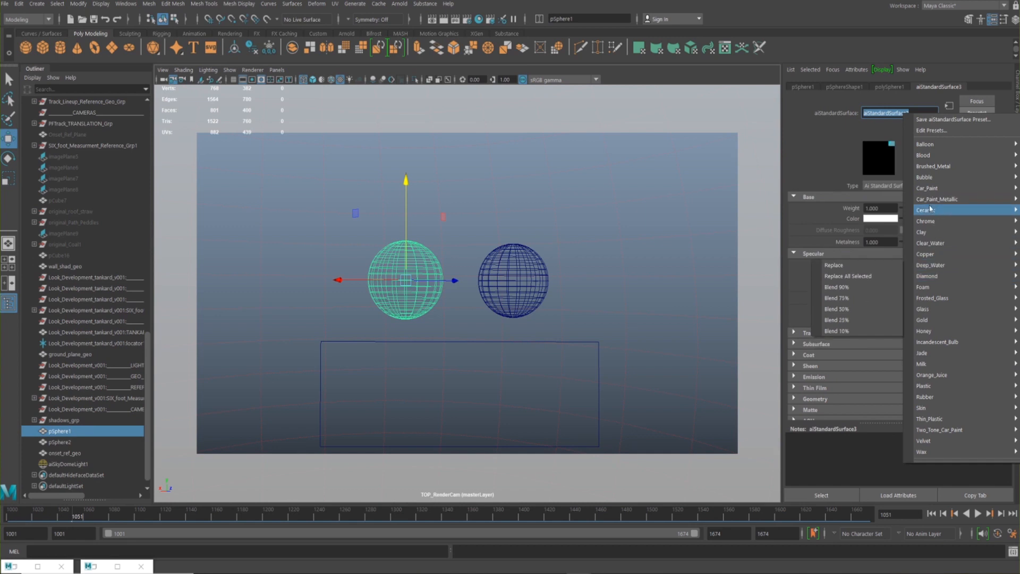
pyautogui.moveTo(929, 223)
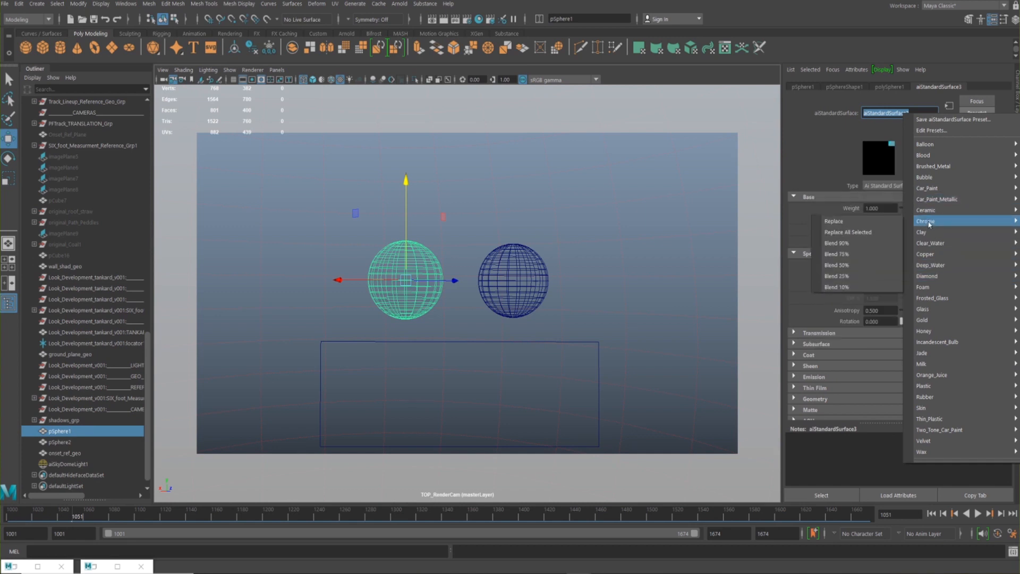
pyautogui.click(872, 222)
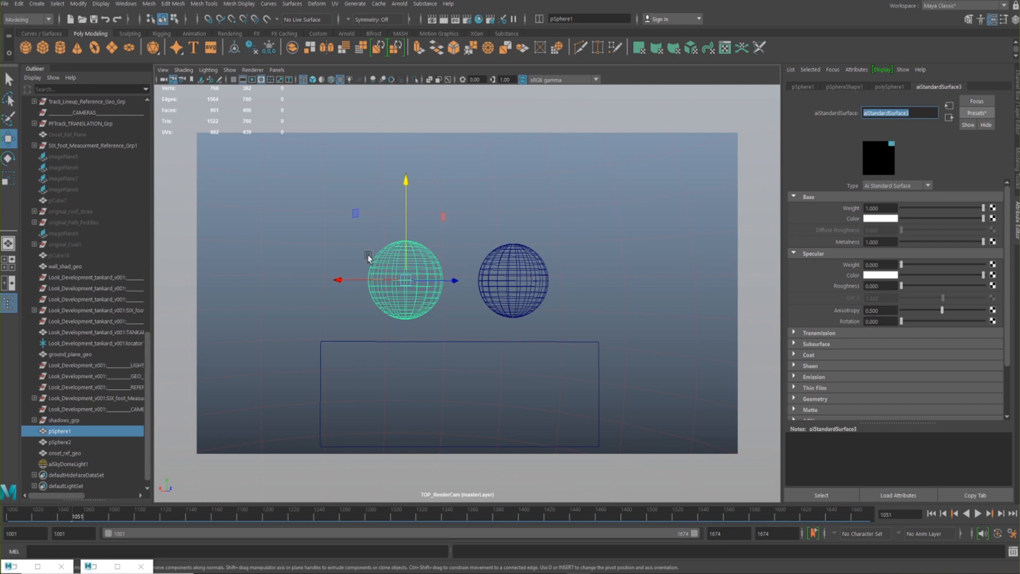
# Check the current render in the Arnold RenderView, toggle its alpha channel display on and off, and return to the scene
pyautogui.click(95, 567)
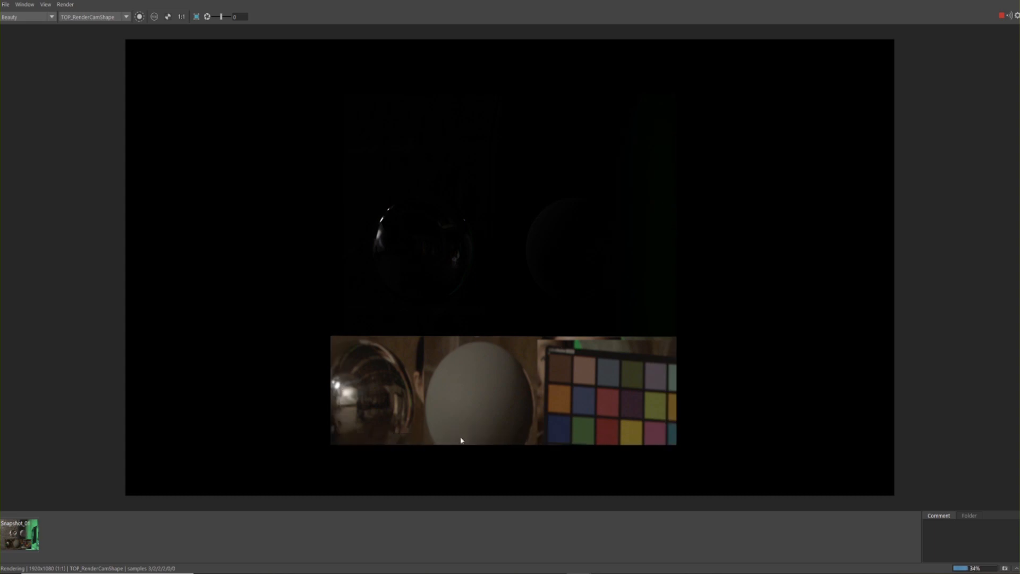
pyautogui.click(167, 18)
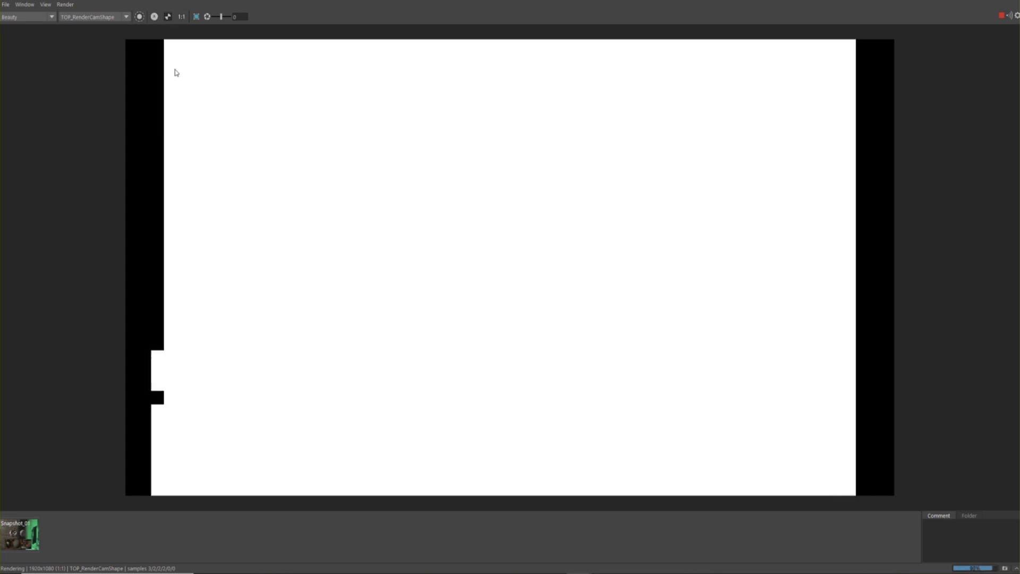
pyautogui.click(170, 18)
pyautogui.click(169, 18)
pyautogui.click(170, 18)
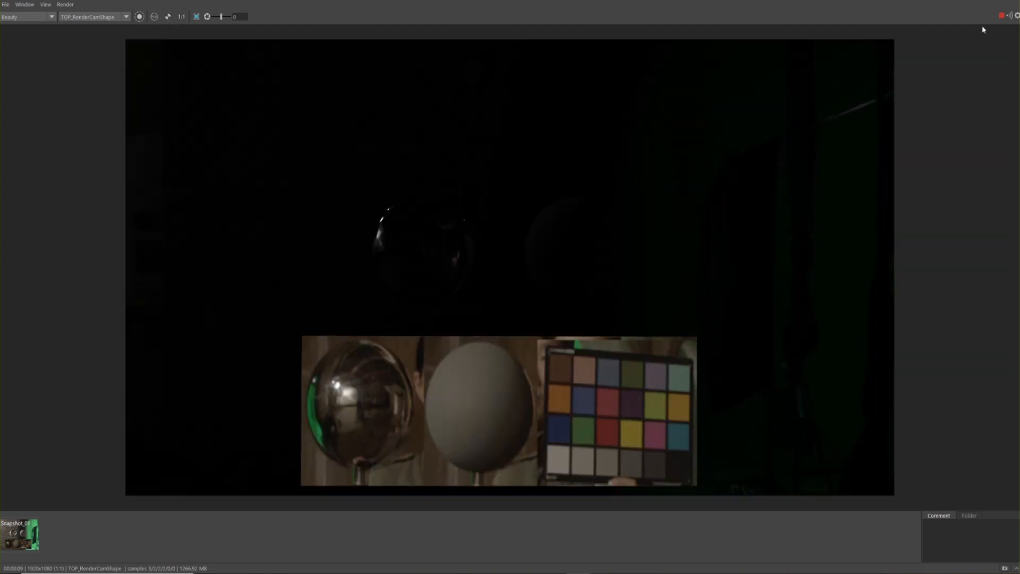
pyautogui.click(968, 1)
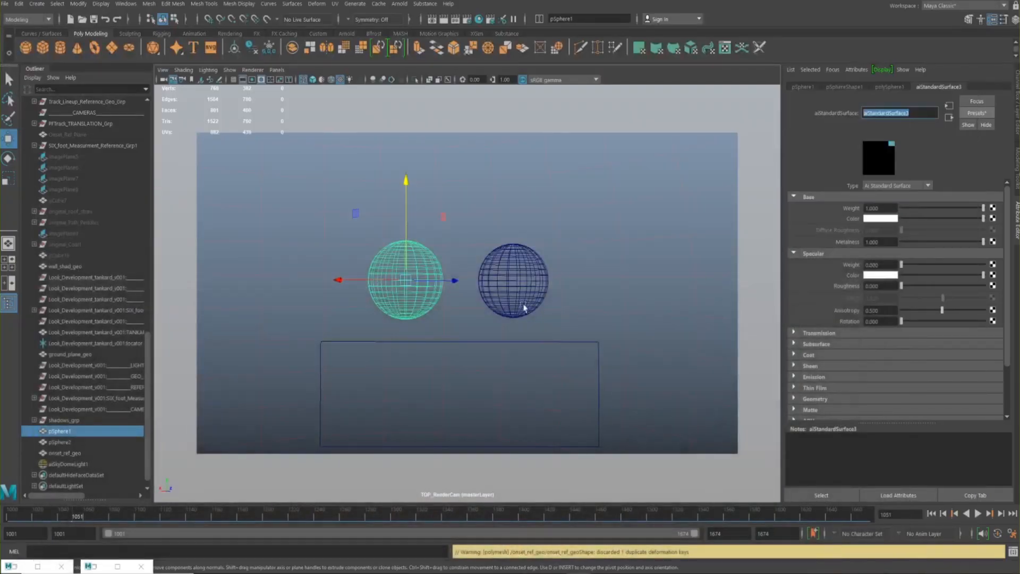
# Select the sky dome light aiSkyDomeLight1 and set its exposure to 9
pyautogui.click(642, 244)
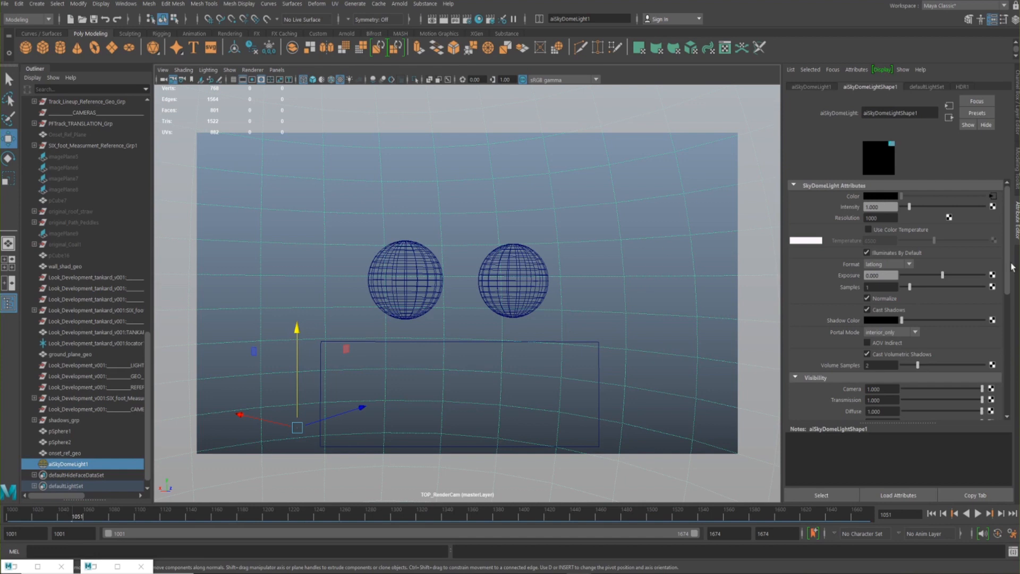
pyautogui.moveTo(884, 276); pyautogui.dragTo(836, 278)
pyautogui.write('9')
pyautogui.press('Return')
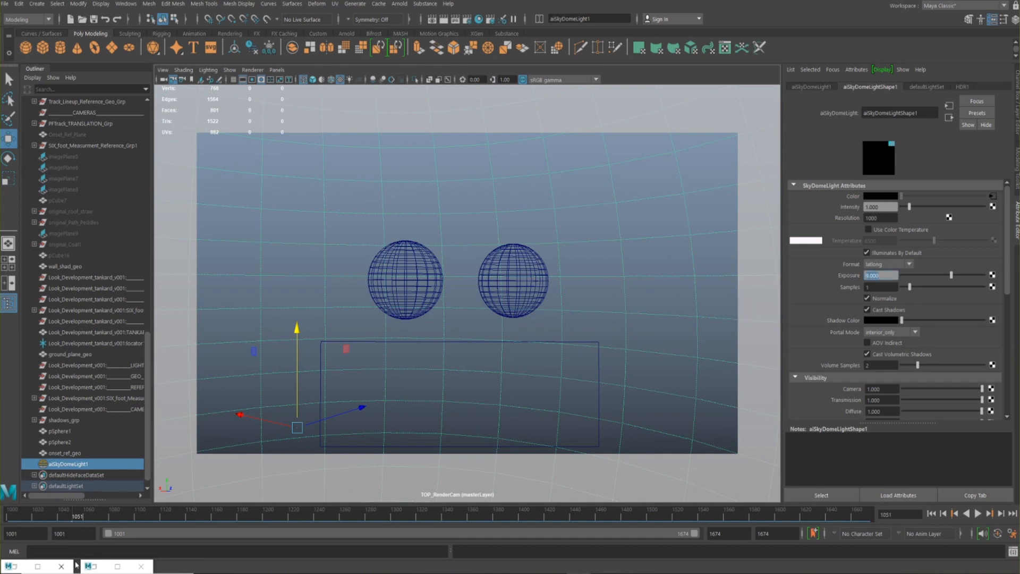
# Start a new live render in the Arnold RenderView and place its window so the sky dome light's attributes stay accessible
pyautogui.click(96, 567)
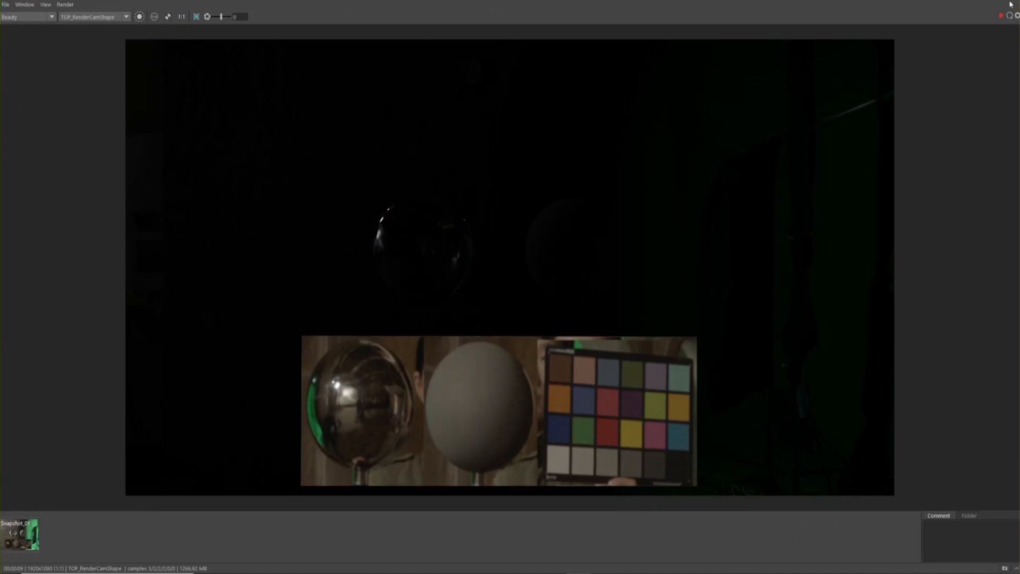
pyautogui.click(1001, 17)
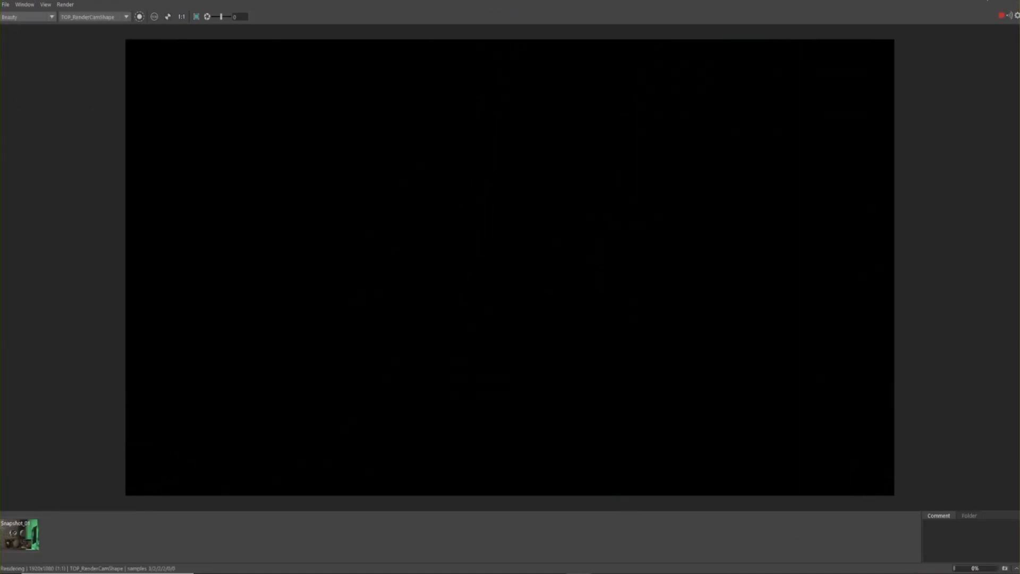
pyautogui.click(981, 0)
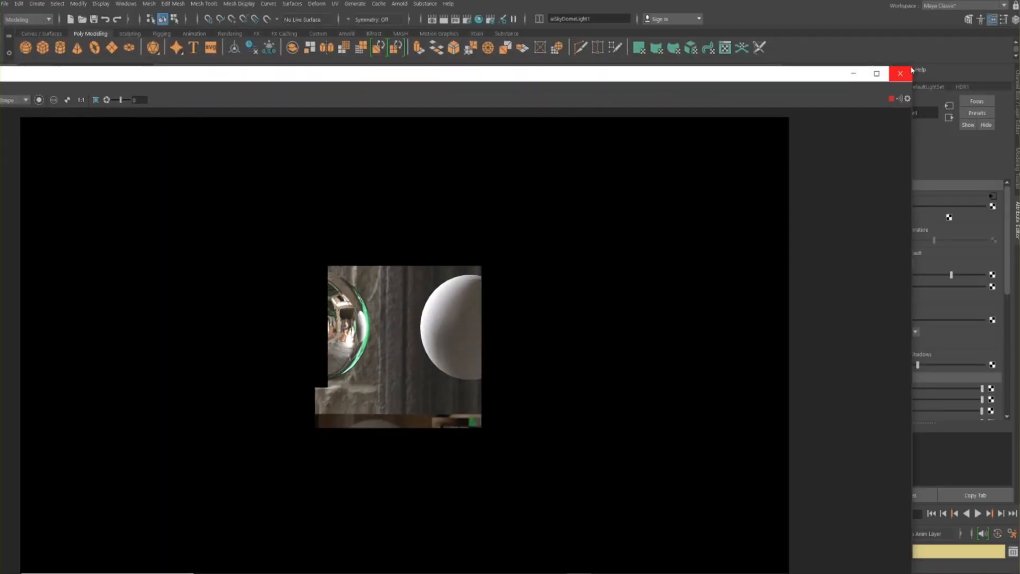
pyautogui.moveTo(912, 67); pyautogui.dragTo(617, 68)
pyautogui.moveTo(464, 80); pyautogui.dragTo(602, 12)
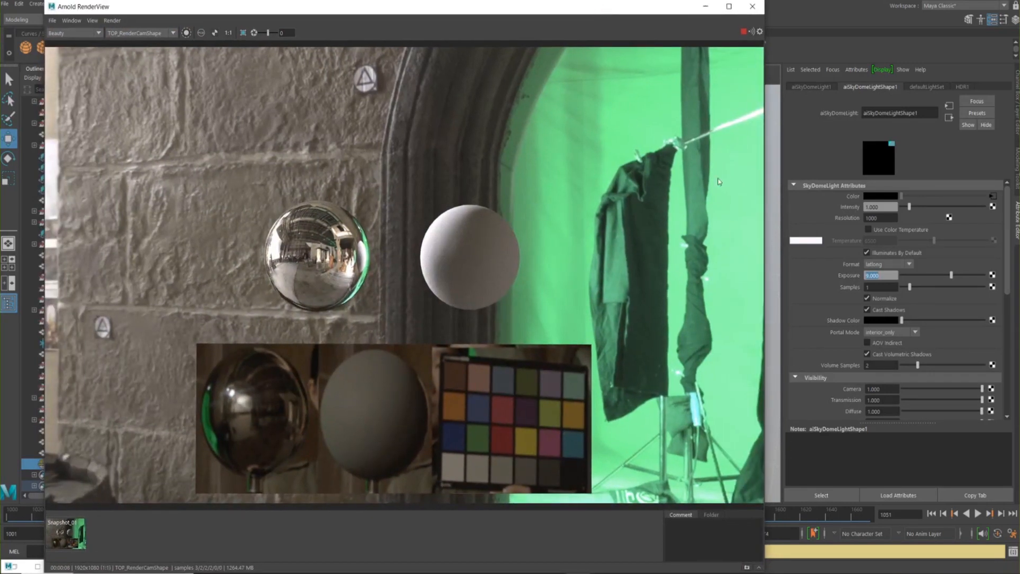
# Set the sky dome light's exposure to 7
pyautogui.click(867, 309)
pyautogui.moveTo(894, 279); pyautogui.dragTo(868, 278)
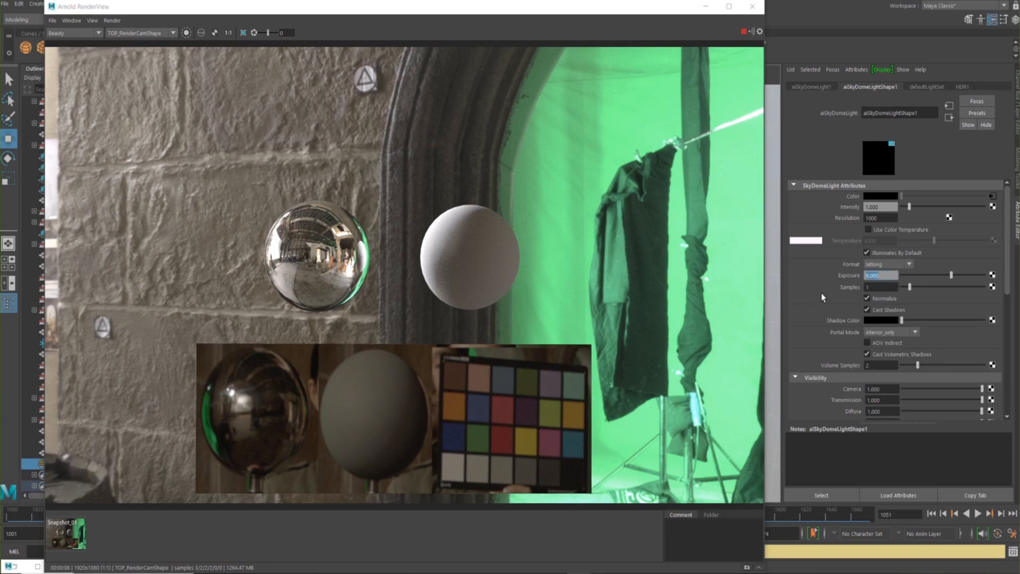
pyautogui.write('7')
pyautogui.press('Return')
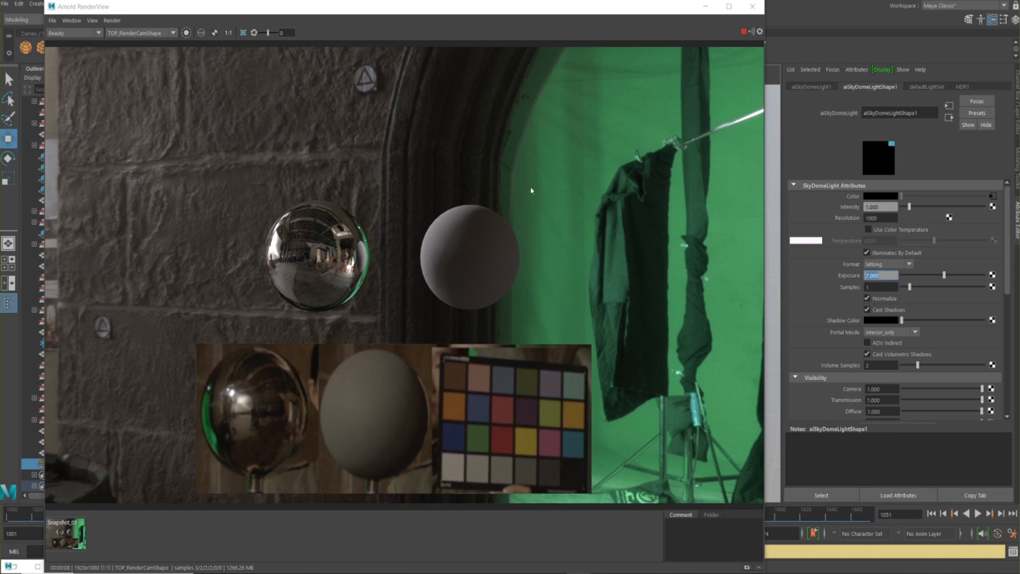
# Stop the live render, minimise the Arnold RenderView and display the sky dome light's channels with the display layers
pyautogui.click(744, 32)
pyautogui.click(706, 6)
pyautogui.click(1014, 117)
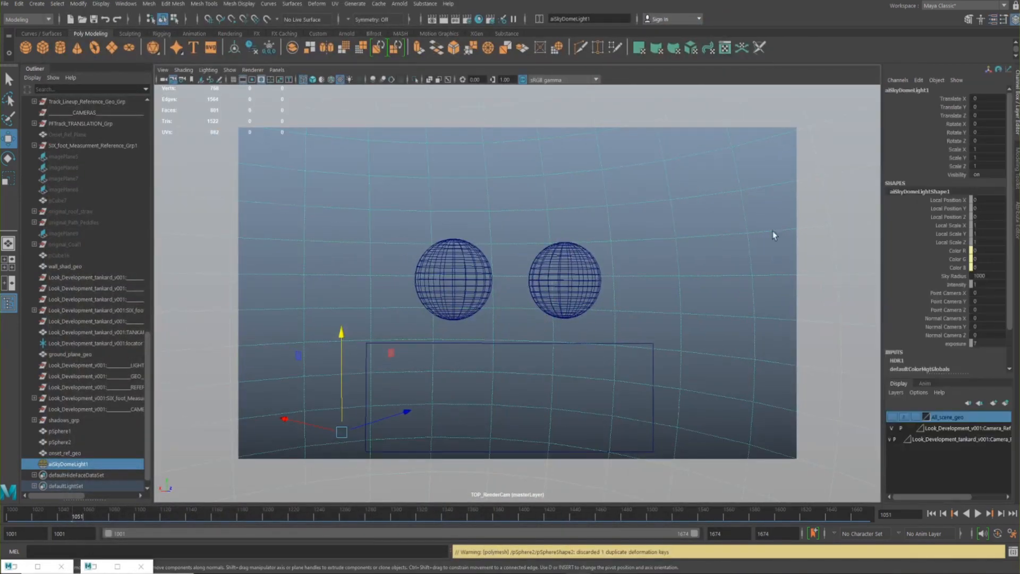
# Show the All_scene_geo layer and examine the set geometry around the reference spheres in the perspective view
pyautogui.press('super')
pyautogui.click(575, 341)
pyautogui.press('space')
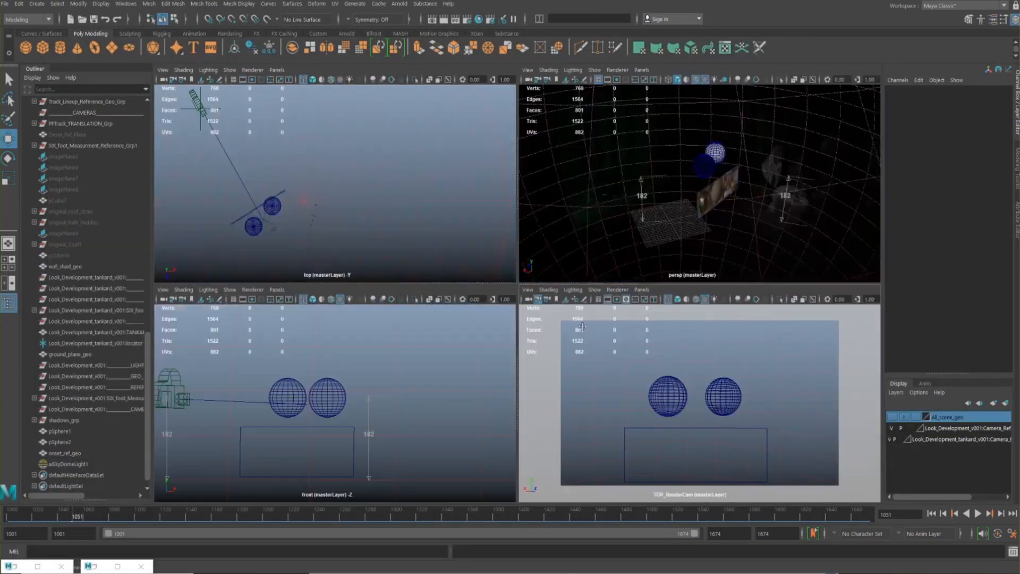
pyautogui.press('space')
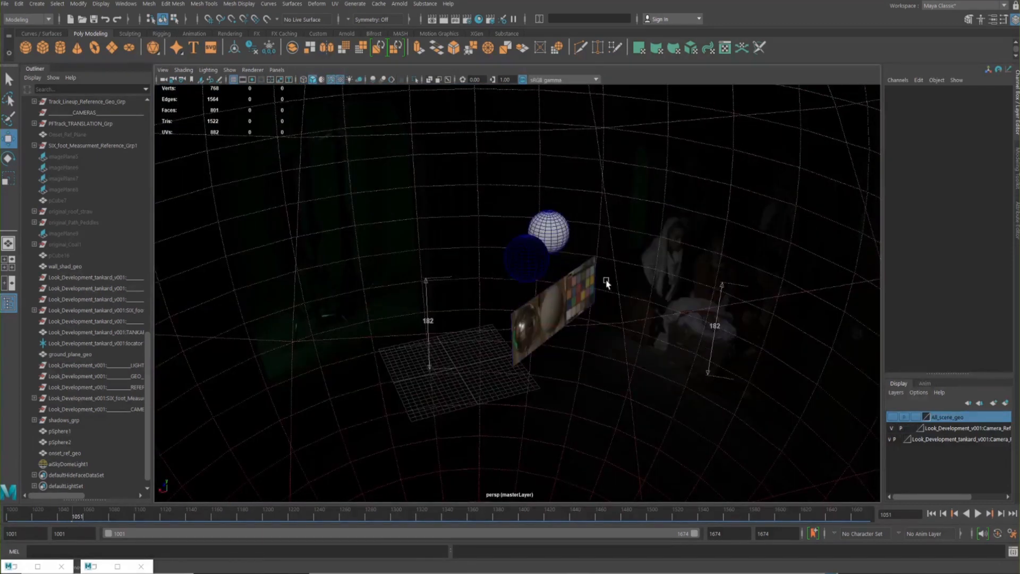
pyautogui.press('space')
pyautogui.click(893, 417)
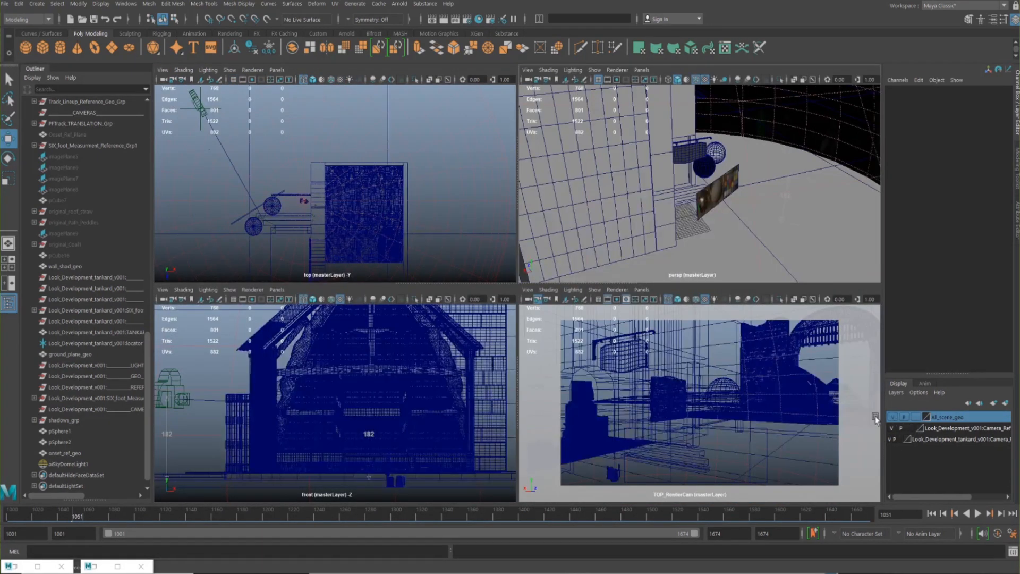
pyautogui.scroll(5, 556, 242)
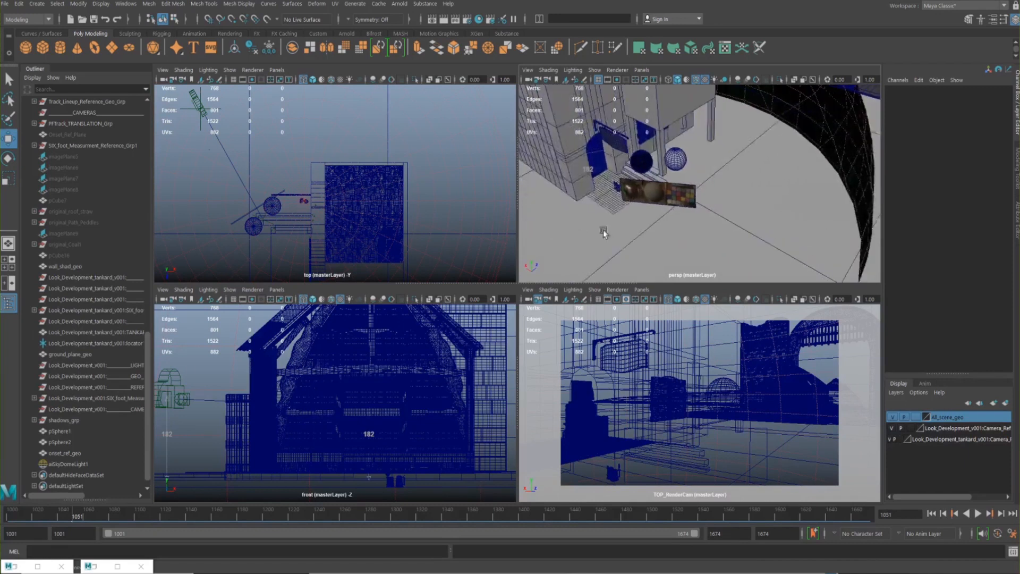
pyautogui.press('space')
pyautogui.keyDown('alt'); pyautogui.moveTo(591, 258); pyautogui.dragTo(519, 252); pyautogui.keyUp('alt')
pyautogui.keyDown('alt'); pyautogui.moveTo(614, 180); pyautogui.dragTo(455, 268); pyautogui.keyUp('alt')
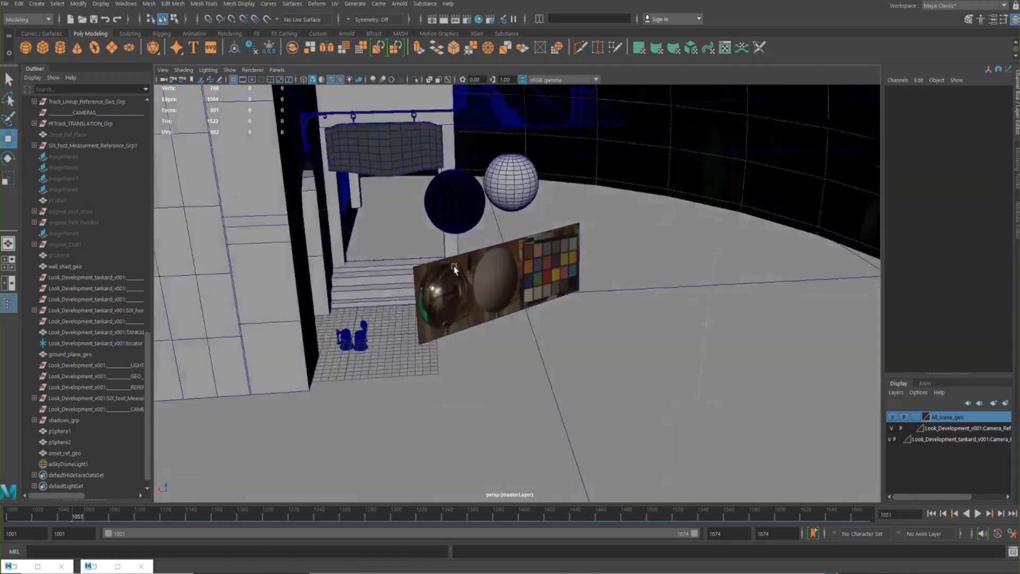
# Try moving the onset_ref_geo reference plane in the perspective view and undo the move
pyautogui.click(495, 286)
pyautogui.moveTo(452, 205); pyautogui.dragTo(449, 212)
pyautogui.keyDown('alt'); pyautogui.moveTo(418, 309); pyautogui.dragTo(390, 336); pyautogui.keyUp('alt')
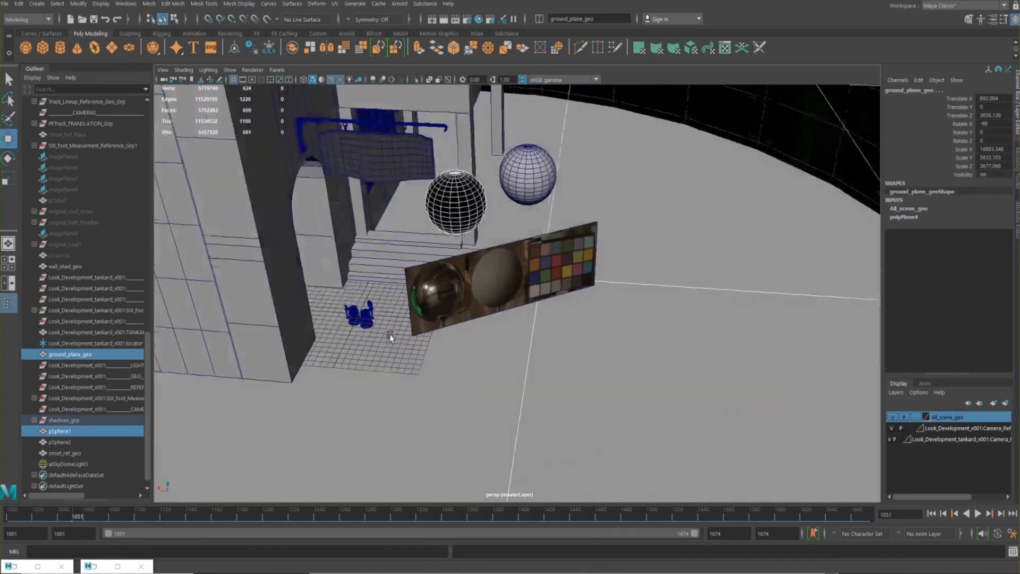
pyautogui.click(450, 306)
pyautogui.moveTo(414, 302); pyautogui.dragTo(427, 317)
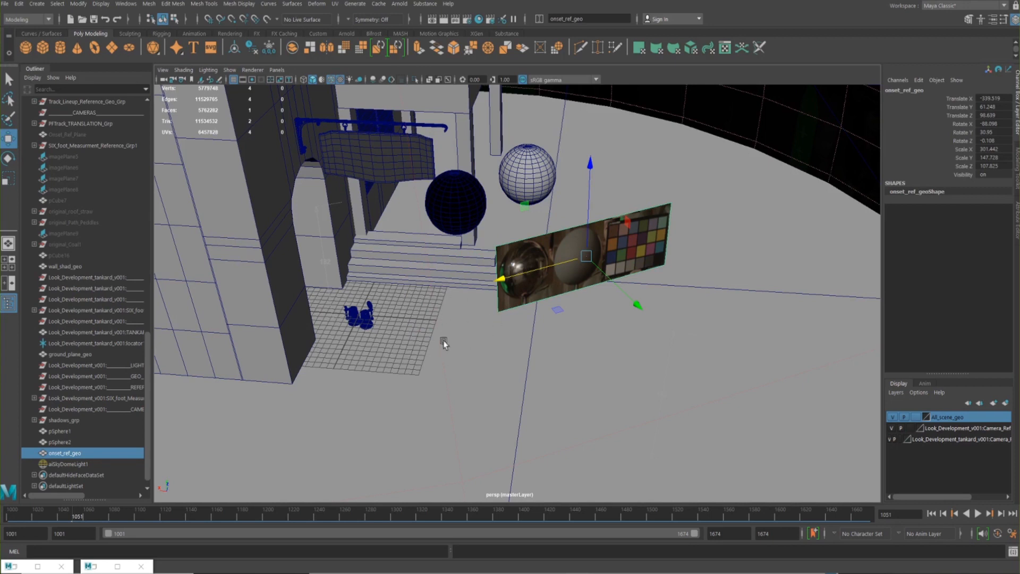
pyautogui.hotkey('ctrl', 'z')
pyautogui.keyDown('alt'); pyautogui.moveTo(363, 280); pyautogui.dragTo(442, 271); pyautogui.keyUp('alt')
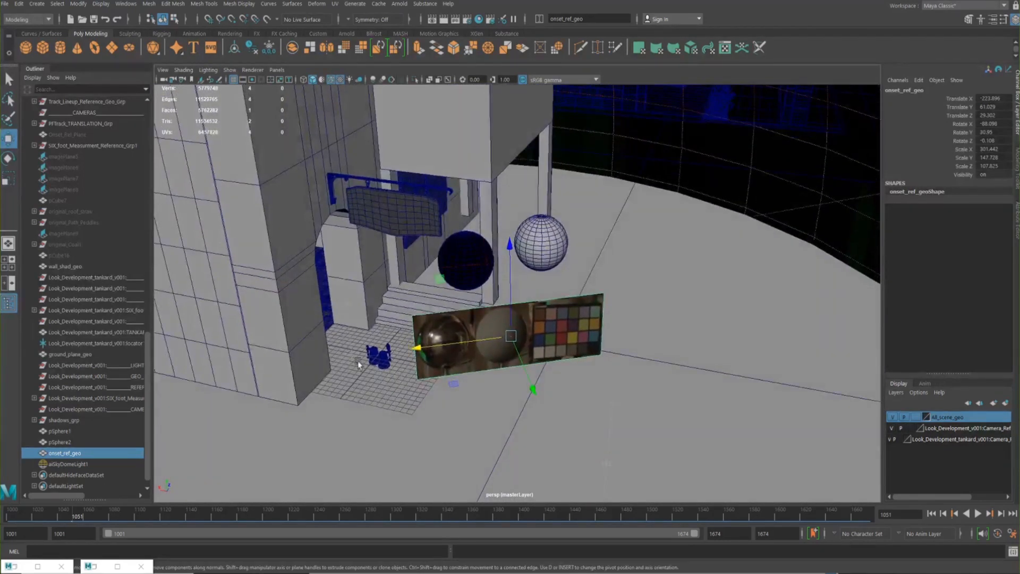
# Select pSphere1 and bring back the Arnold RenderView to compare the rendered spheres with the on-set reference
pyautogui.rightClick(96, 567)
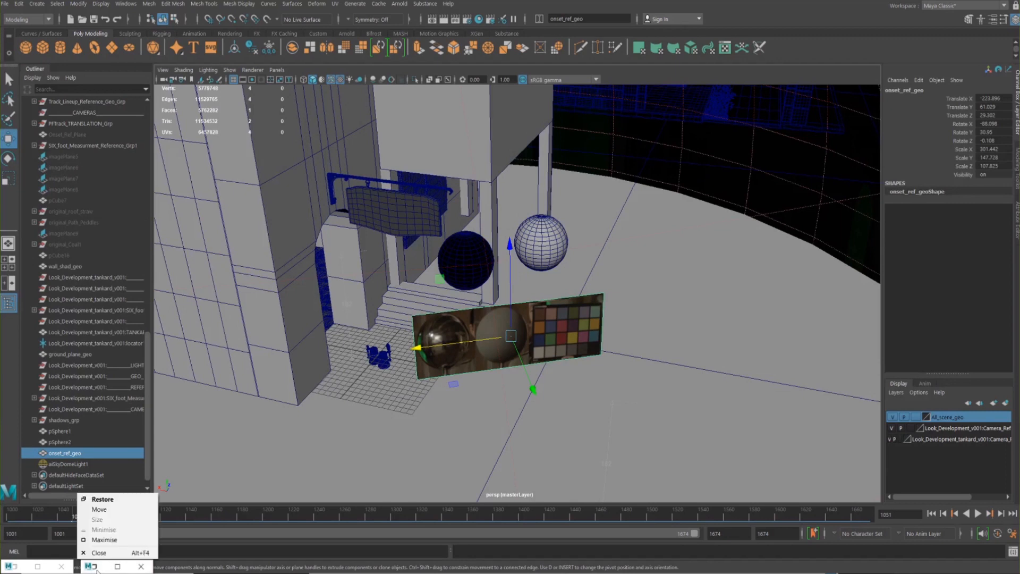
pyautogui.click(473, 249)
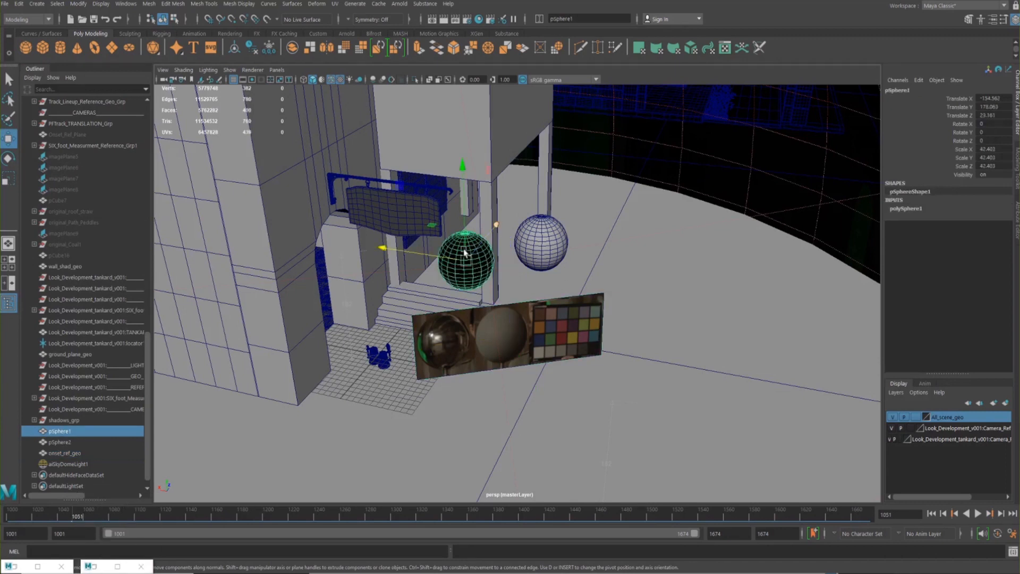
pyautogui.keyDown('alt'); pyautogui.moveTo(403, 329); pyautogui.dragTo(428, 308); pyautogui.keyUp('alt')
pyautogui.click(91, 567)
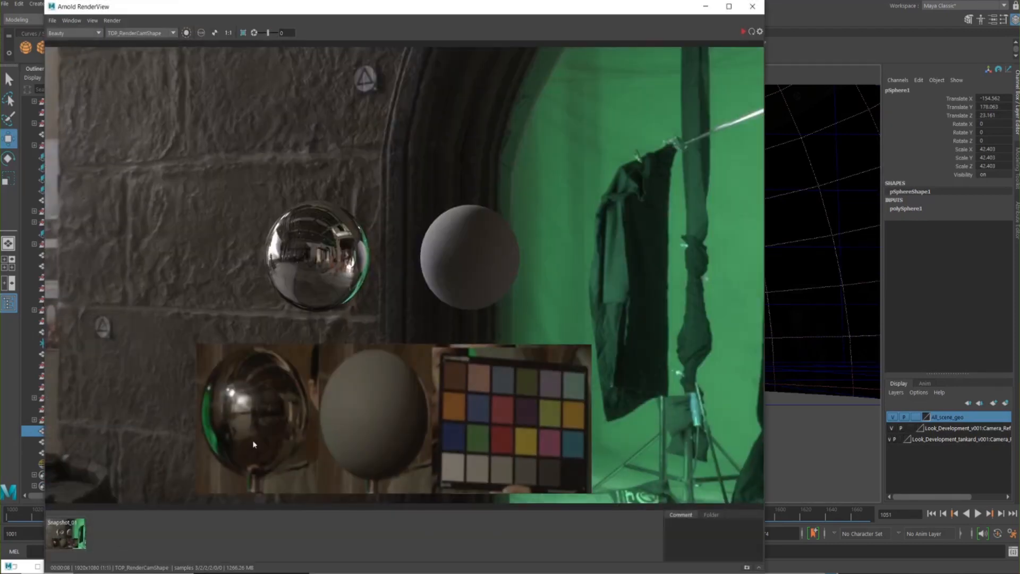
pyautogui.moveTo(569, 12); pyautogui.dragTo(624, 30)
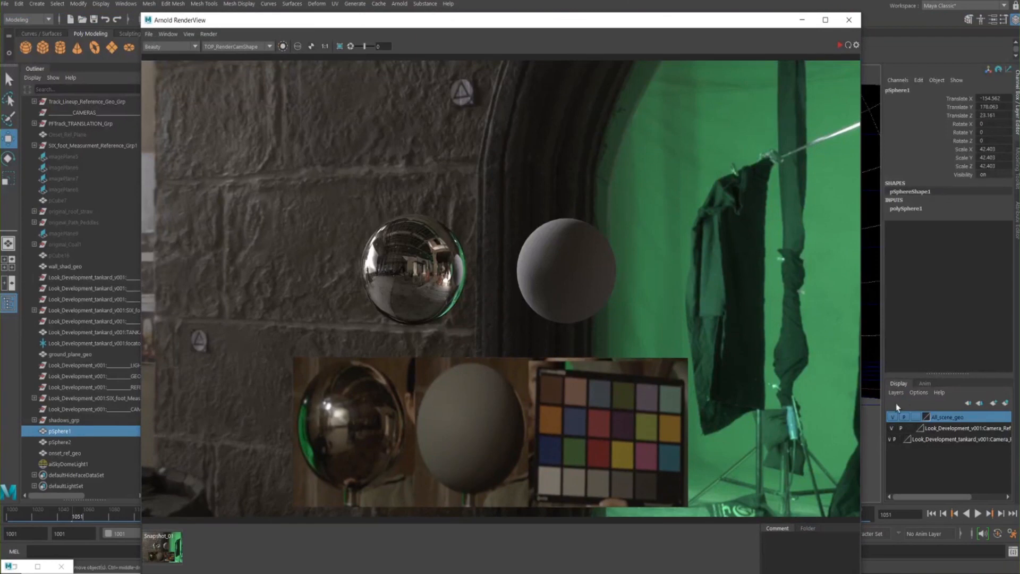
# Turn off visibility and playback display for the All_scene_geo layer and select aiSkyDomeLight1
pyautogui.click(892, 417)
pyautogui.click(904, 417)
pyautogui.click(56, 464)
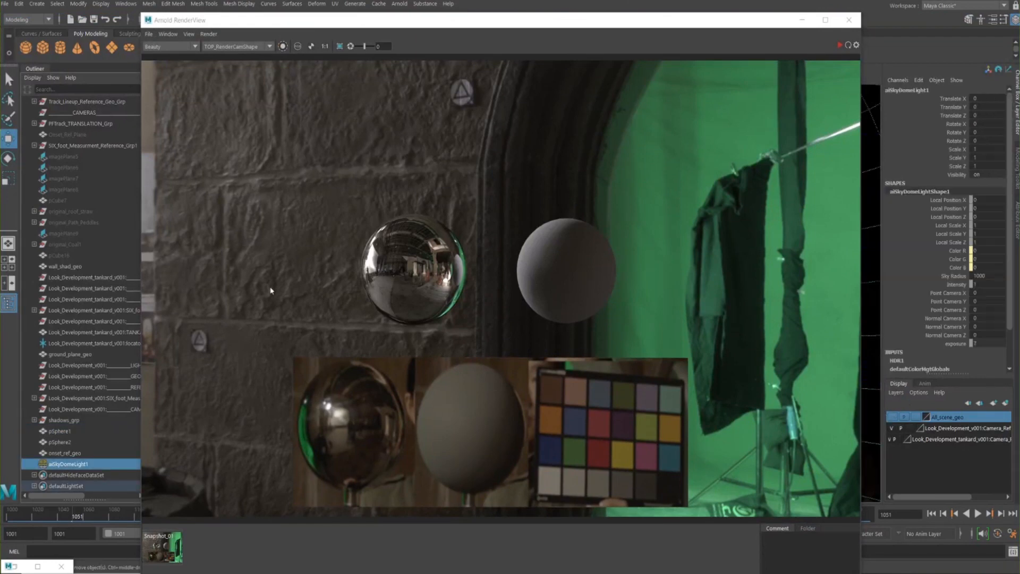
# Display the sky dome light's attributes, restart the Arnold live render, and switch back to the light's channel values beside it
pyautogui.moveTo(537, 24); pyautogui.dragTo(465, 12)
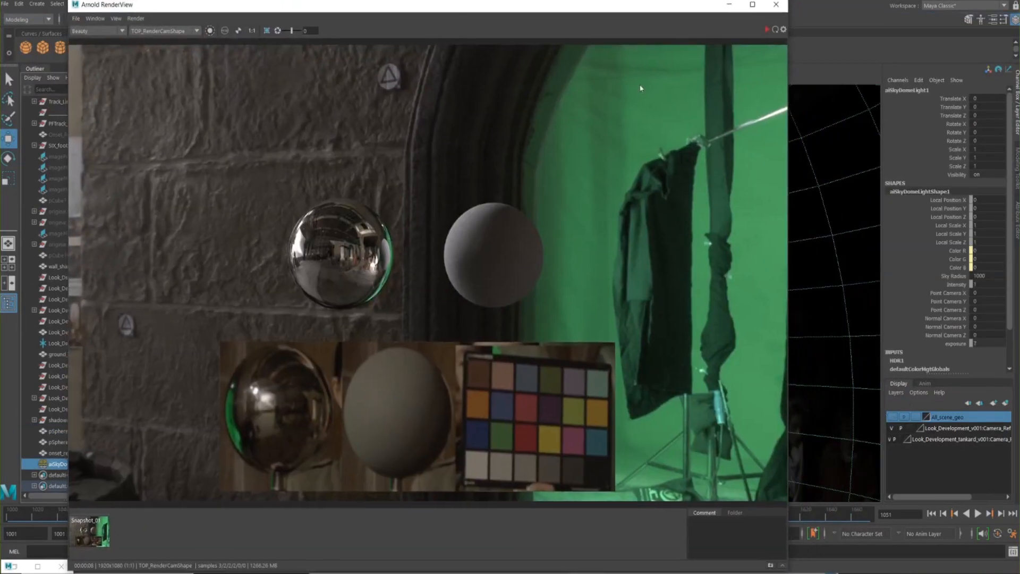
pyautogui.click(1012, 223)
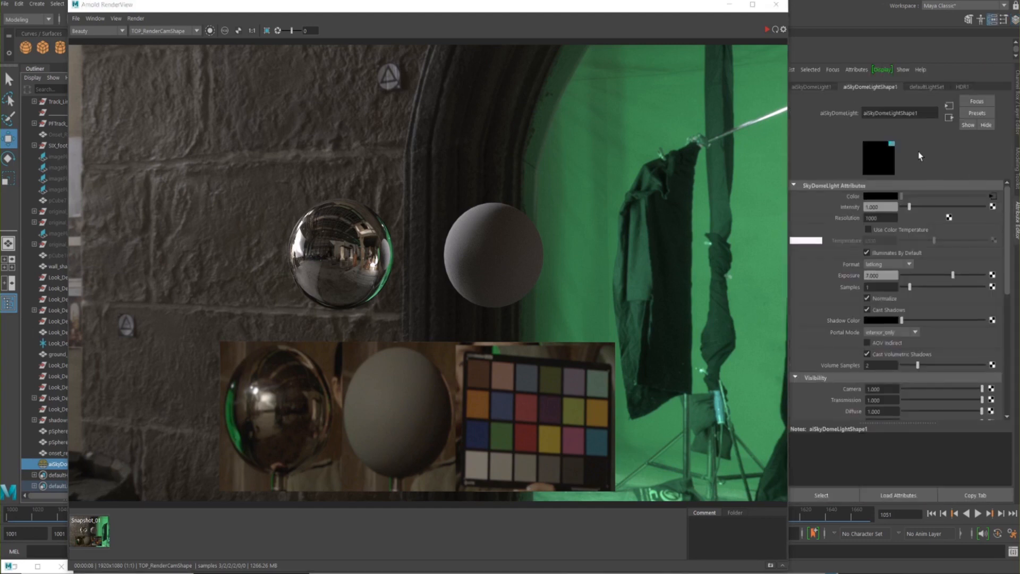
pyautogui.click(775, 30)
pyautogui.moveTo(539, 9); pyautogui.dragTo(526, 10)
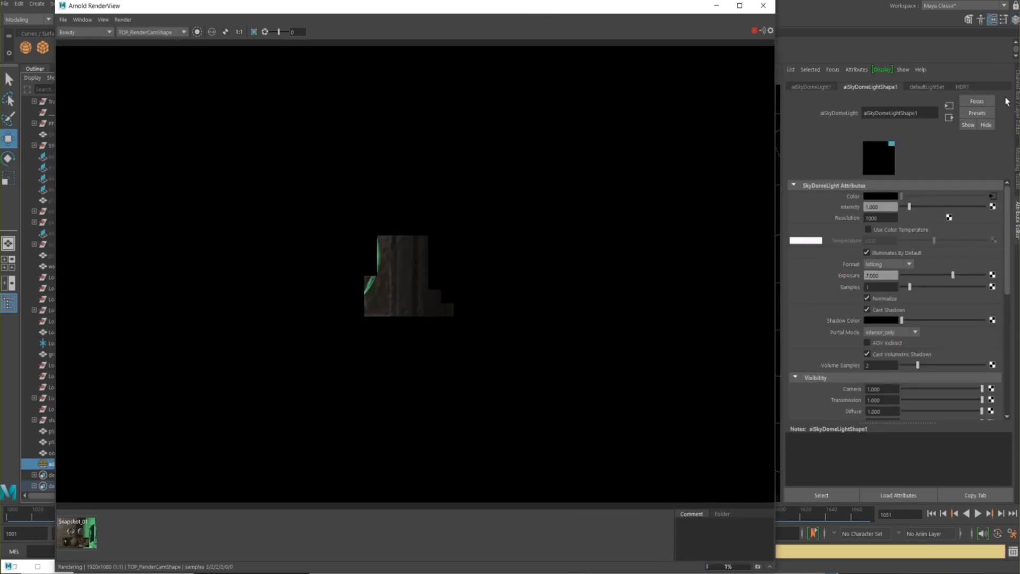
pyautogui.click(1015, 83)
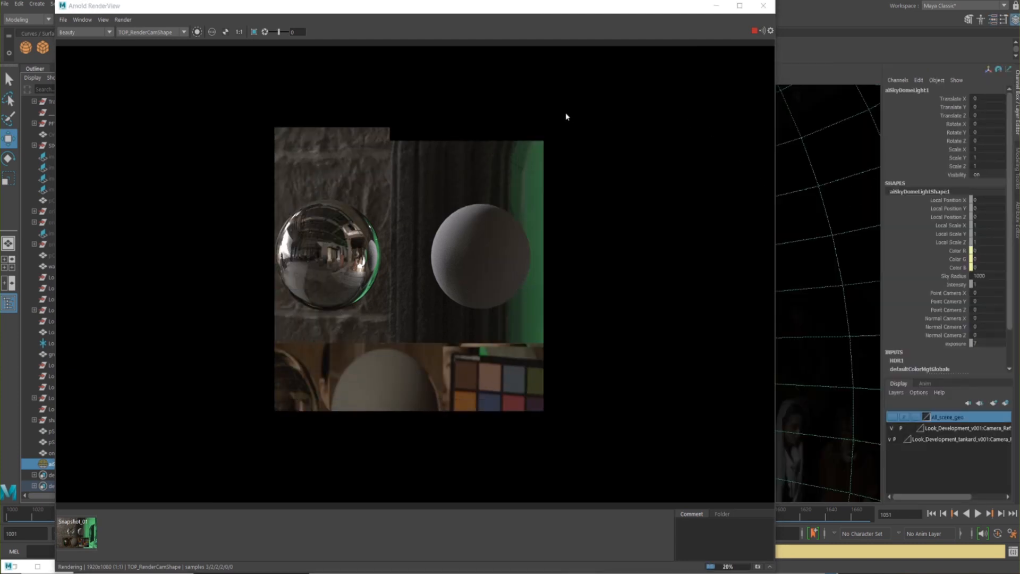
pyautogui.moveTo(475, 13); pyautogui.dragTo(484, 34)
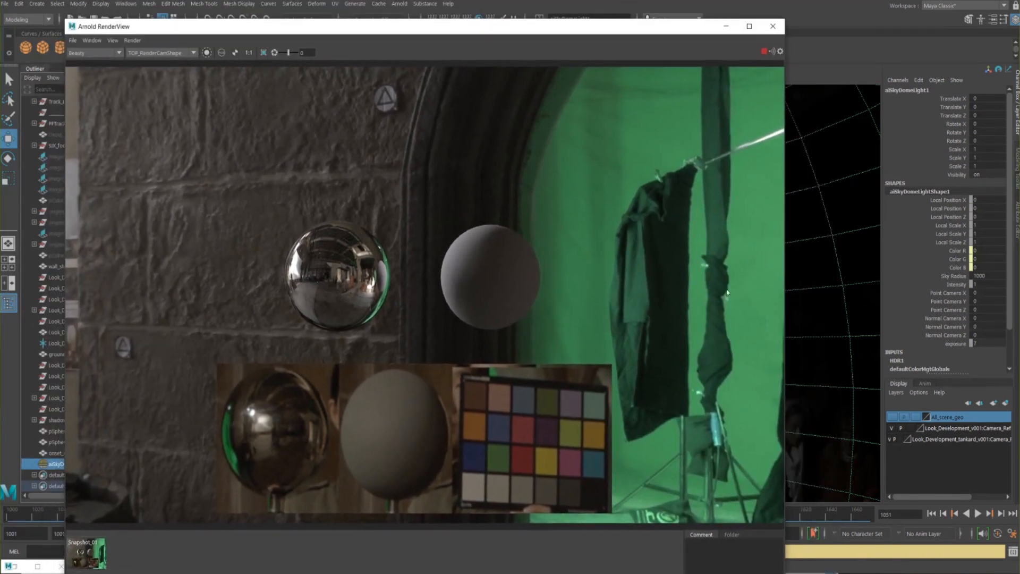
# Try Y rotations of 20, 40, 60 and 75 on the sky dome light
pyautogui.click(980, 132)
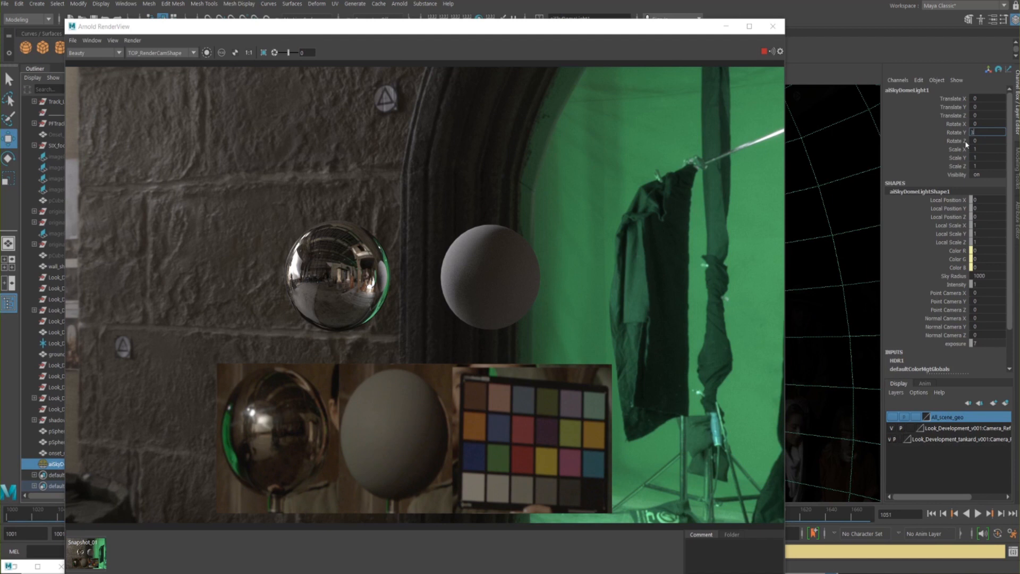
pyautogui.write('20')
pyautogui.press('Return')
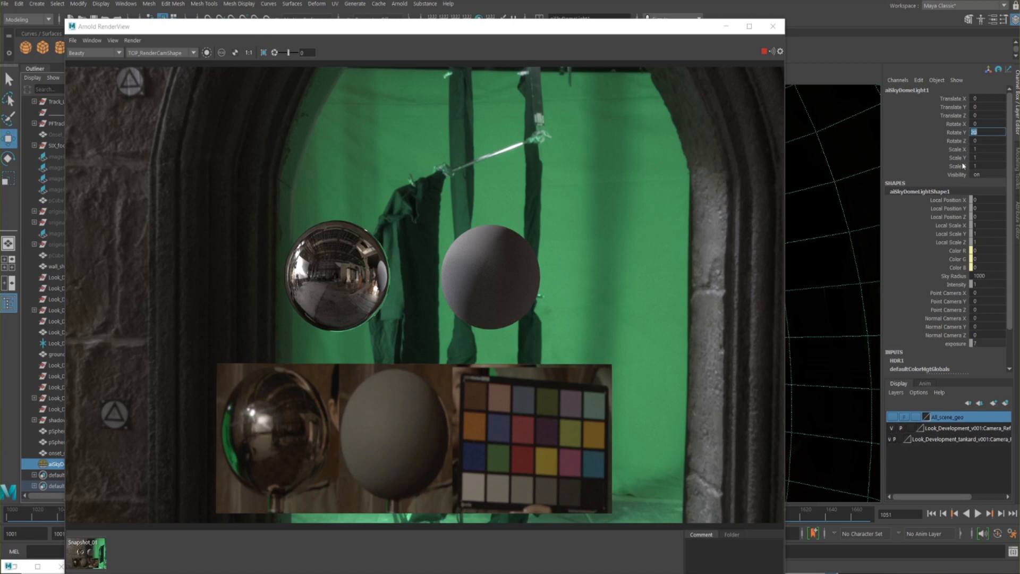
pyautogui.write('0')
pyautogui.press('Return')
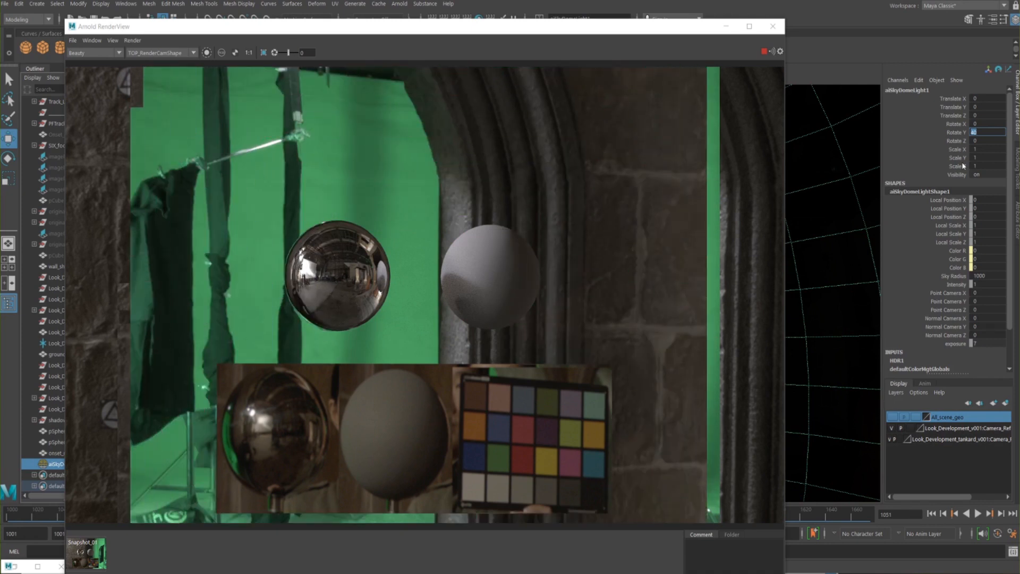
pyautogui.write('60')
pyautogui.press('Return')
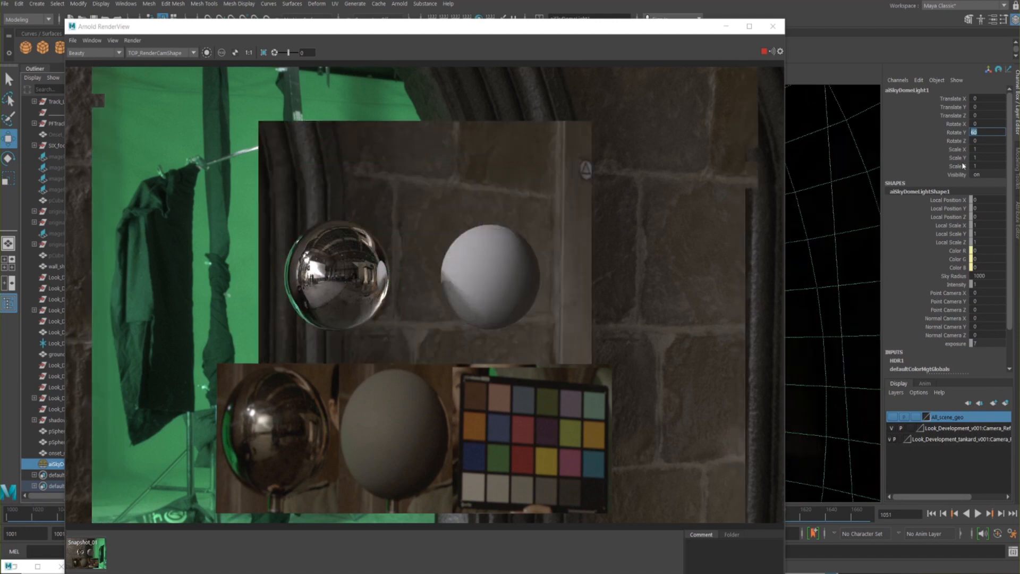
pyautogui.write('75')
pyautogui.press('Return')
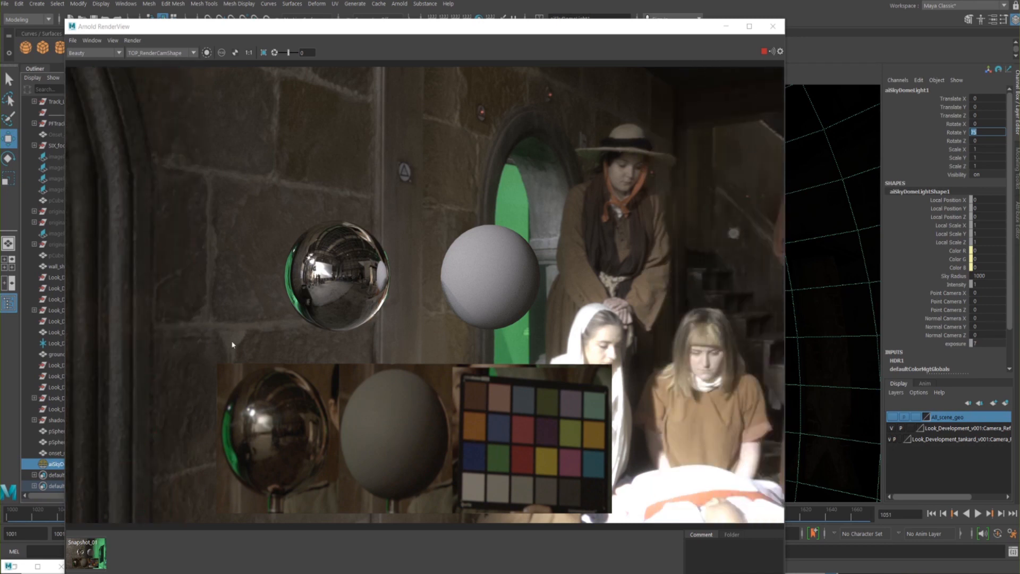
# Compare the reflections on the rendered chrome sphere and the shading of the grey sphere with the on-set reference
pyautogui.keyDown('alt'); pyautogui.moveTo(402, 291); pyautogui.dragTo(494, 218, button='middle'); pyautogui.keyUp('alt')
pyautogui.keyDown('alt'); pyautogui.moveTo(494, 218); pyautogui.dragTo(930, 294, button='right'); pyautogui.keyUp('alt')
pyautogui.keyDown('alt'); pyautogui.moveTo(360, 194); pyautogui.dragTo(330, 255, button='middle'); pyautogui.keyUp('alt')
pyautogui.keyDown('alt'); pyautogui.moveTo(330, 255); pyautogui.dragTo(262, 253, button='right'); pyautogui.keyUp('alt')
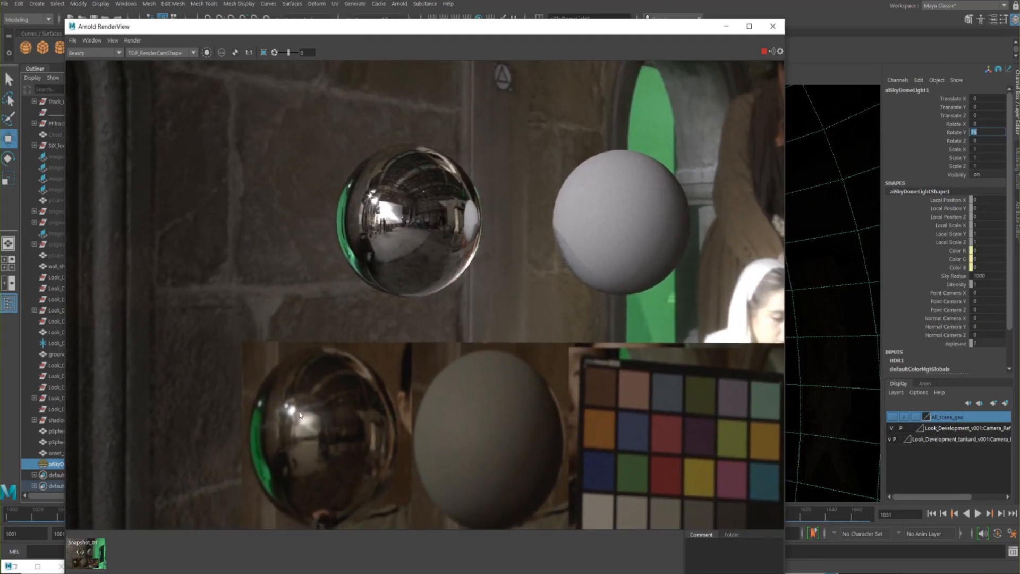
pyautogui.keyDown('alt'); pyautogui.moveTo(348, 357); pyautogui.dragTo(293, 332, button='middle'); pyautogui.keyUp('alt')
pyautogui.keyDown('alt'); pyautogui.moveTo(297, 353); pyautogui.dragTo(157, 364, button='right'); pyautogui.keyUp('alt')
pyautogui.keyDown('alt'); pyautogui.moveTo(270, 309); pyautogui.dragTo(265, 322, button='middle'); pyautogui.keyUp('alt')
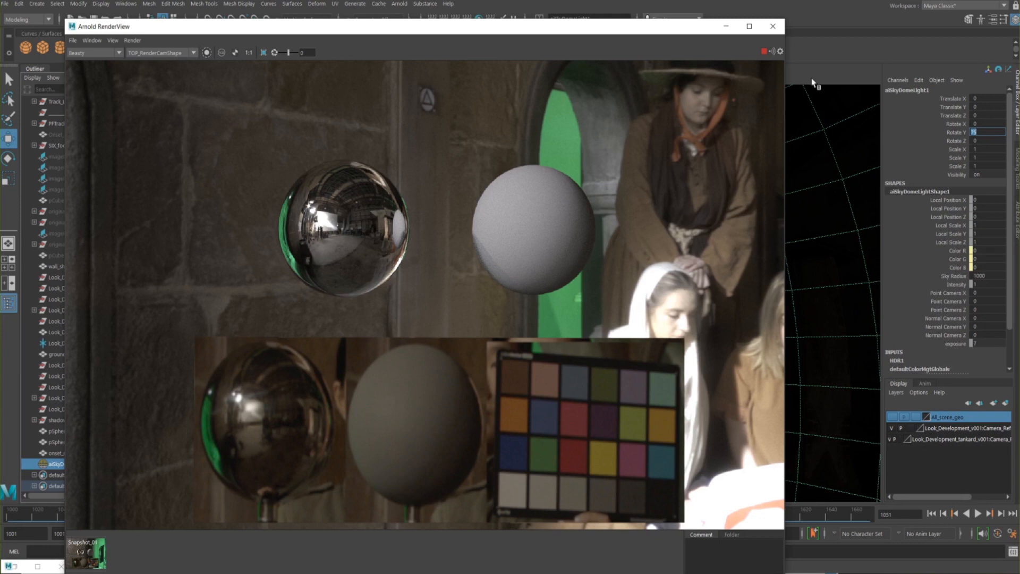
# Refine the sky dome light's Y rotation to 70 and finally to 65
pyautogui.click(990, 132)
pyautogui.write('70')
pyautogui.press('Return')
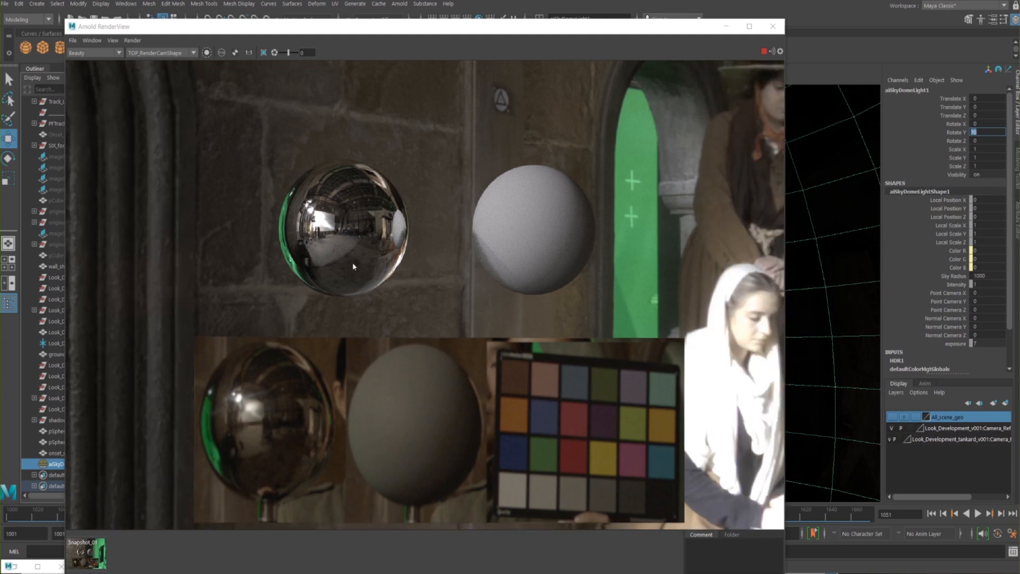
pyautogui.write('65')
pyautogui.press('Return')
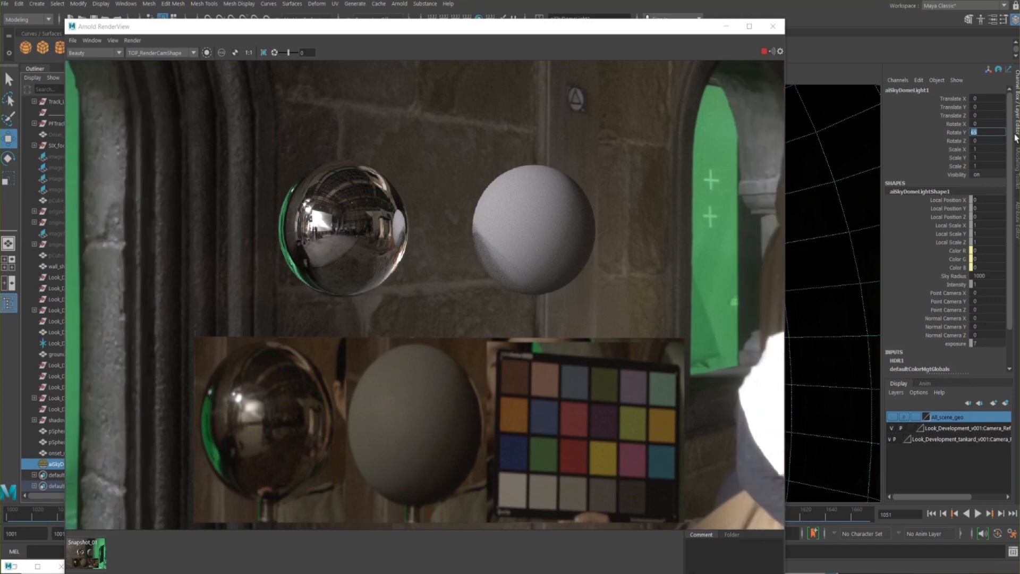
# Display the sky dome light's attributes and store a snapshot of the current Arnold render
pyautogui.hotkey('ctrl', 'a')
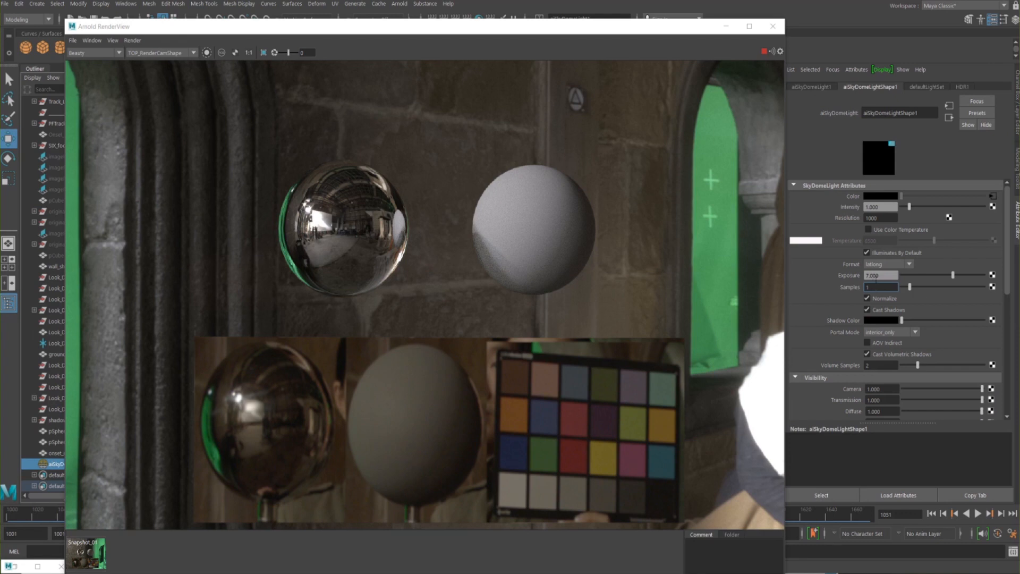
pyautogui.click(889, 275)
pyautogui.moveTo(469, 30); pyautogui.dragTo(447, 5)
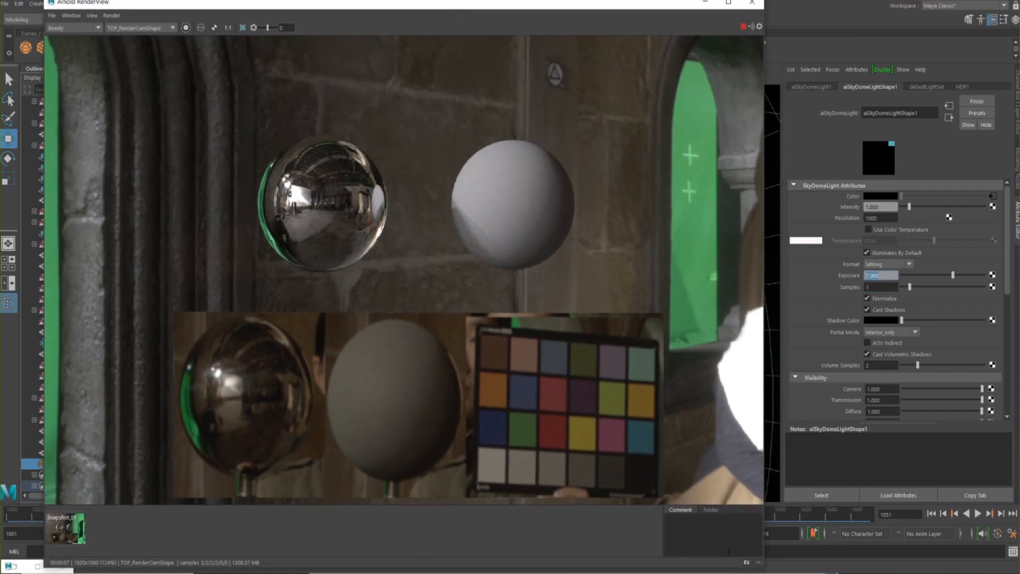
pyautogui.click(747, 563)
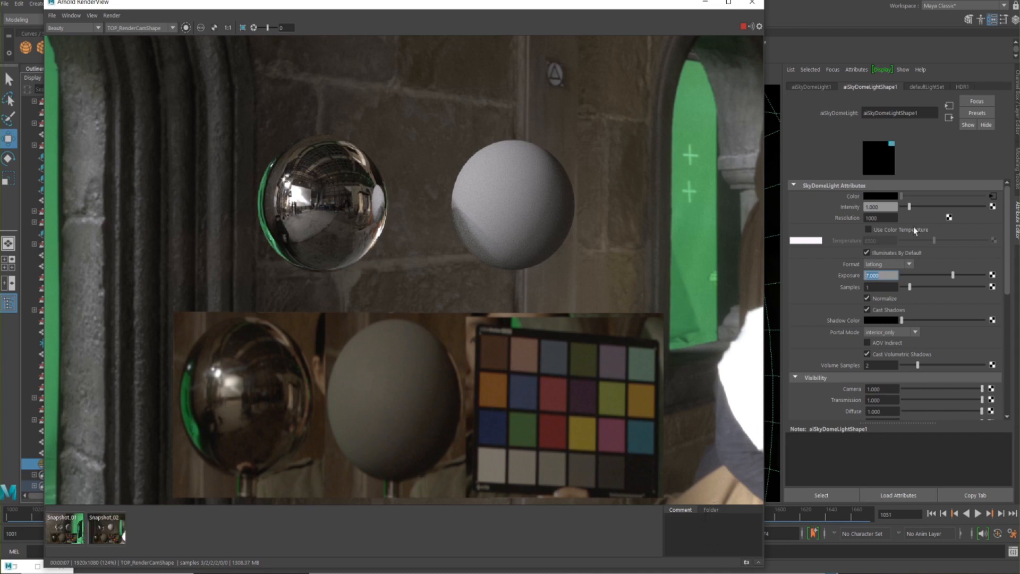
# Set the sky dome light's exposure to 6
pyautogui.moveTo(889, 275); pyautogui.dragTo(856, 277)
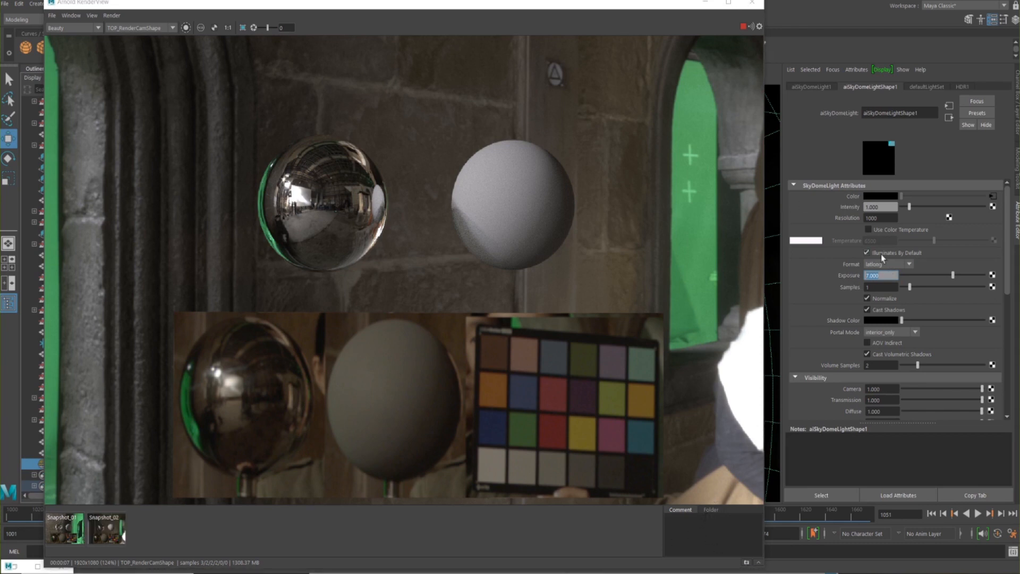
pyautogui.write('6')
pyautogui.press('Return')
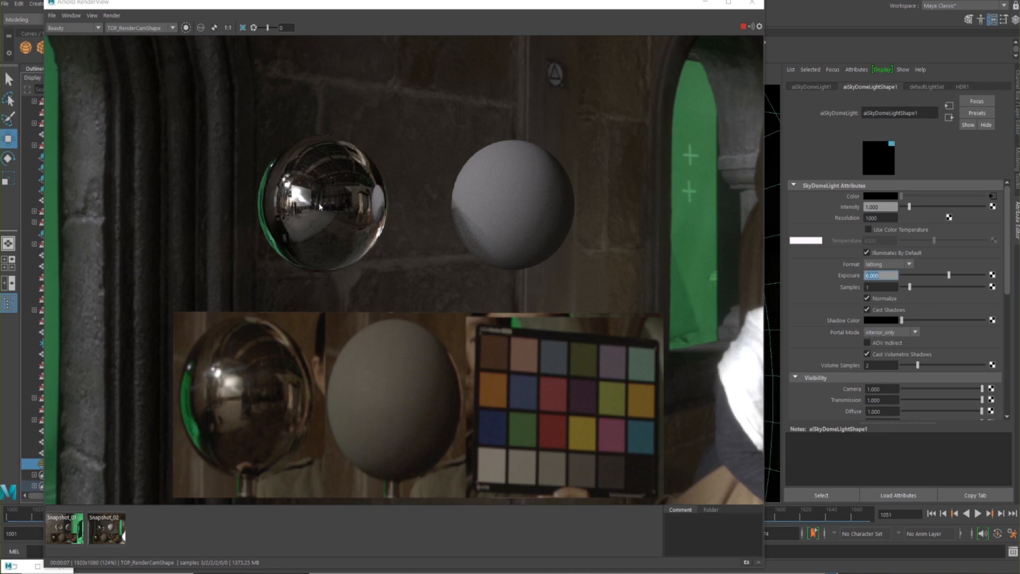
# Examine the darker chrome and grey spheres closely against the on-set reference spheres in the render
pyautogui.scroll(2, 403, 196)
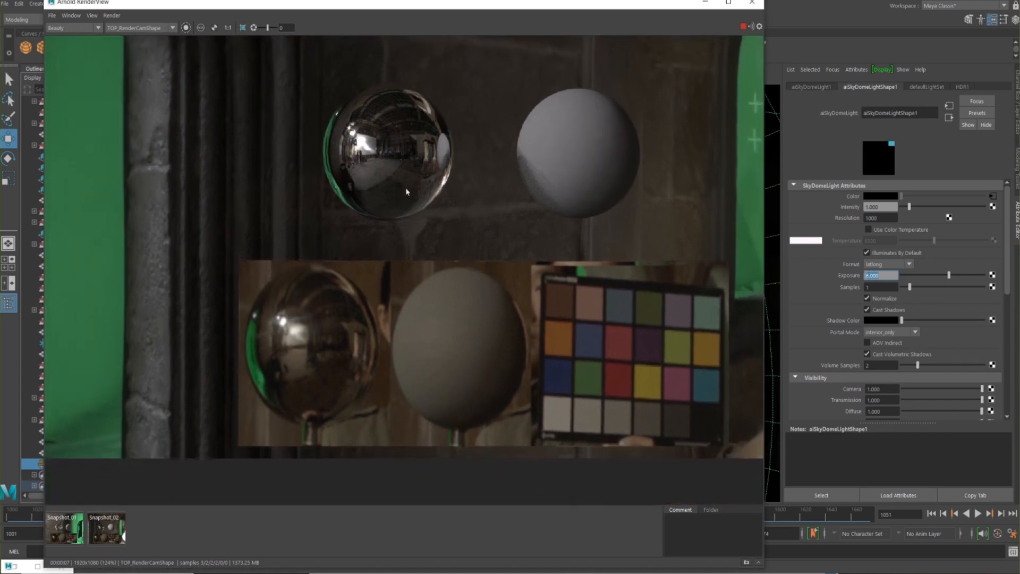
pyautogui.moveTo(450, 218); pyautogui.dragTo(453, 233, button='middle')
pyautogui.scroll(1, 421, 216)
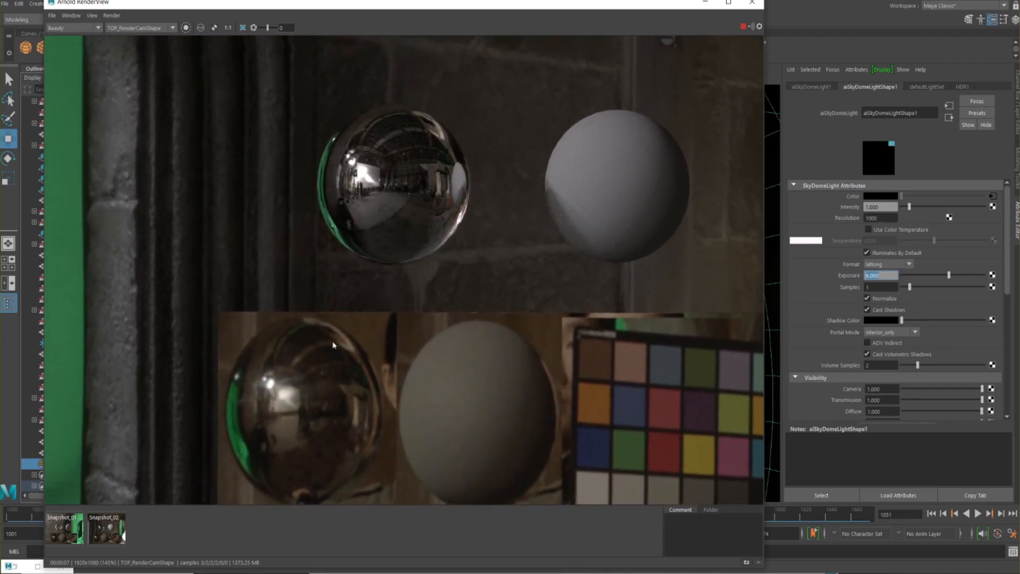
pyautogui.moveTo(354, 356); pyautogui.dragTo(279, 368, button='middle')
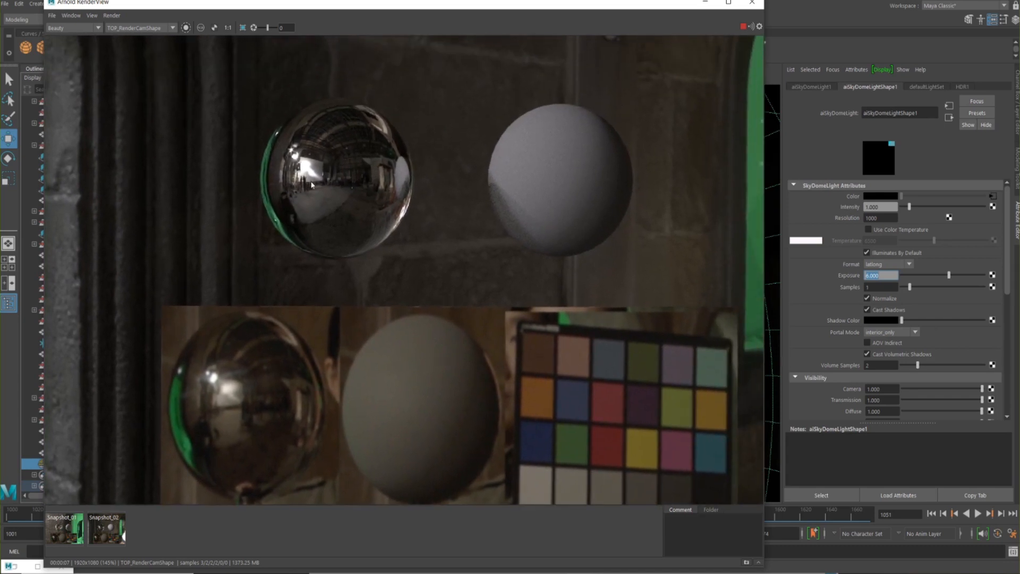
pyautogui.moveTo(308, 335); pyautogui.dragTo(328, 342, button='middle')
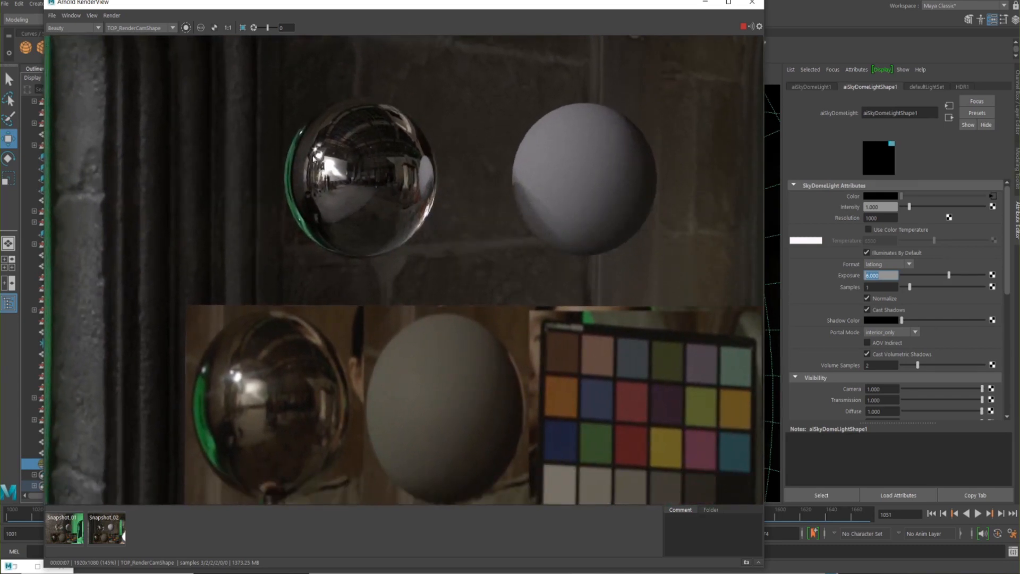
pyautogui.moveTo(401, 203); pyautogui.dragTo(397, 230, button='middle')
pyautogui.scroll(-2, 396, 228)
pyautogui.moveTo(310, 215); pyautogui.dragTo(301, 182, button='middle')
pyautogui.scroll(-1, 313, 188)
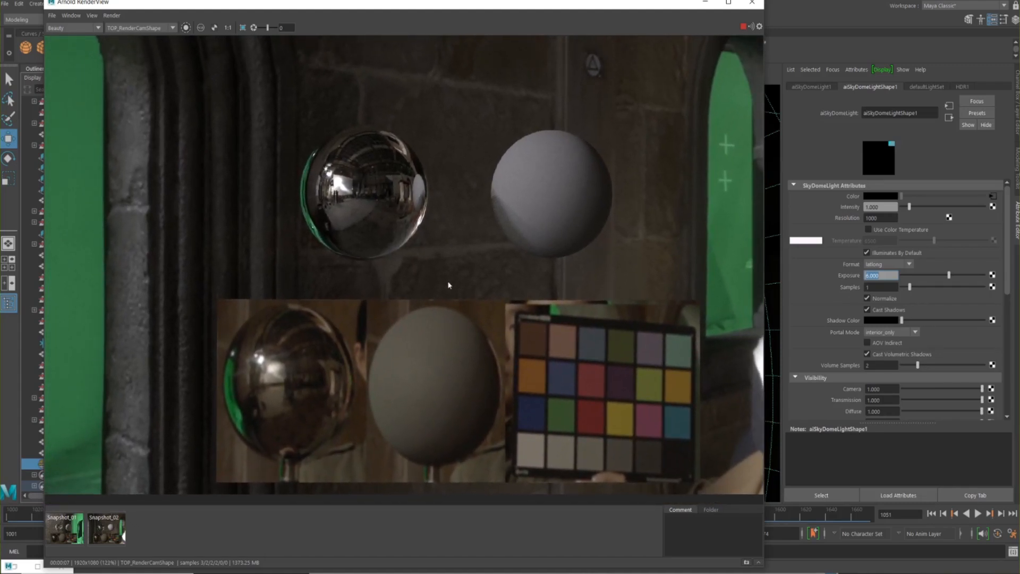
pyautogui.moveTo(359, 211); pyautogui.dragTo(360, 204, button='middle')
pyautogui.scroll(-1, 360, 204)
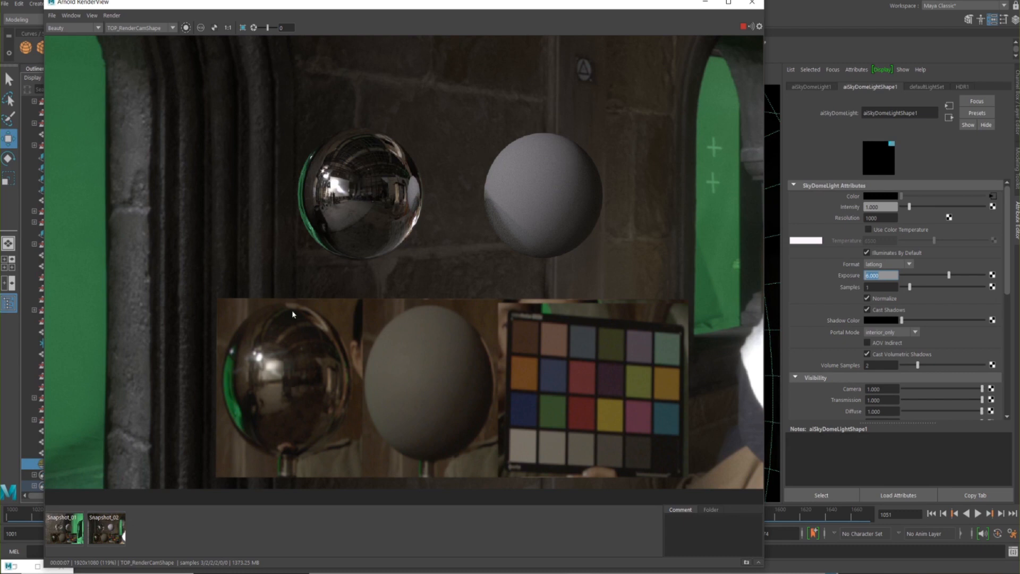
# Stop the Arnold live render, switch to Photoshop and brighten the HDRI strongly with an Exposure adjustment layer
pyautogui.click(743, 26)
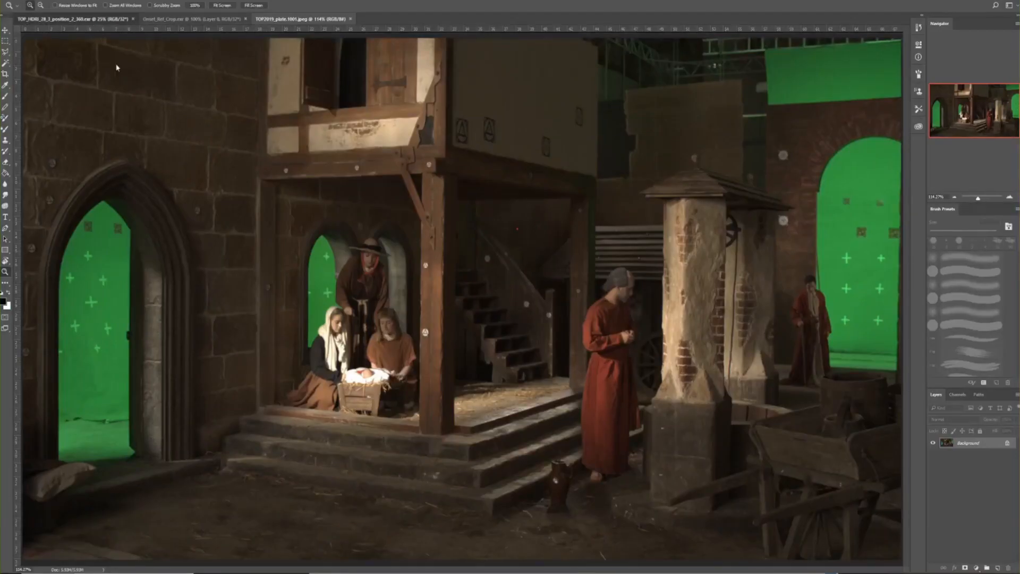
pyautogui.hotkey('ctrl', 'Tab')
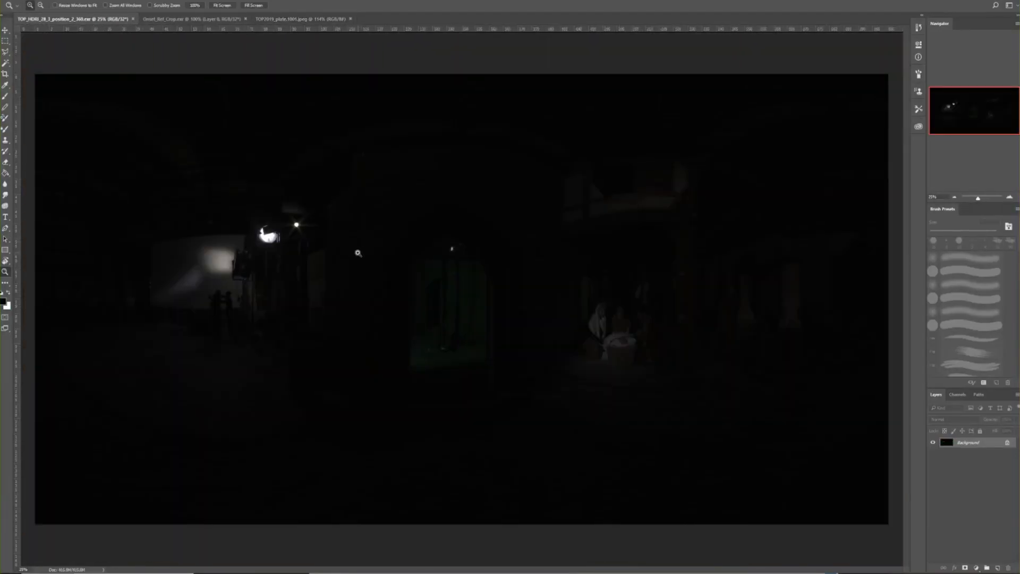
pyautogui.click(976, 568)
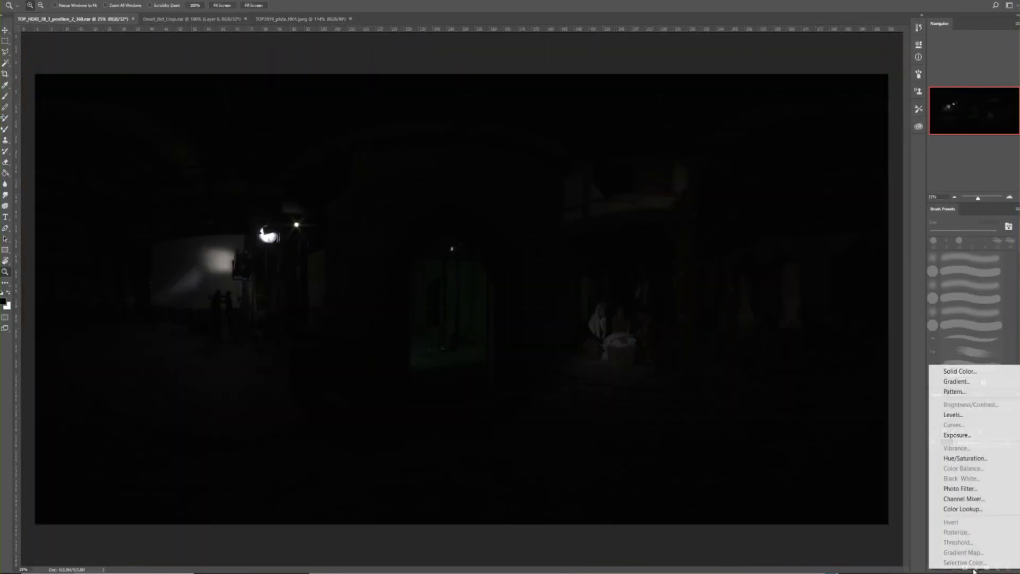
pyautogui.click(956, 435)
pyautogui.moveTo(863, 89); pyautogui.dragTo(888, 90)
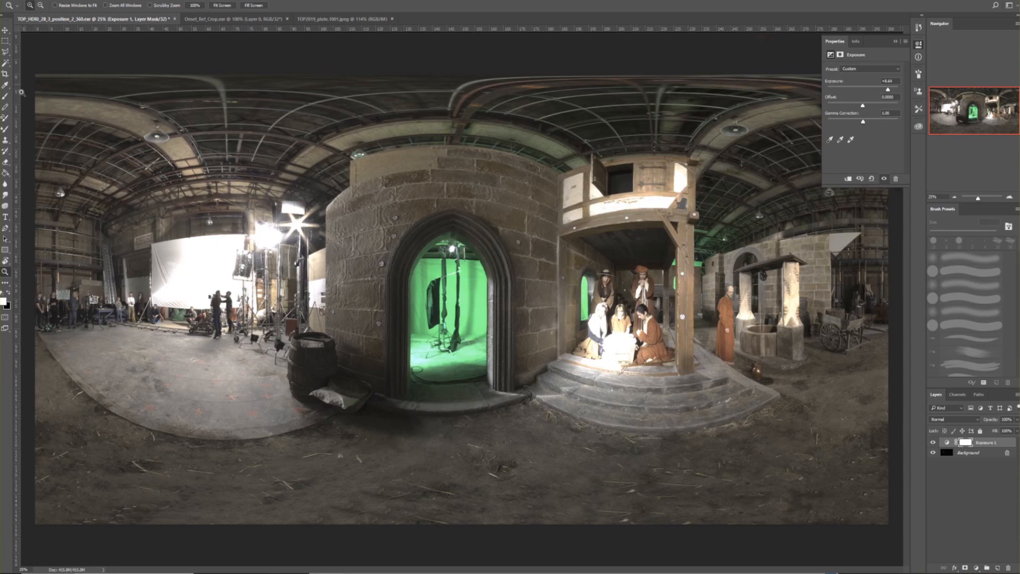
pyautogui.moveTo(26, 72); pyautogui.dragTo(30, 75)
pyautogui.click(224, 5)
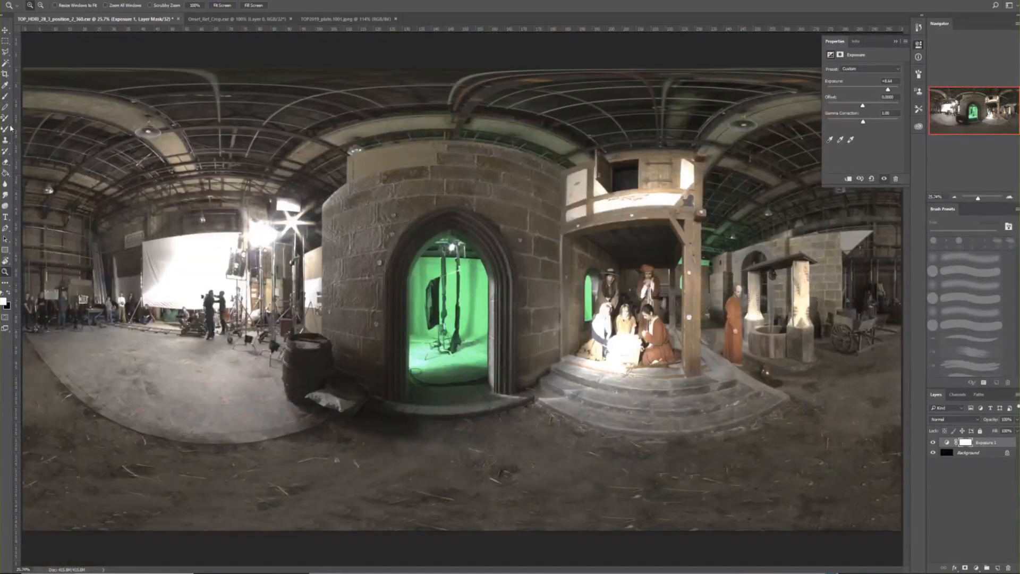
# Switch to Nuke to view the set plate and dismiss the Frame Server dialog without killing its processes
pyautogui.click(5, 96)
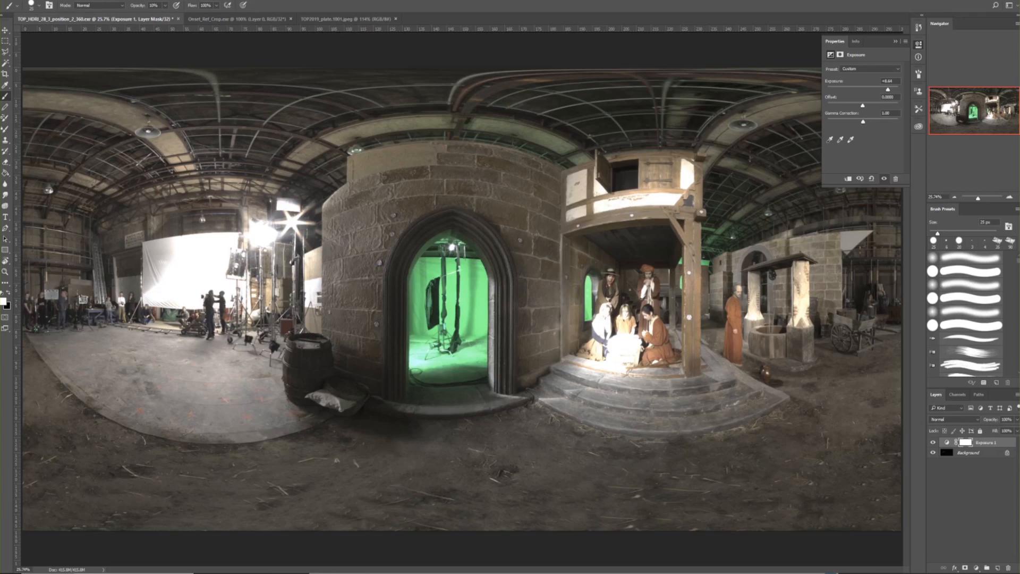
pyautogui.click(710, 537)
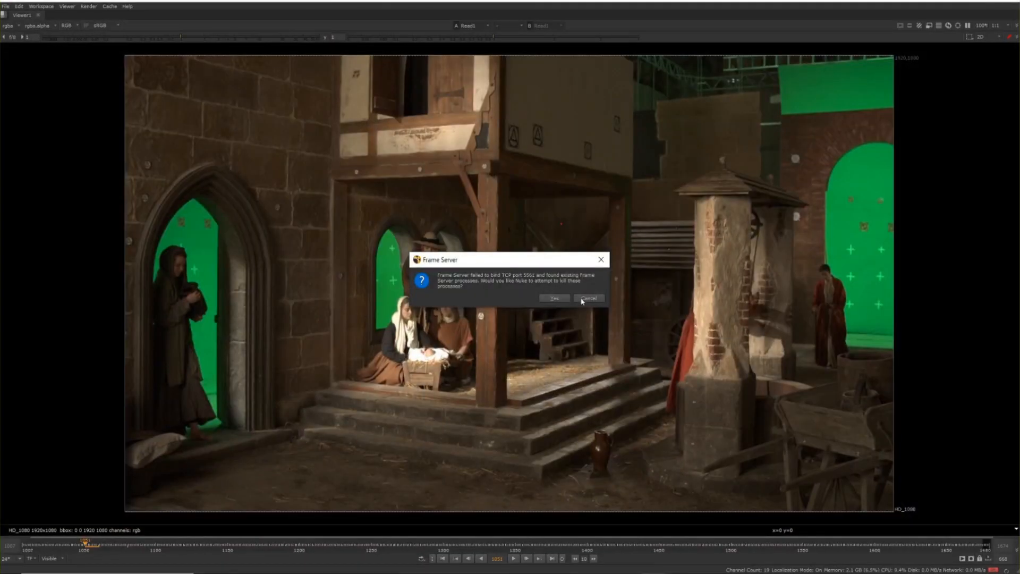
pyautogui.click(585, 299)
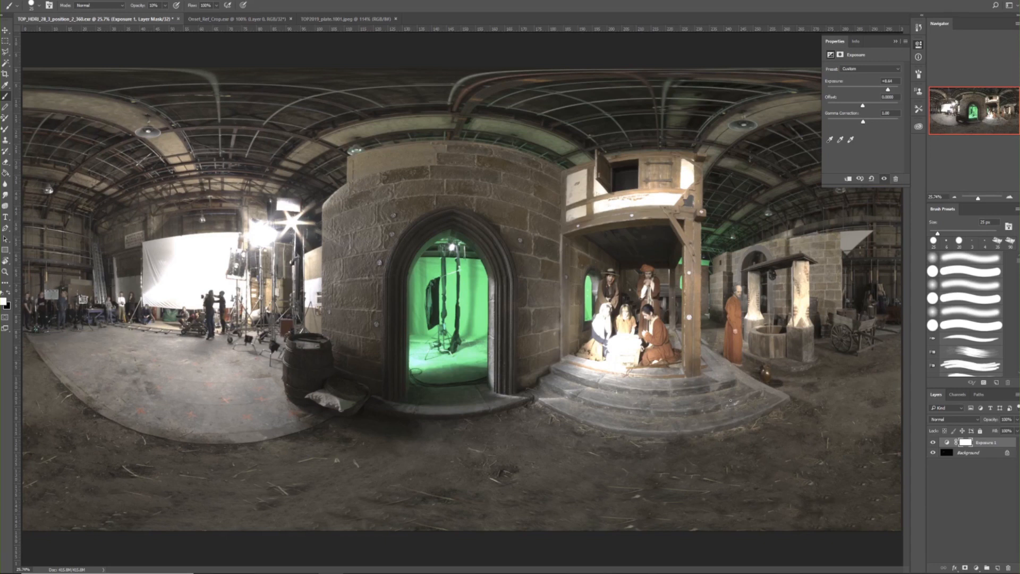
# Add a Levels adjustment layer above the HDRI's exposure layer and darken its midtones
pyautogui.click(976, 568)
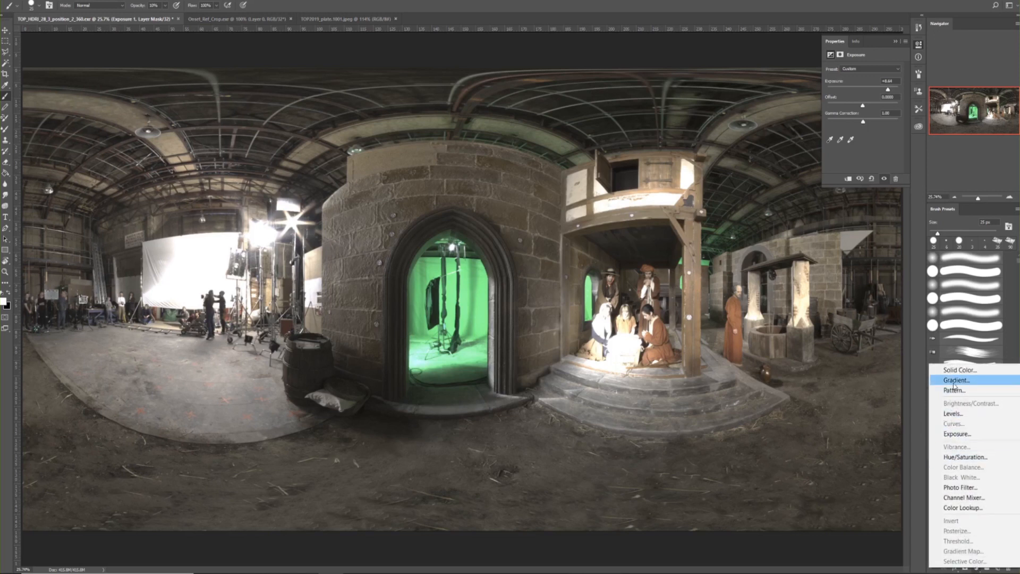
pyautogui.click(952, 414)
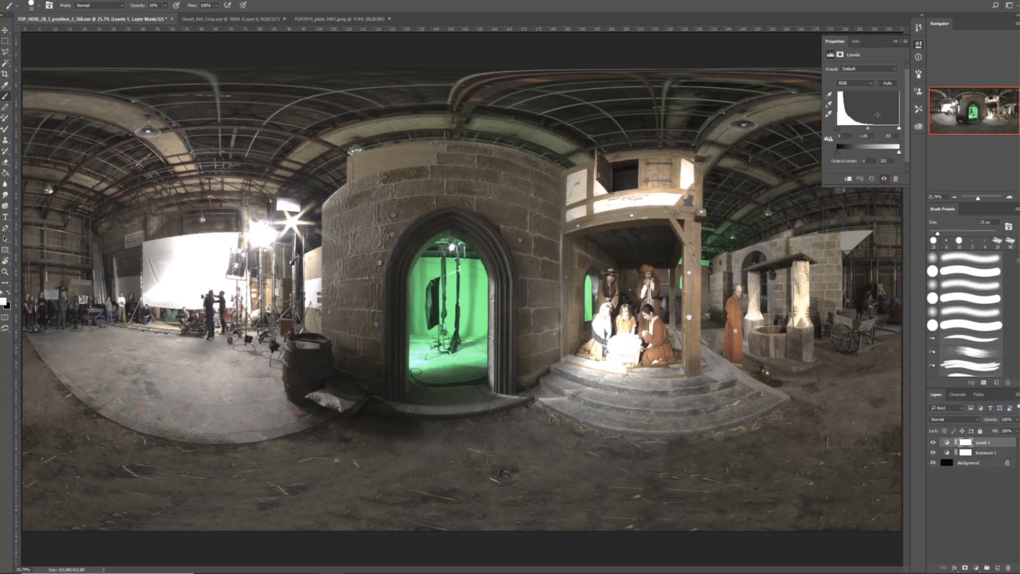
pyautogui.moveTo(868, 129); pyautogui.dragTo(879, 133)
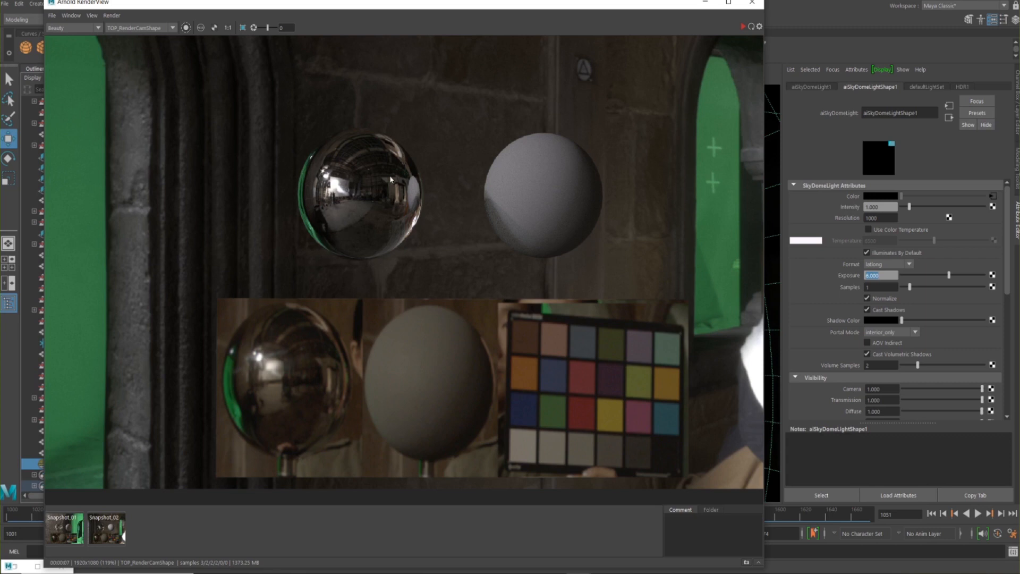
# Back in Maya, minimize the Arnold RenderView, open the Hypershade and make its window smaller over the viewport
pyautogui.click(705, 2)
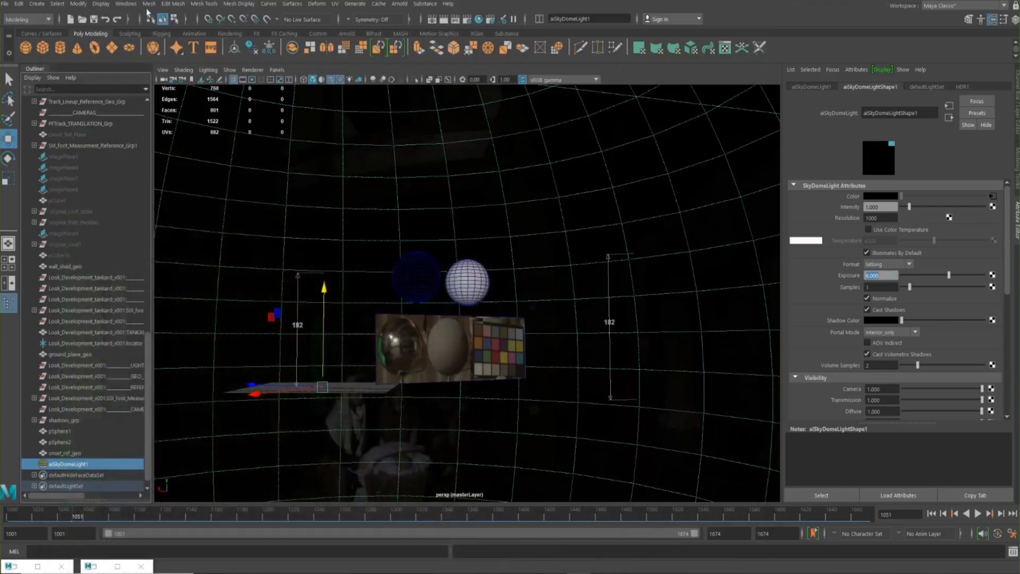
pyautogui.click(126, 4)
pyautogui.moveTo(159, 74)
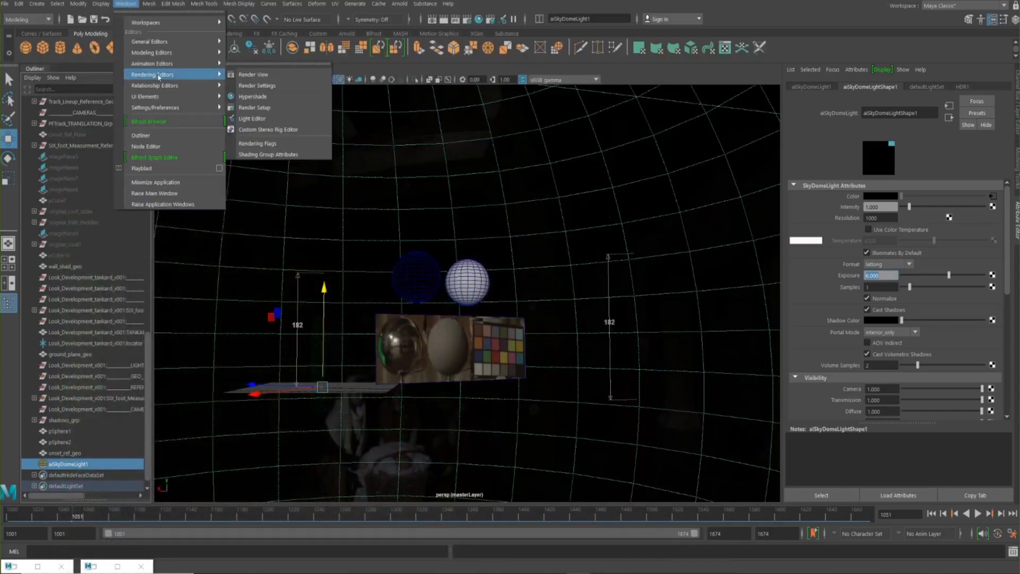
pyautogui.click(254, 96)
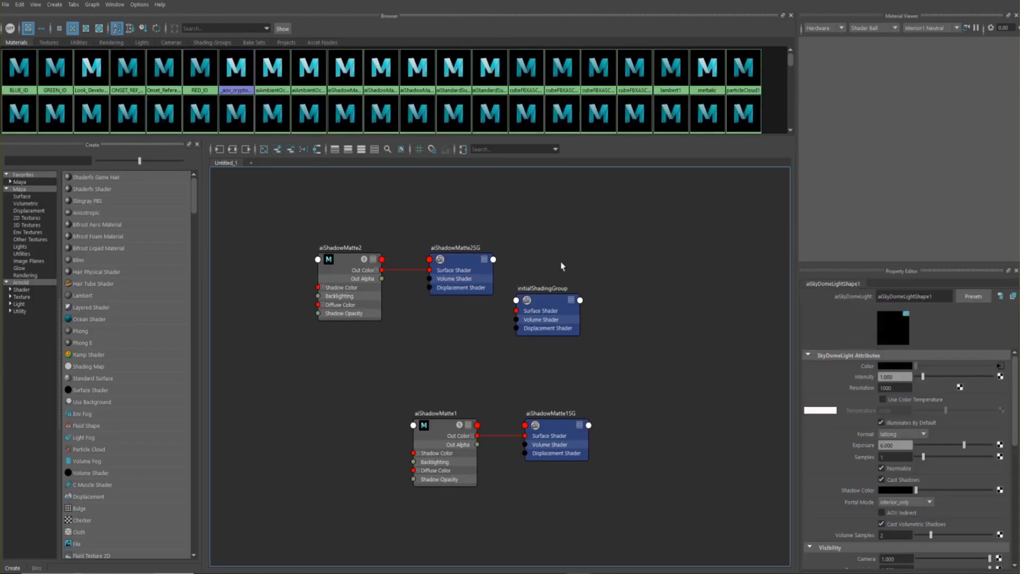
pyautogui.moveTo(581, 0); pyautogui.dragTo(492, 60)
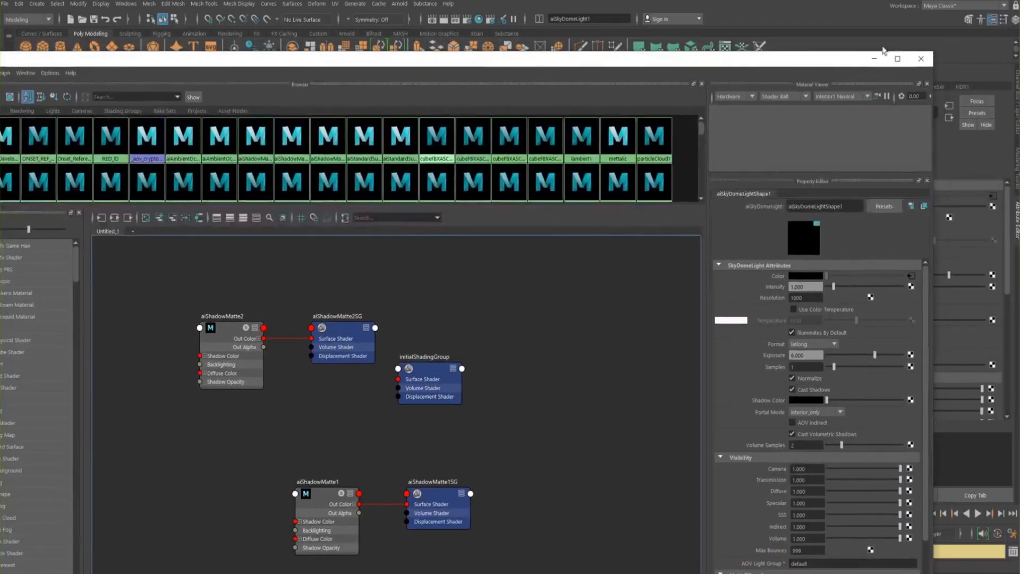
pyautogui.moveTo(935, 52); pyautogui.dragTo(672, 296)
pyautogui.moveTo(518, 304); pyautogui.dragTo(675, 85)
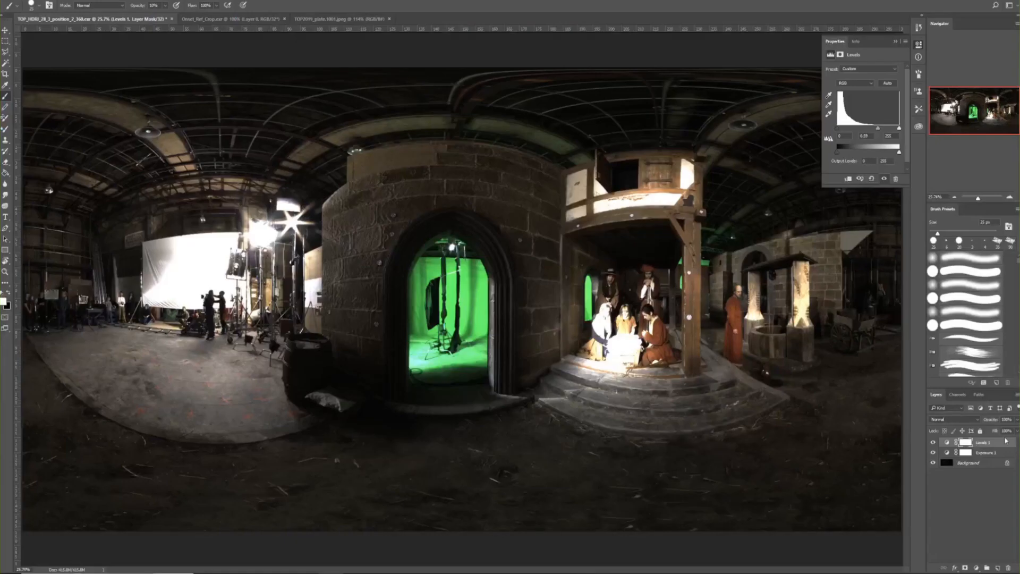
# Hide the HDRI's Levels and Exposure adjustment layers, collapse the layer properties and switch to the on-set reference crop
pyautogui.moveTo(933, 442); pyautogui.dragTo(933, 452)
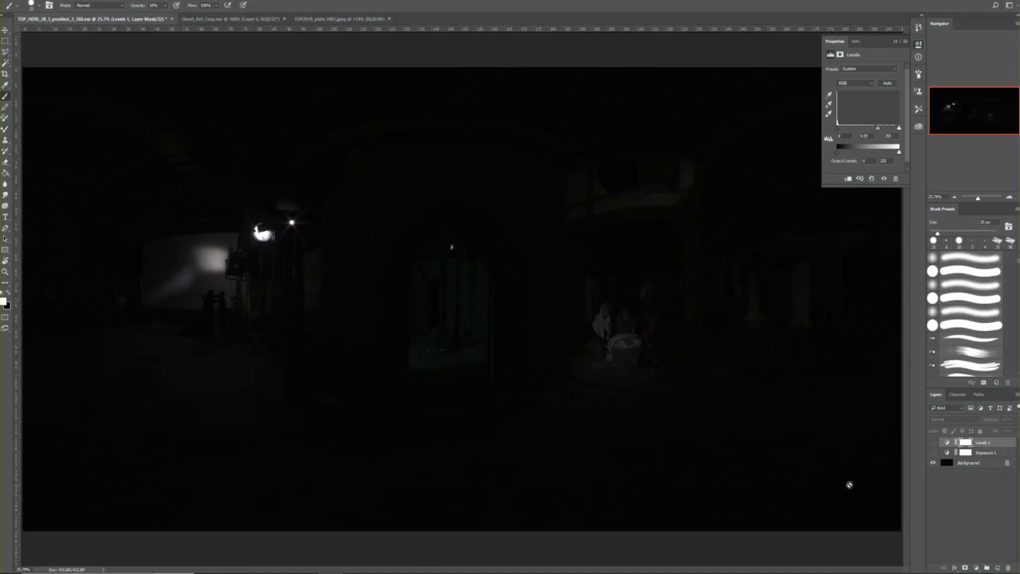
pyautogui.click(918, 45)
pyautogui.click(202, 19)
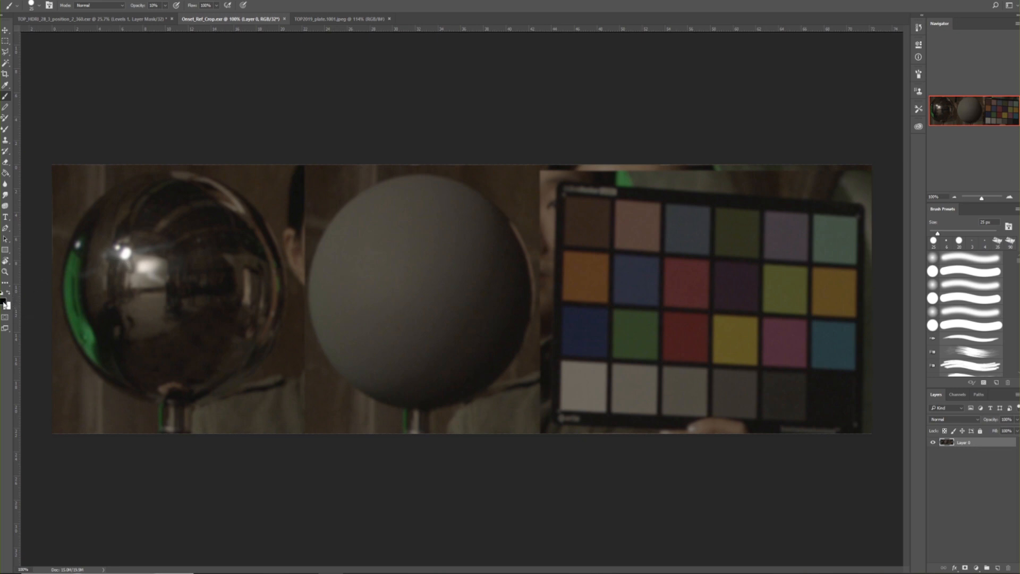
# Sample the foreground colour from the chrome ball's bright highlights and the colour chart's white patch to compare their values
pyautogui.click(4, 302)
pyautogui.click(127, 251)
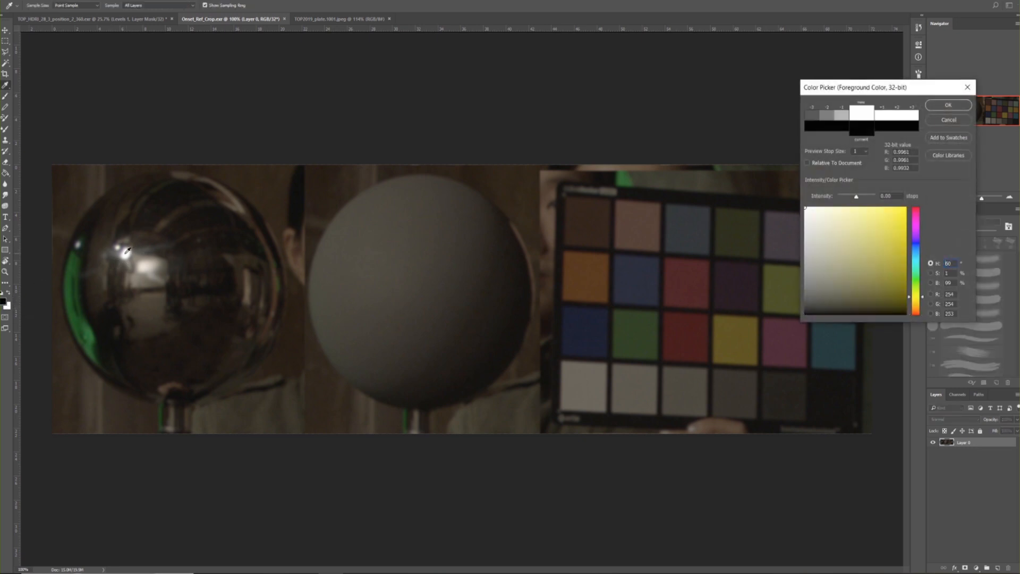
pyautogui.click(148, 261)
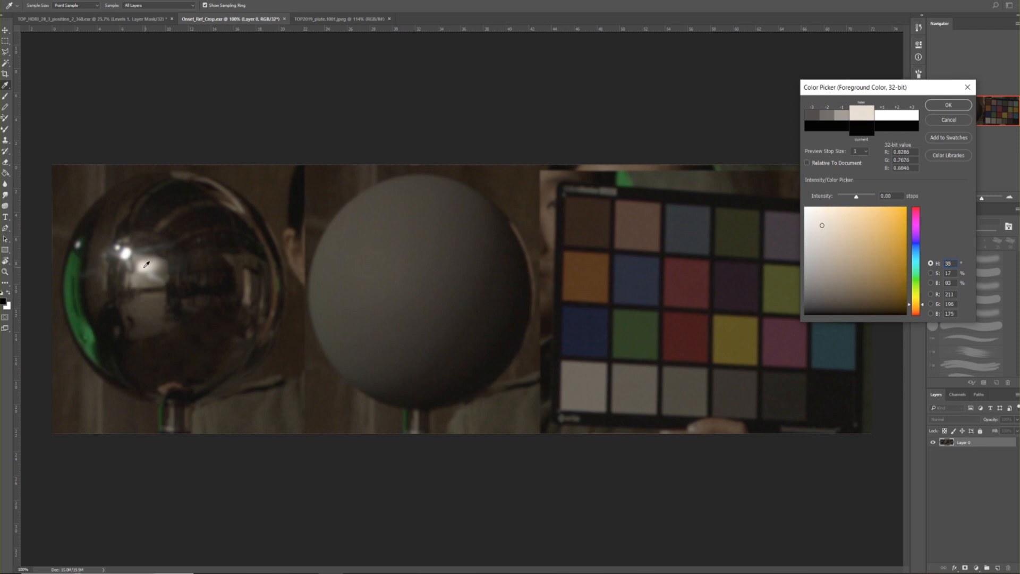
pyautogui.click(128, 252)
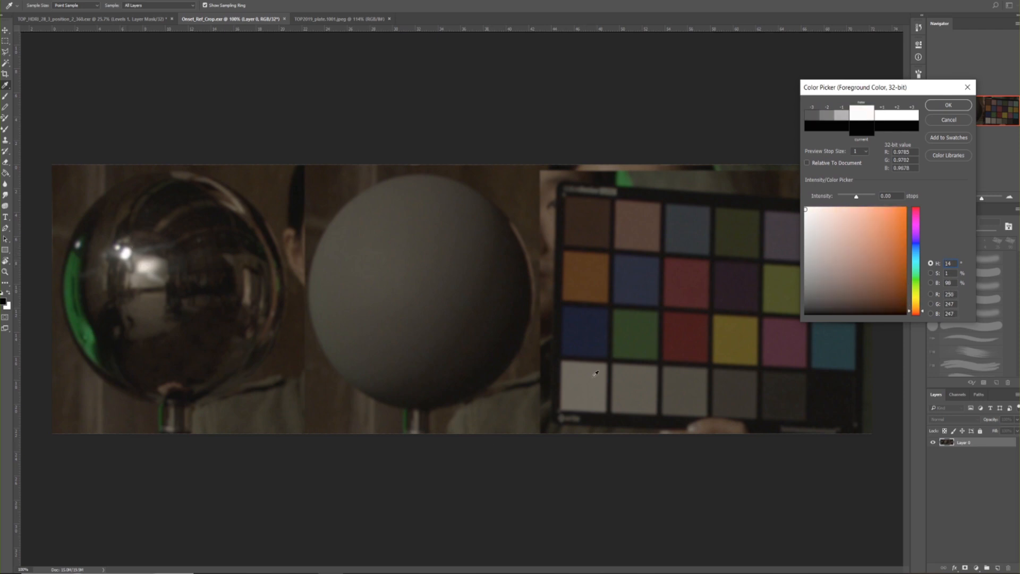
pyautogui.click(576, 377)
pyautogui.click(577, 379)
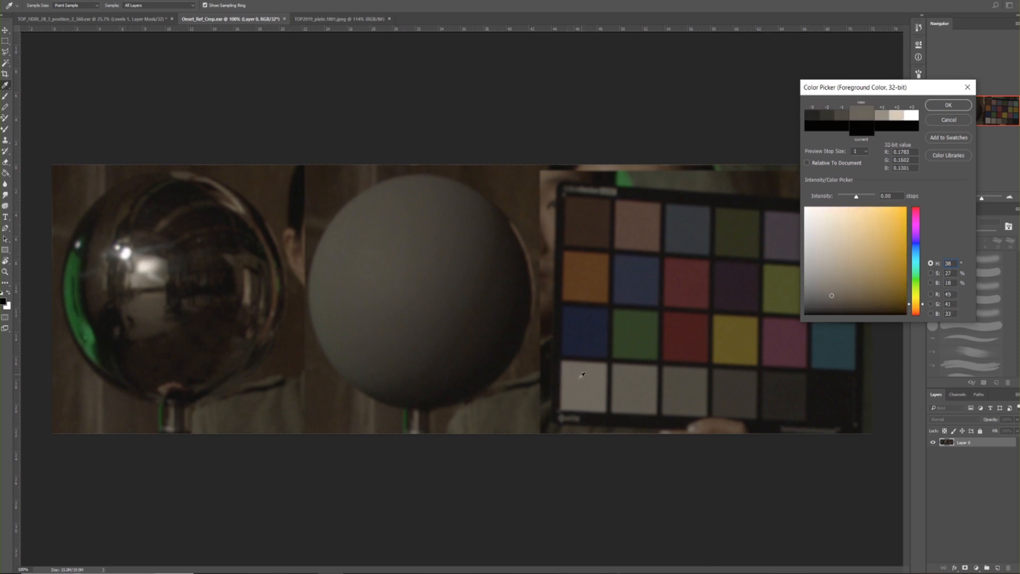
pyautogui.click(582, 377)
# Switch to Maya and restore the minimized Render Setup and Arnold RenderView windows for viewing
pyautogui.click(665, 538)
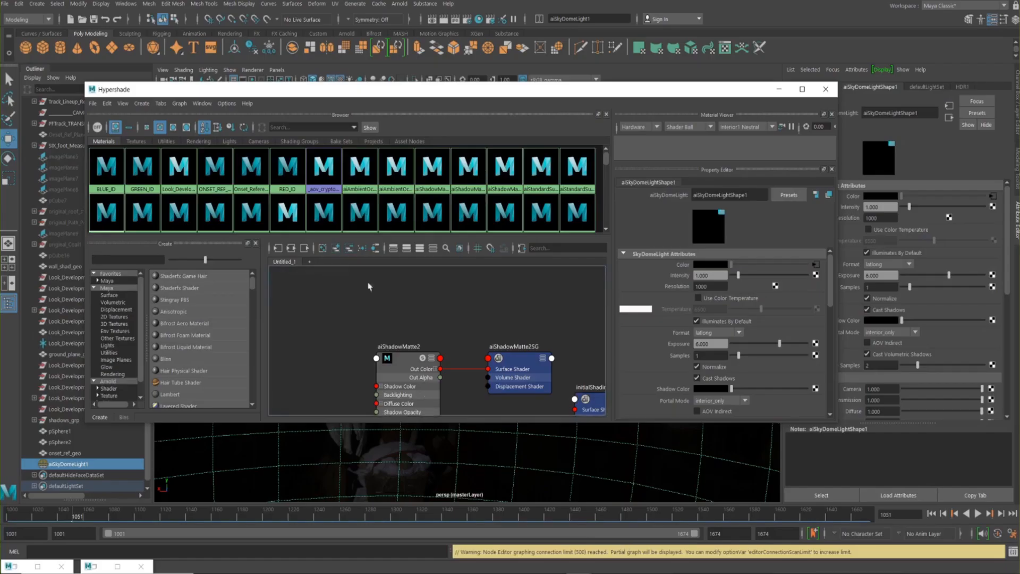
pyautogui.click(28, 567)
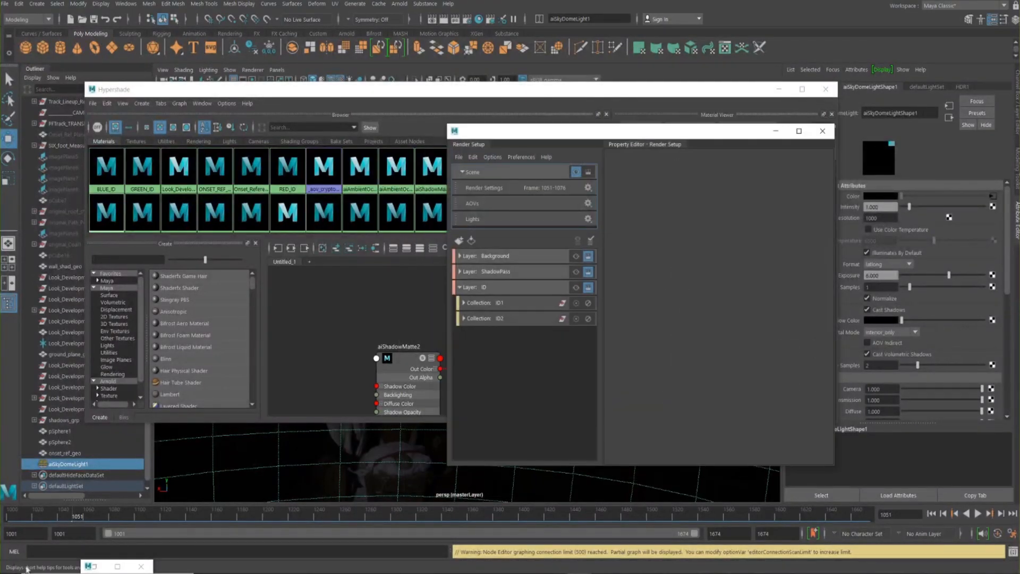
pyautogui.click(95, 568)
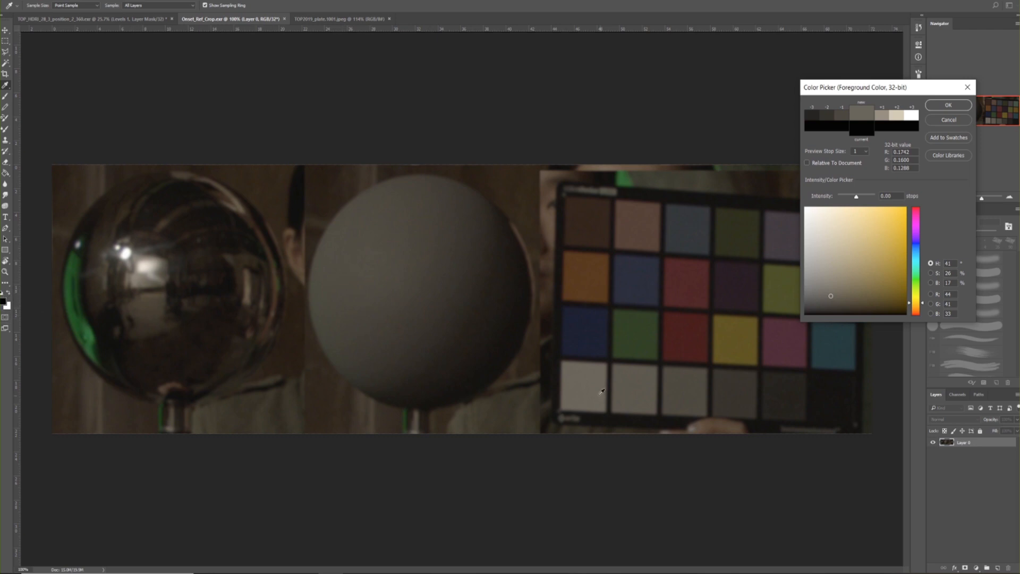
# Back in Photoshop, set the foreground colour from the colour chart's white patch and return to the HDRI document
pyautogui.click(588, 376)
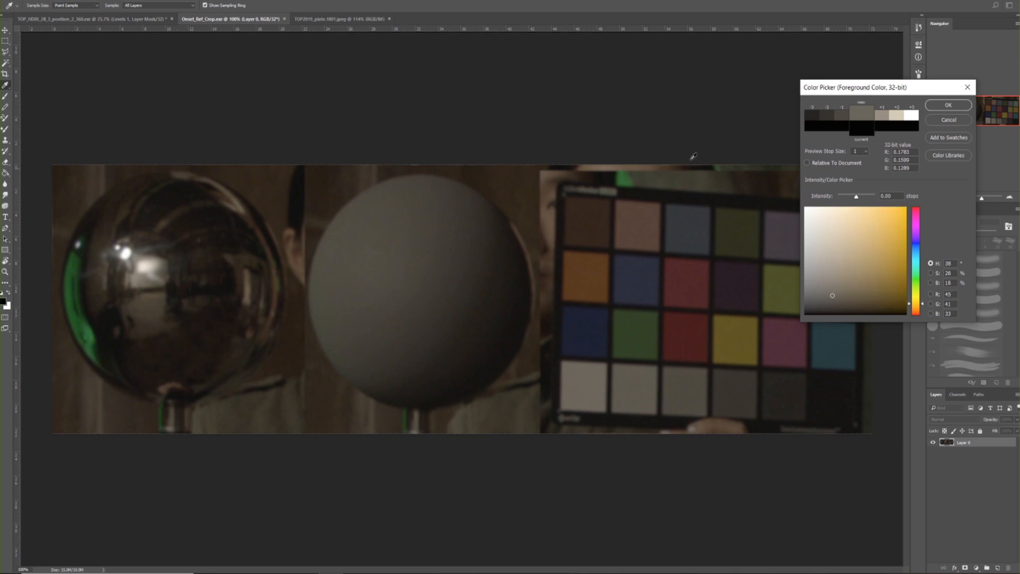
pyautogui.click(949, 105)
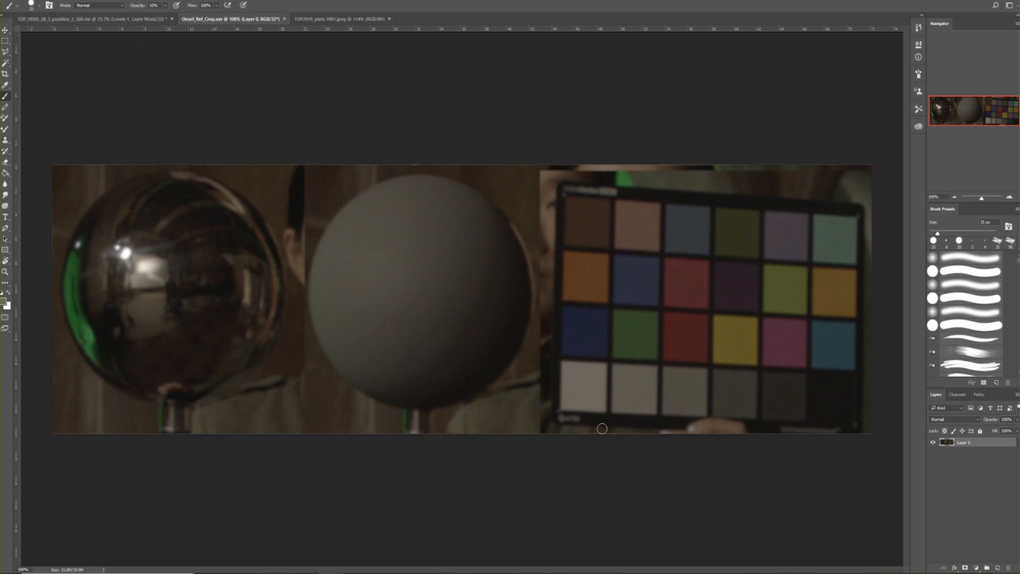
pyautogui.click(117, 19)
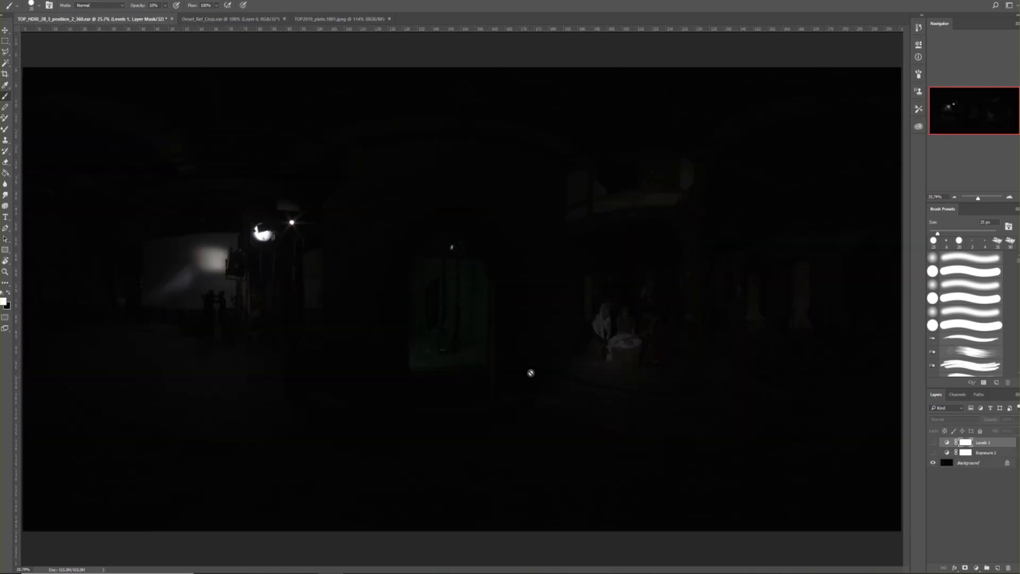
# Show the Exposure layer again and add a Solid Color fill layer on top using the sampled white-patch colour
pyautogui.click(933, 452)
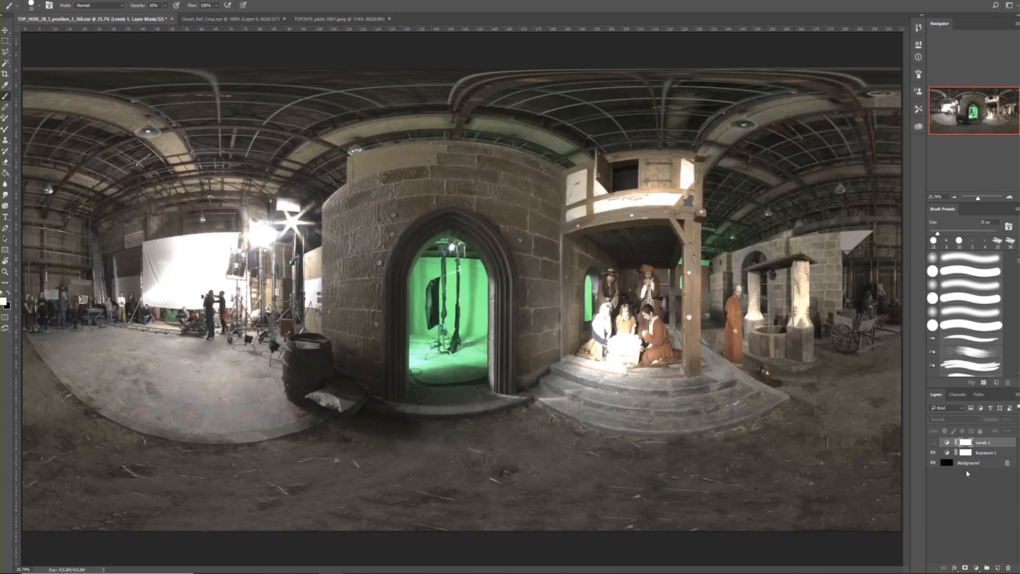
pyautogui.click(977, 569)
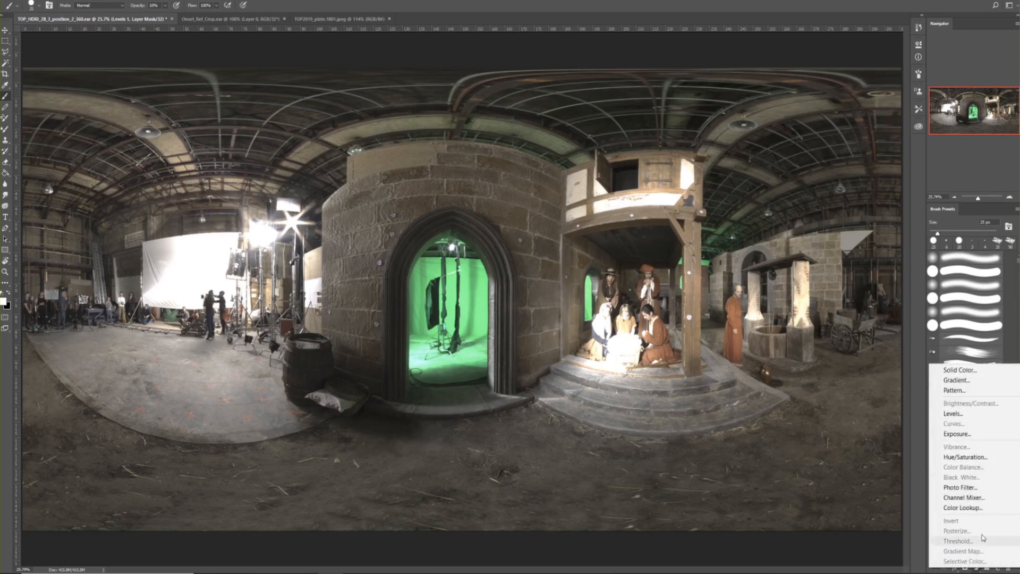
pyautogui.click(951, 371)
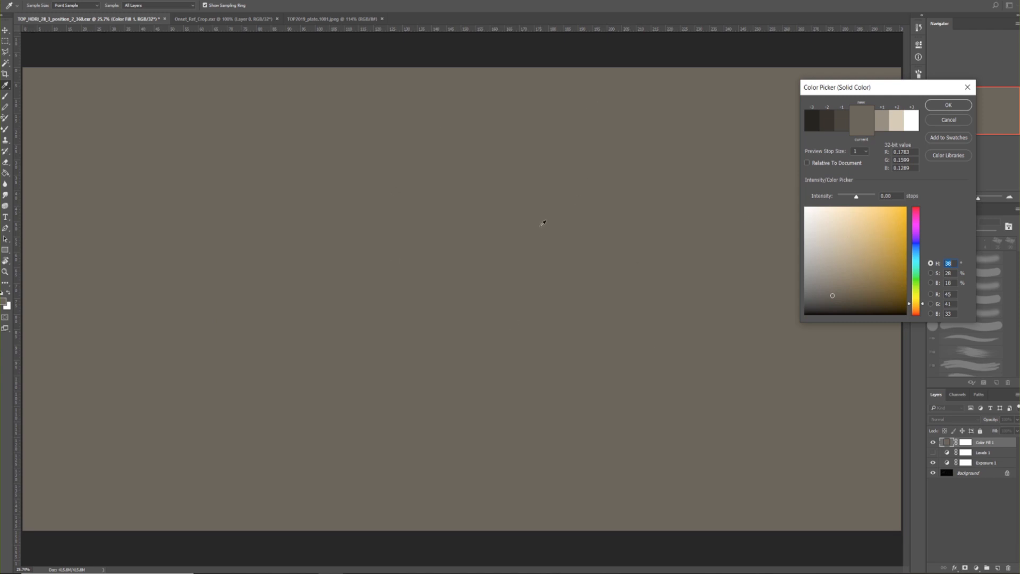
pyautogui.moveTo(816, 93); pyautogui.dragTo(657, 130)
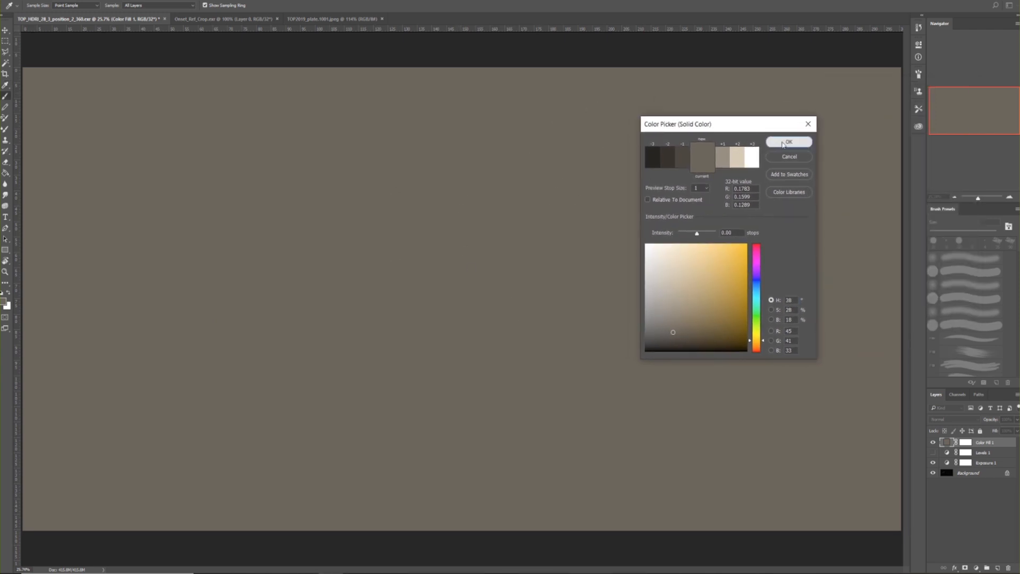
pyautogui.click(779, 144)
pyautogui.press('b')
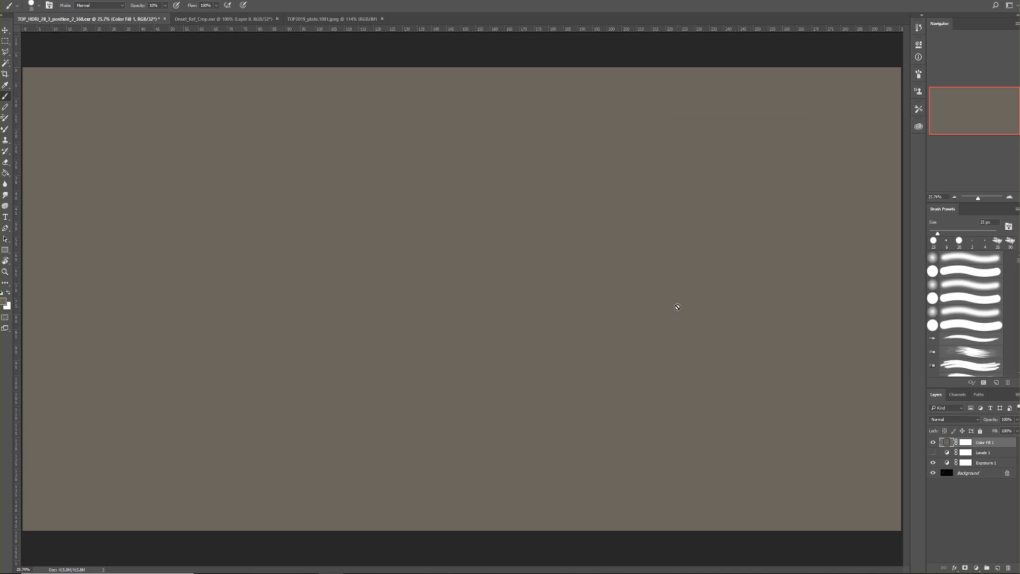
# Set the colour fill layer's blend mode to Multiply and check the HDRI with the layer off and on
pyautogui.click(939, 420)
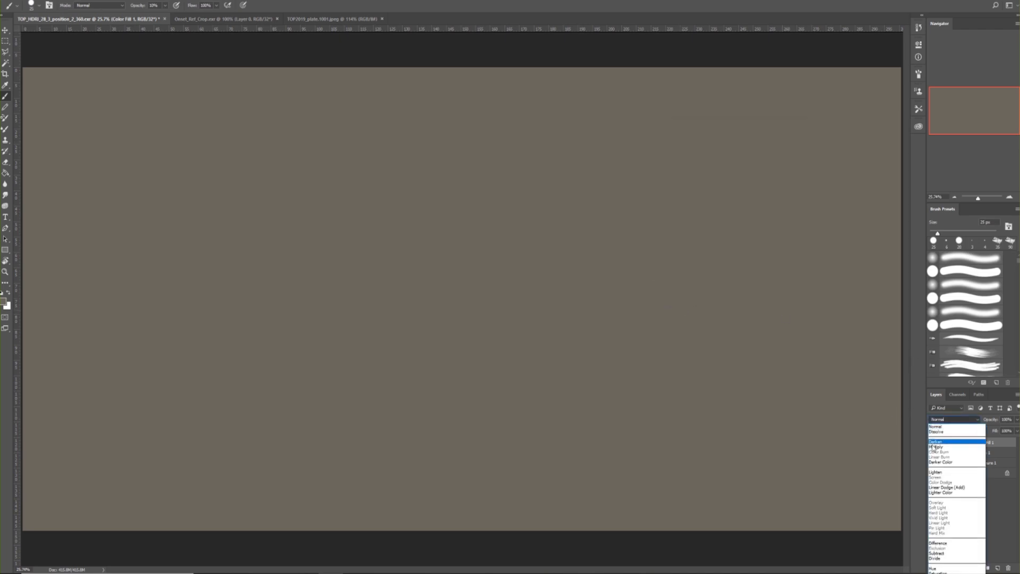
pyautogui.click(944, 448)
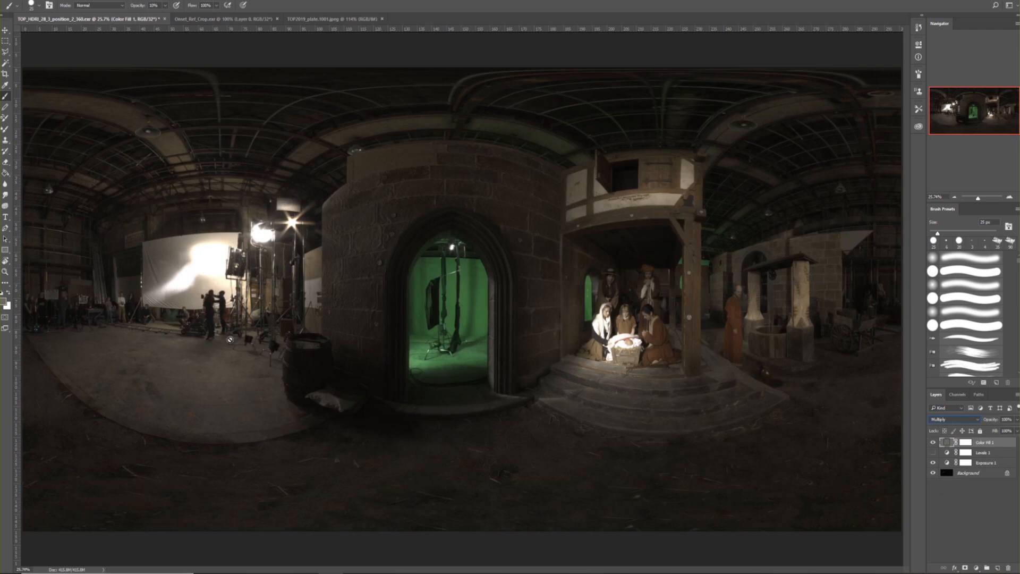
pyautogui.click(933, 442)
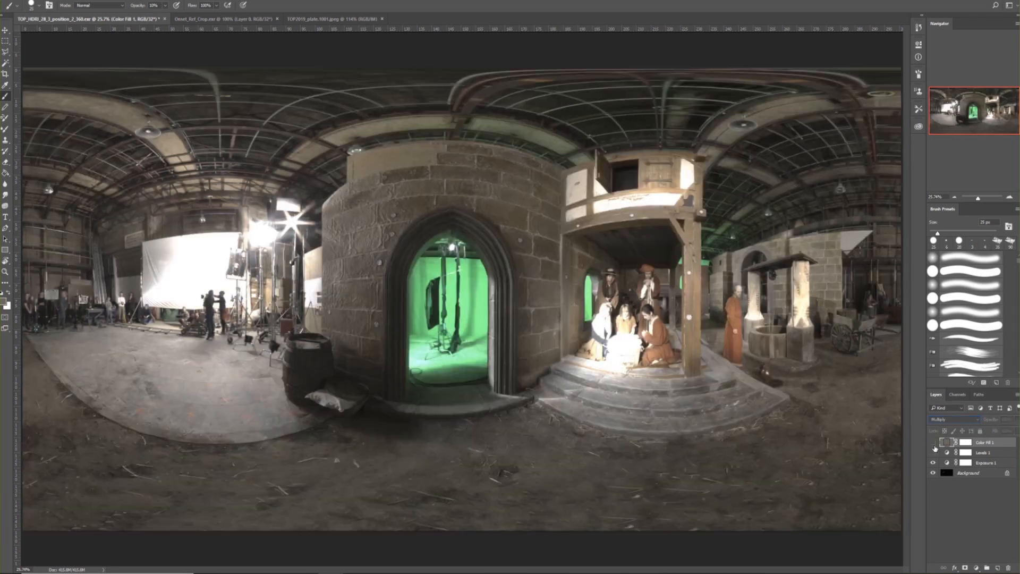
pyautogui.click(934, 444)
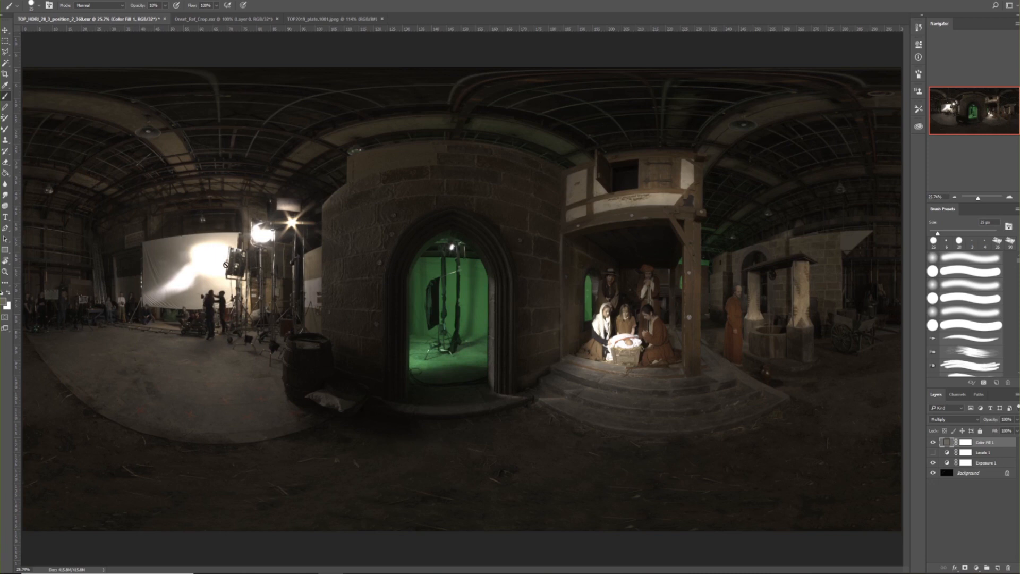
# Compare the HDRI's stage lights and white screen up close with the multiplied colour fill off and on
pyautogui.click(932, 443)
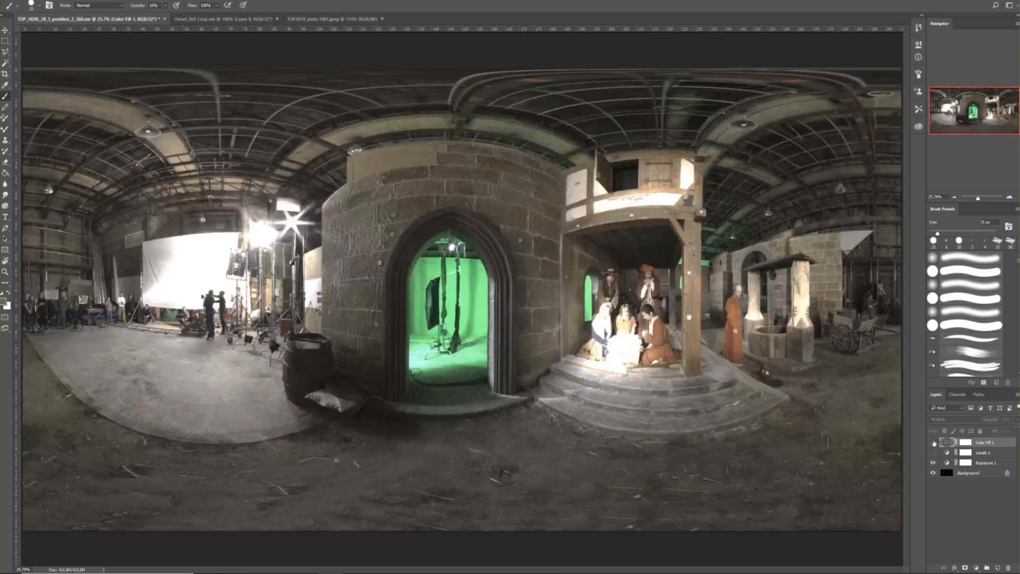
pyautogui.hotkey('ctrl', '+')
pyautogui.moveTo(165, 235); pyautogui.dragTo(420, 276)
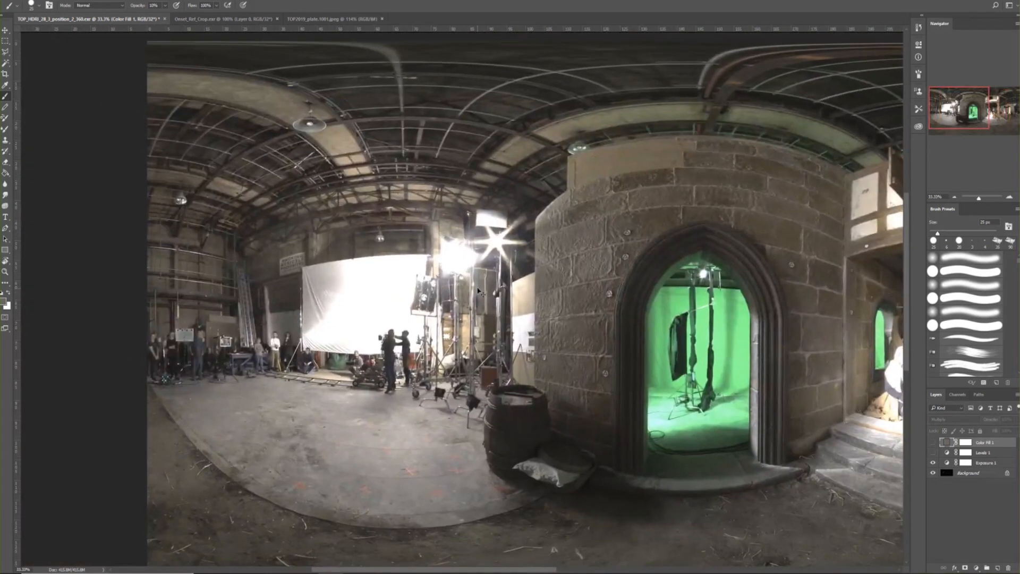
pyautogui.hotkey('ctrl', '+')
pyautogui.click(934, 442)
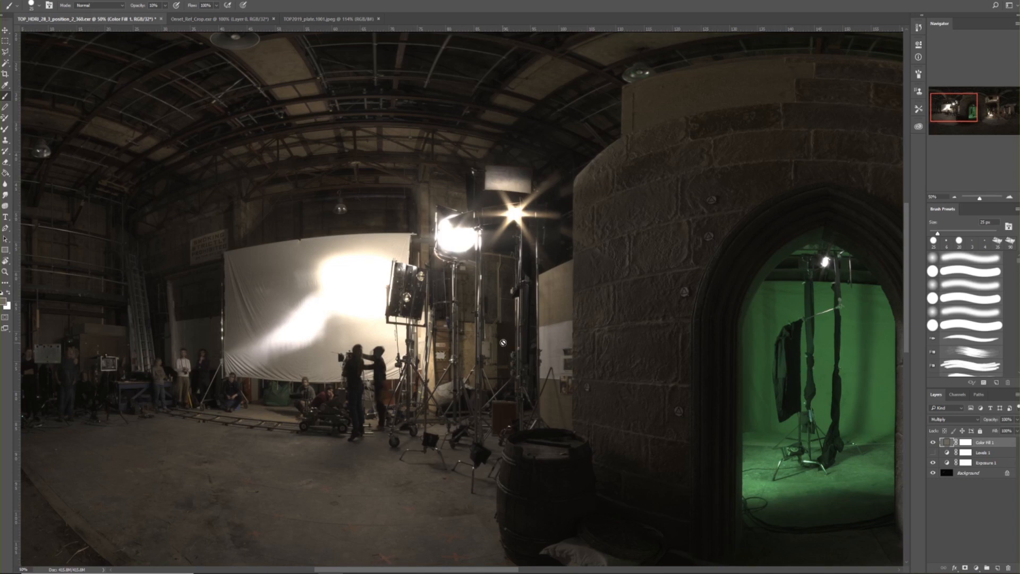
pyautogui.hotkey('ctrl', '-')
pyautogui.hotkey('ctrl', '-')
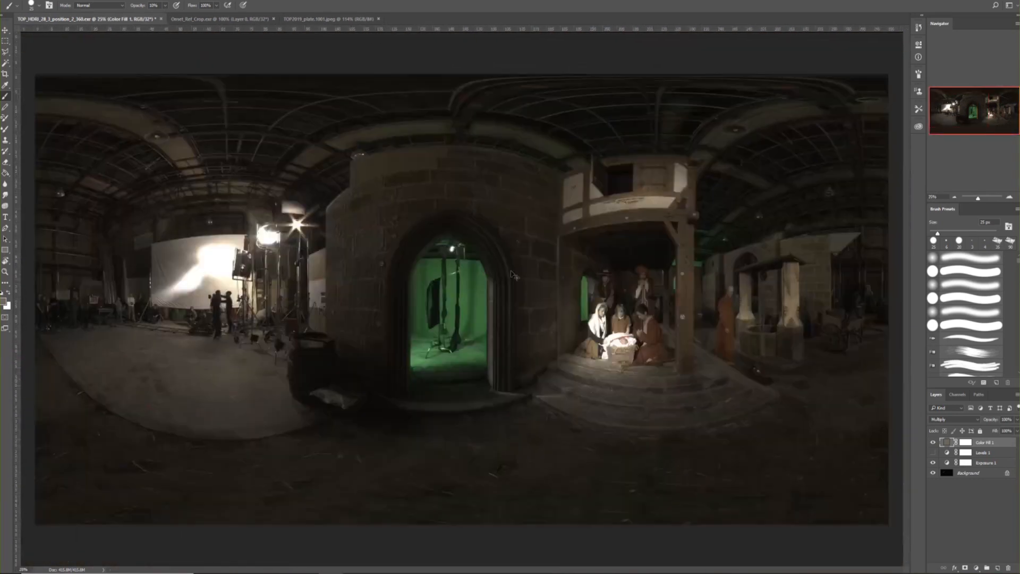
# Compare the whole HDRI with the Exposure, Levels and colour fill layers toggled, keeping only Exposure and the fill visible
pyautogui.click(934, 463)
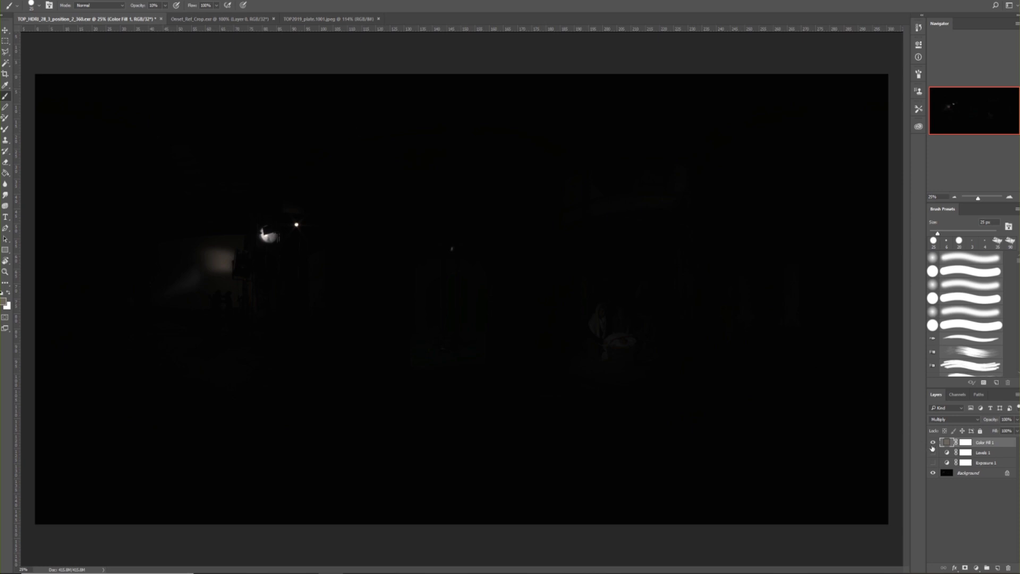
pyautogui.click(934, 462)
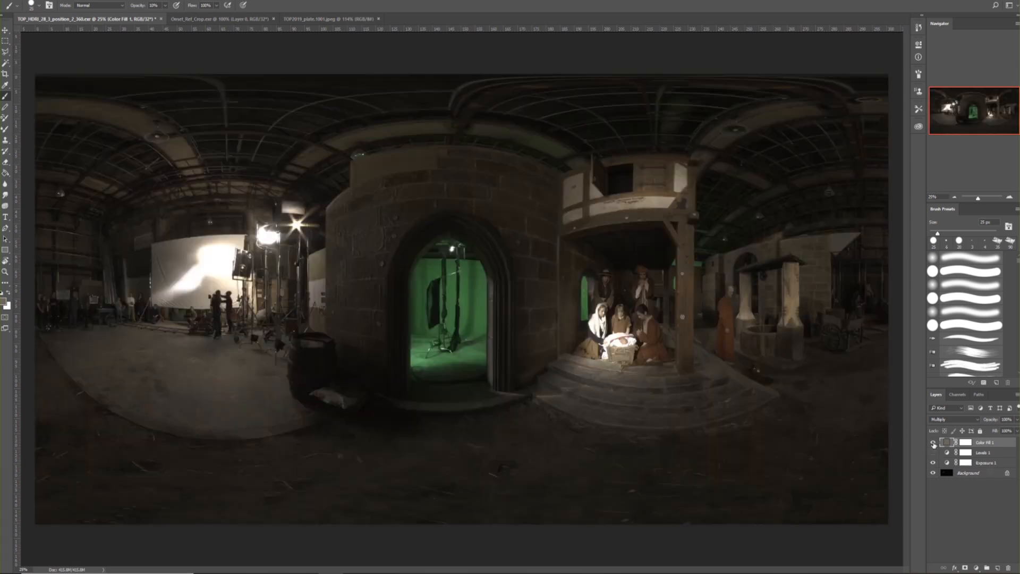
pyautogui.click(933, 453)
pyautogui.click(934, 452)
pyautogui.click(933, 442)
pyautogui.hotkey('ctrl', '+')
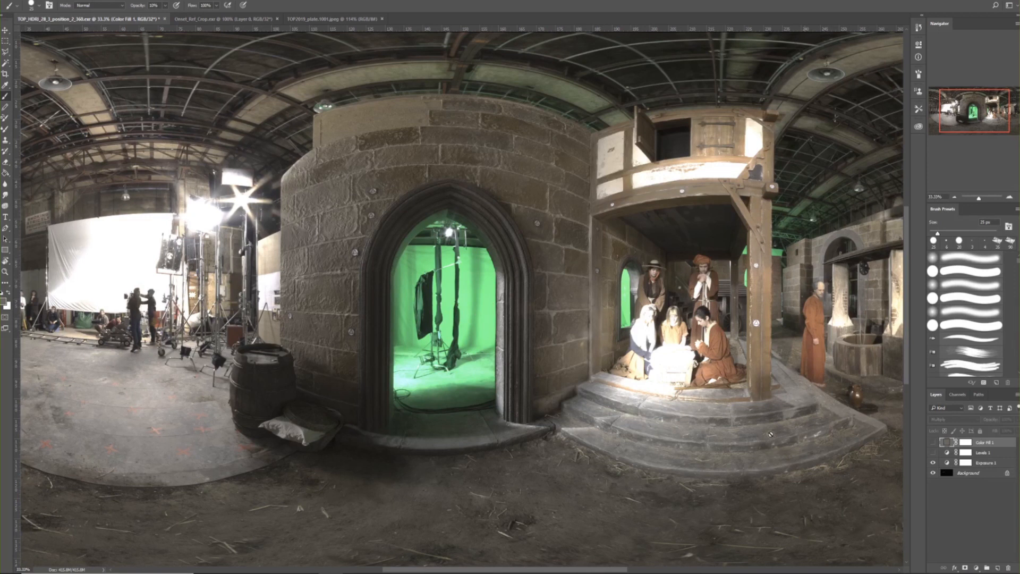
pyautogui.click(934, 442)
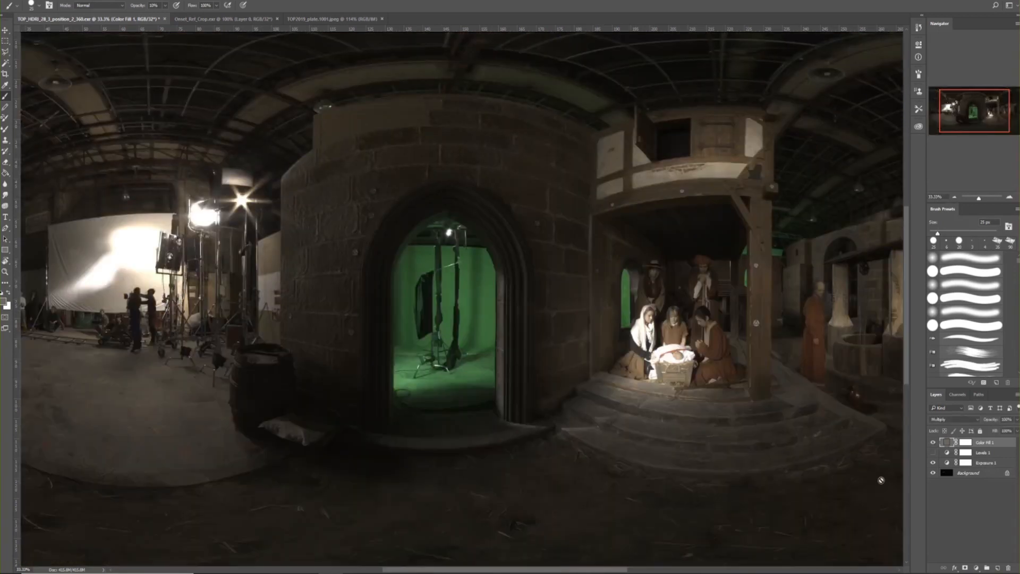
pyautogui.hotkey('ctrl', '-')
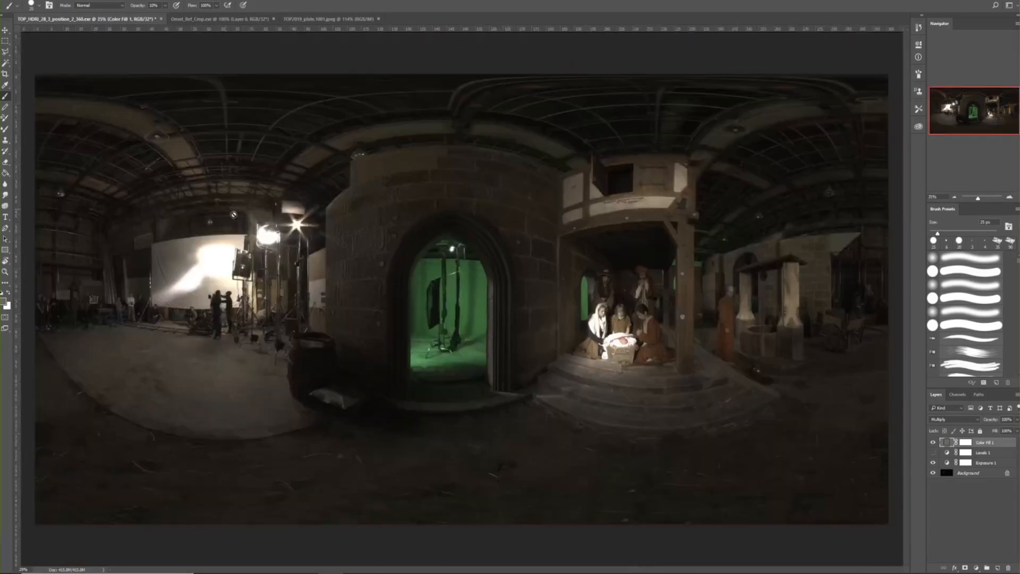
# Hide the Exposure layer and begin saving the colour-corrected HDRI under a new name as a 32-bit EXR
pyautogui.click(5, 30)
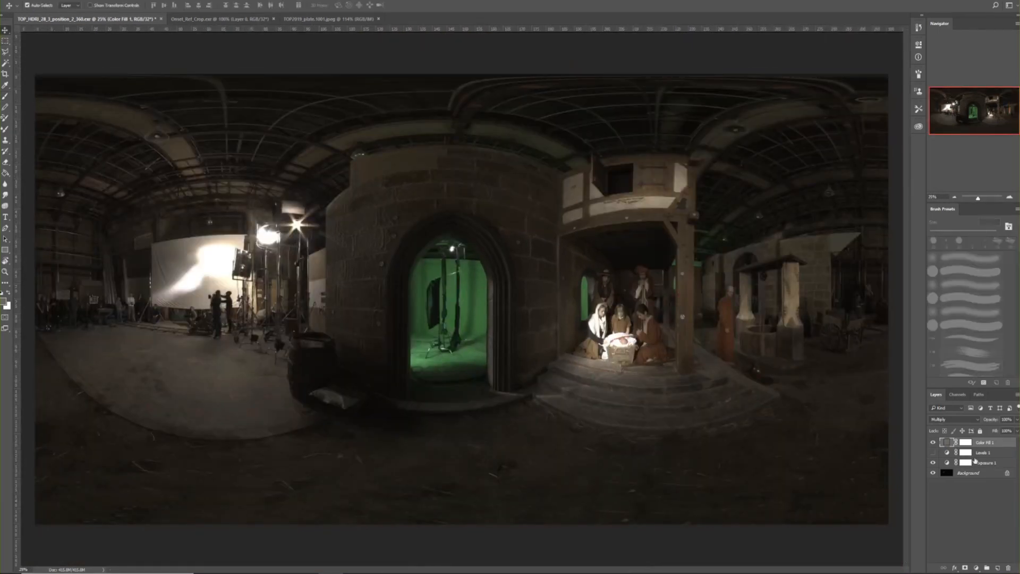
pyautogui.click(934, 462)
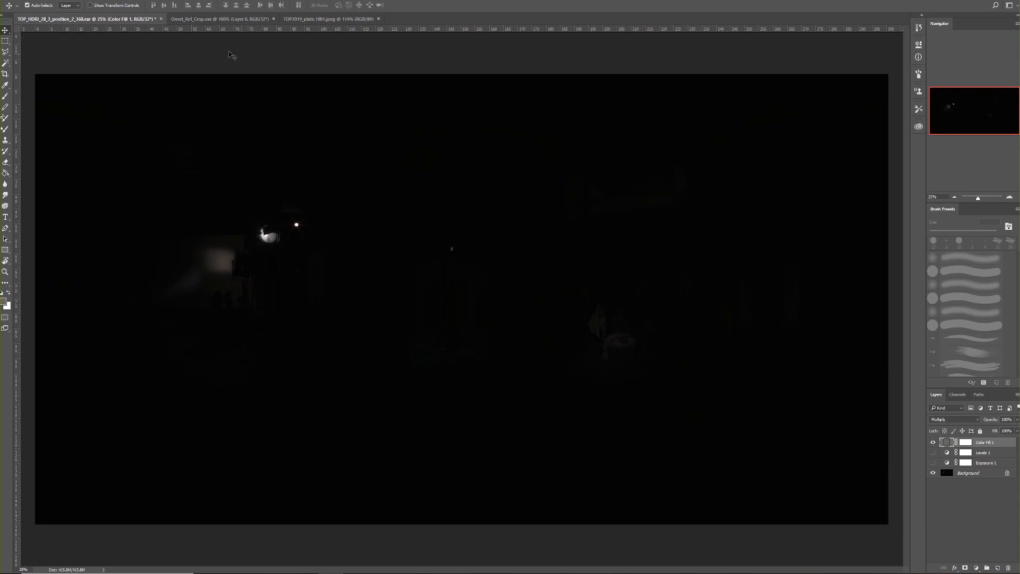
pyautogui.click(23, 1)
pyautogui.click(93, 113)
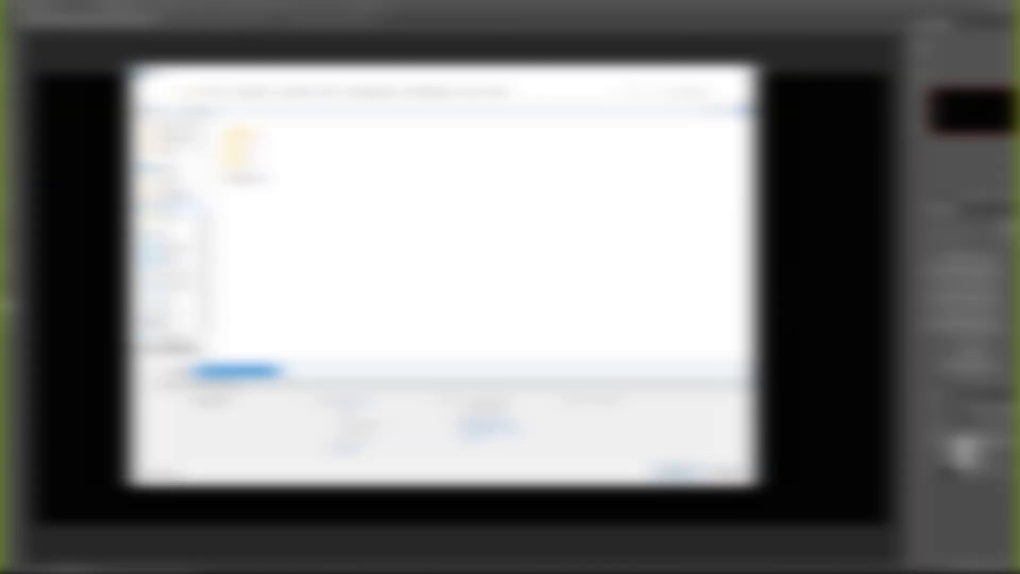
pyautogui.click(467, 385)
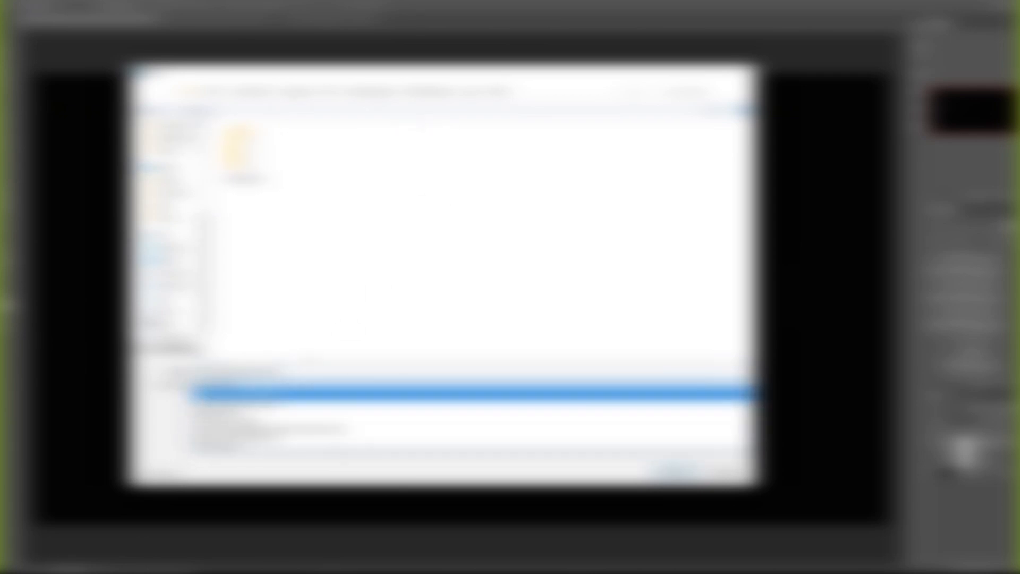
pyautogui.click(340, 393)
pyautogui.click(340, 385)
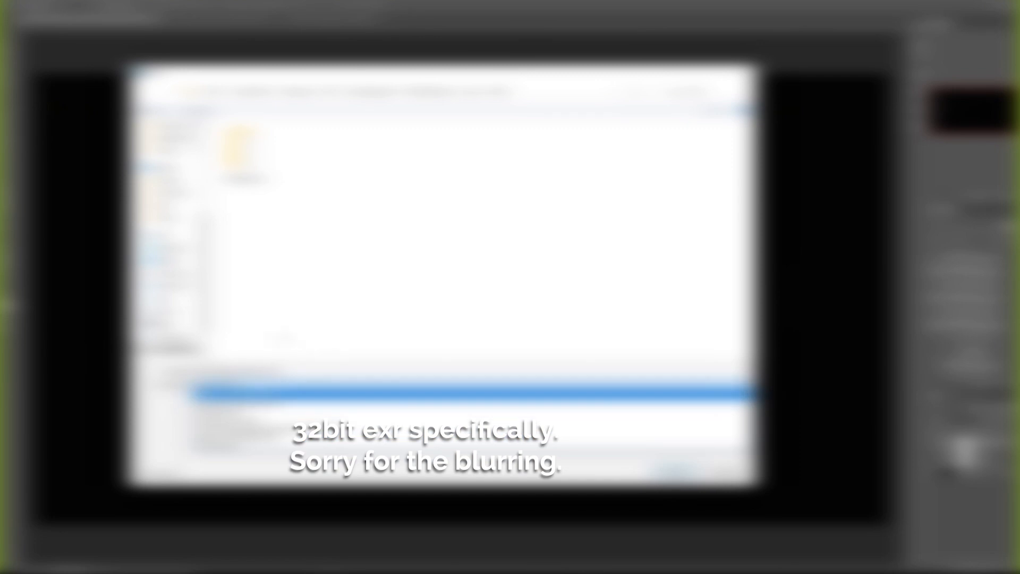
pyautogui.click(271, 412)
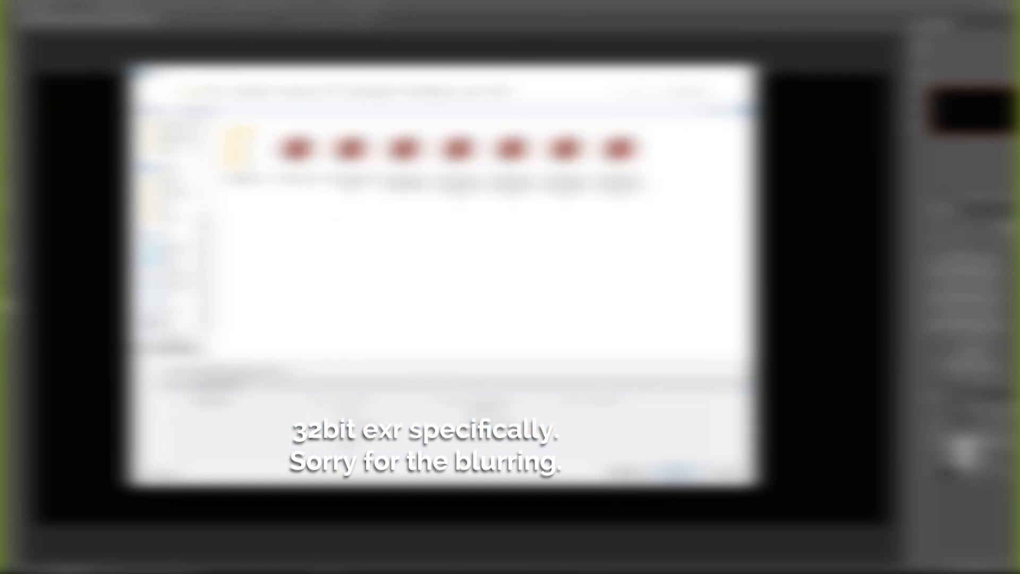
pyautogui.click(239, 371)
pyautogui.click(281, 371)
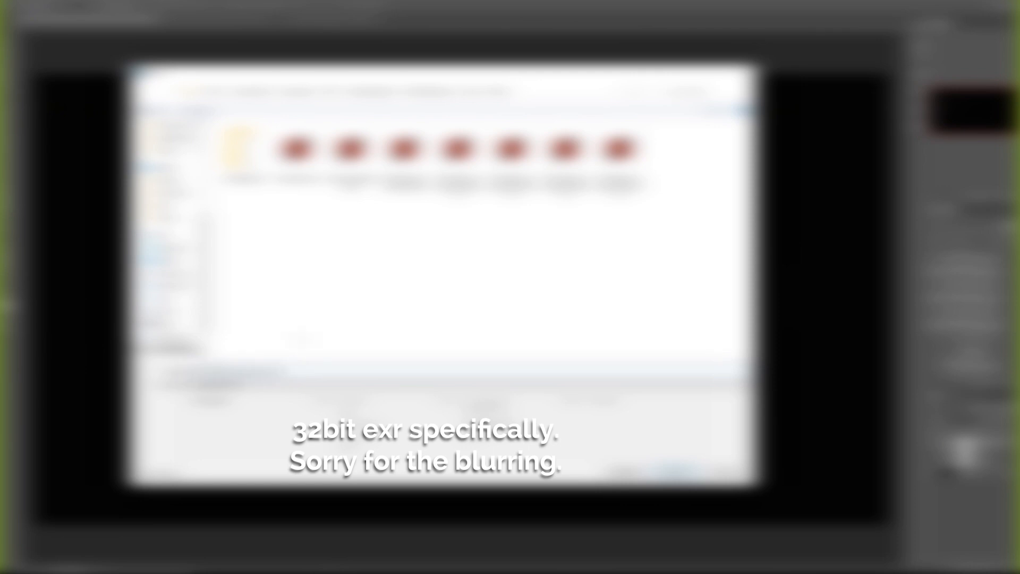
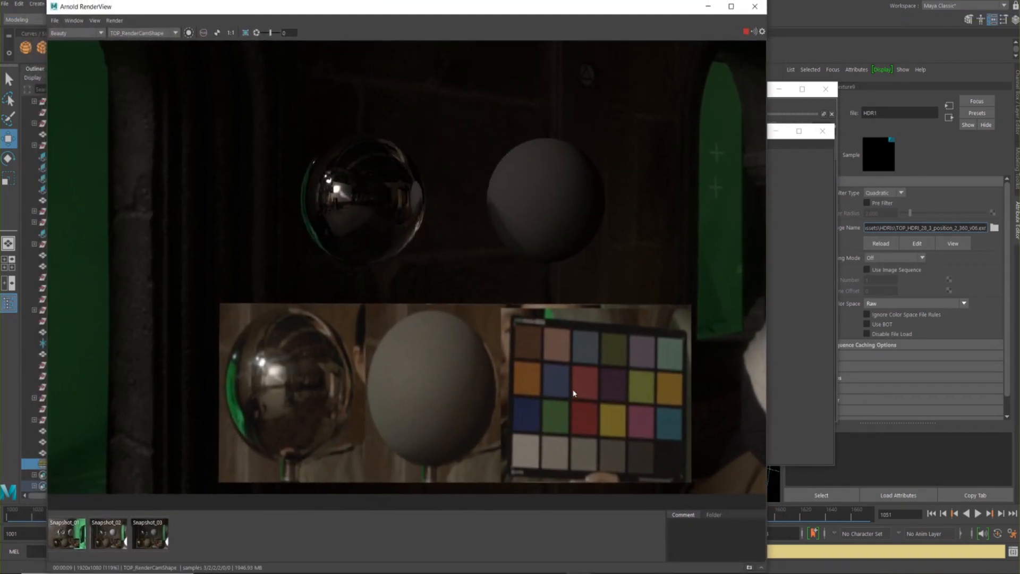
# Compare the new render with Snapshot_03 and close the two leftover windows behind the render view
pyautogui.click(151, 541)
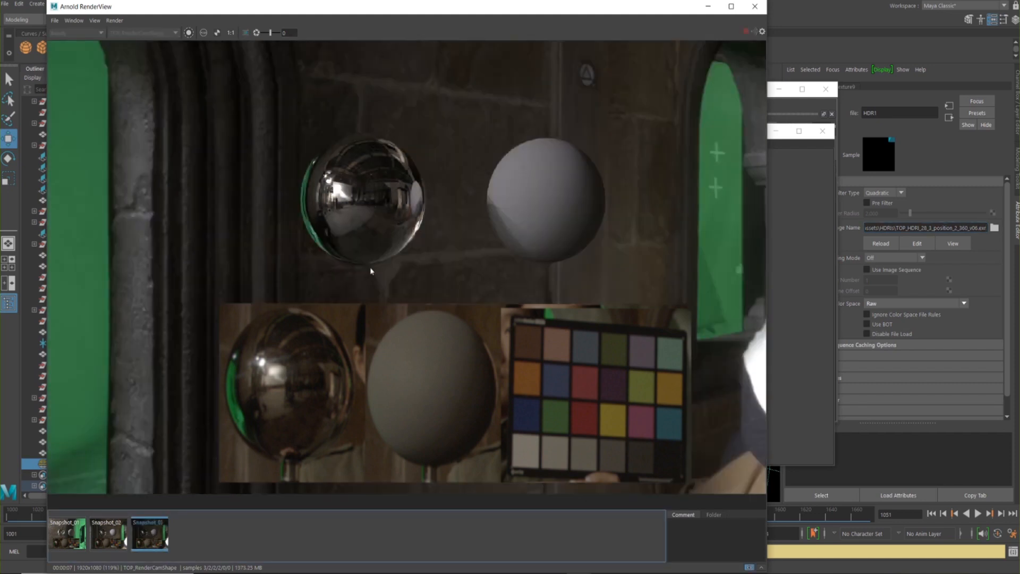
pyautogui.click(147, 544)
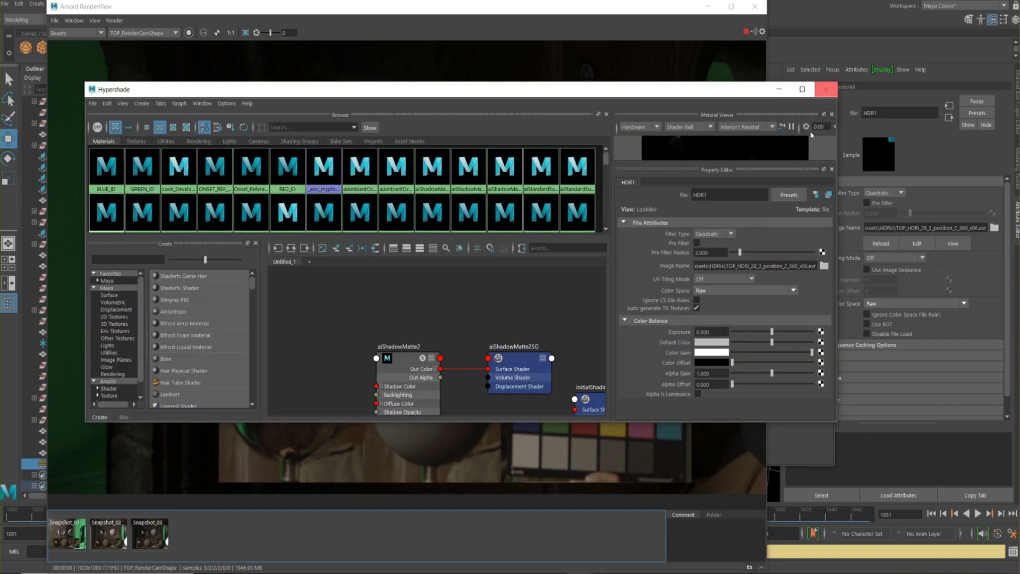
pyautogui.click(834, 95)
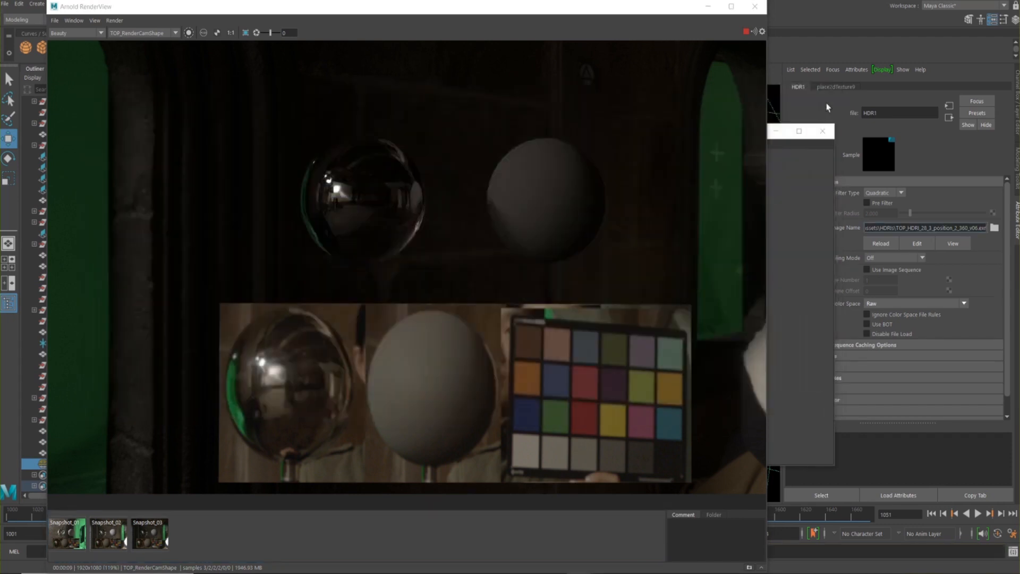
pyautogui.click(824, 135)
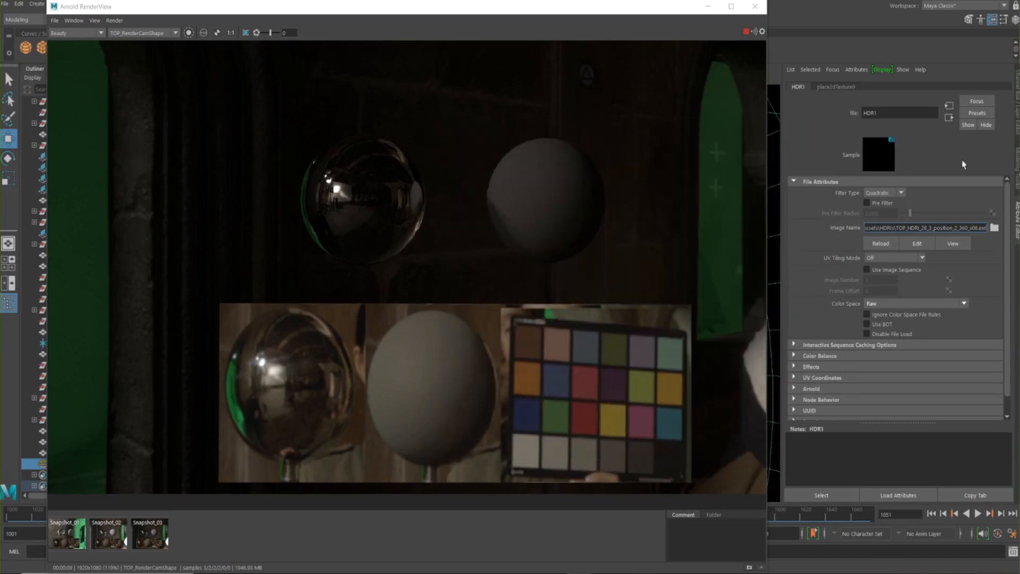
# Go from the HDR1 file node to the sky dome light and set its exposure to 8
pyautogui.click(949, 118)
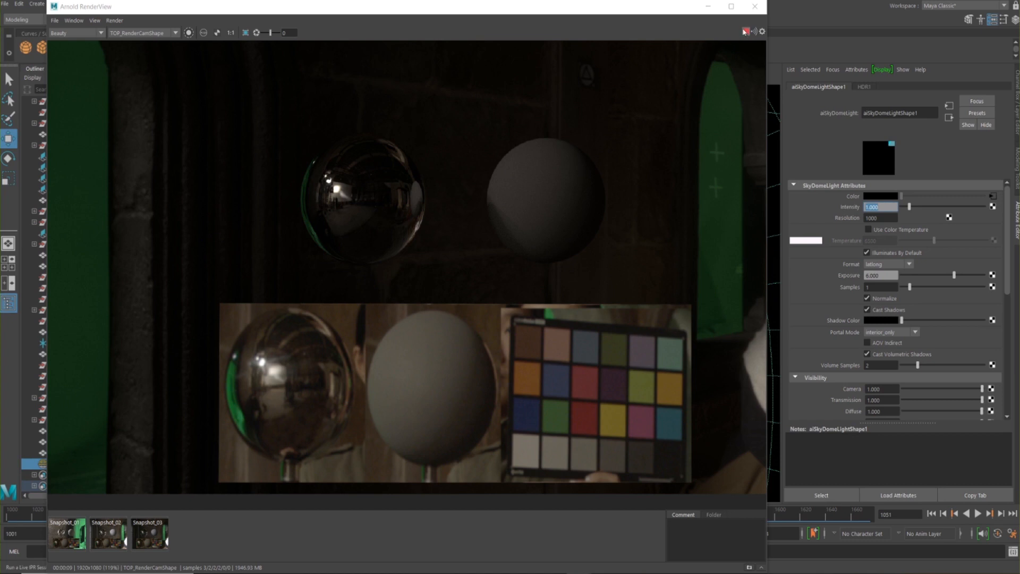
pyautogui.moveTo(882, 276); pyautogui.dragTo(835, 274)
pyautogui.write('8')
pyautogui.press('Return')
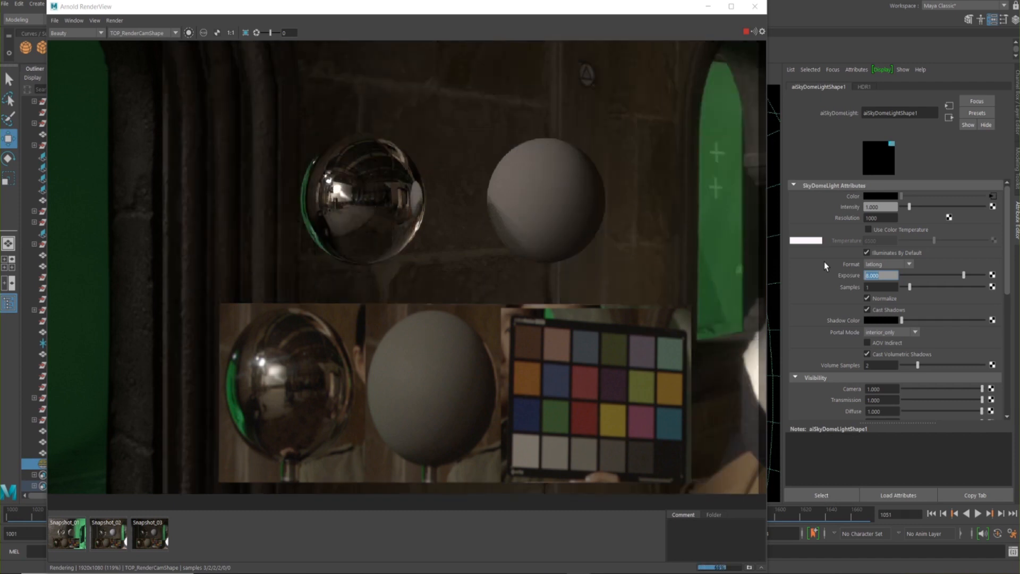
# Try sky dome light exposures of 9 and 8.5 in the live render, and set the exposure back to 8
pyautogui.write('9')
pyautogui.press('Return')
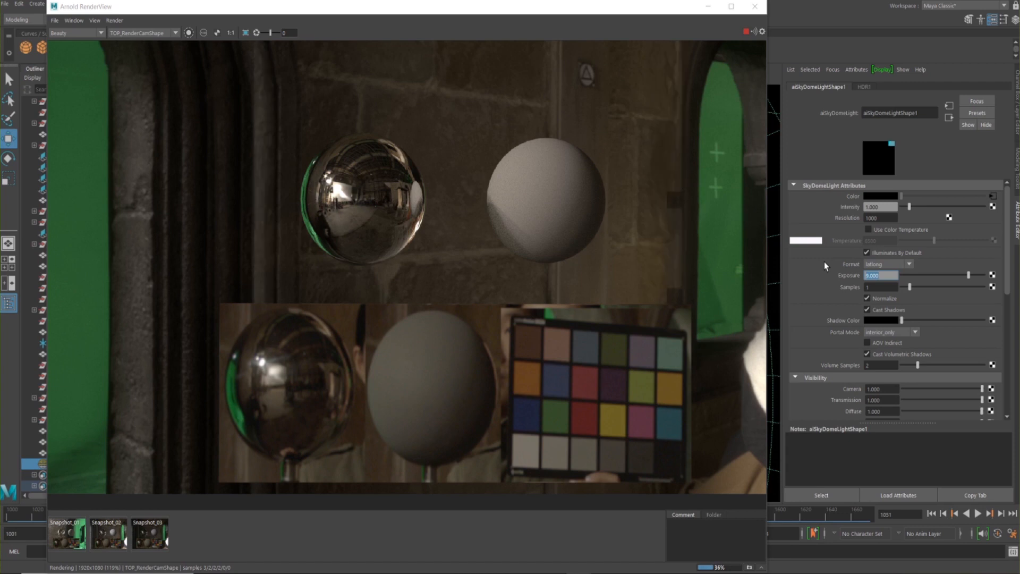
pyautogui.write('8.5')
pyautogui.press('Return')
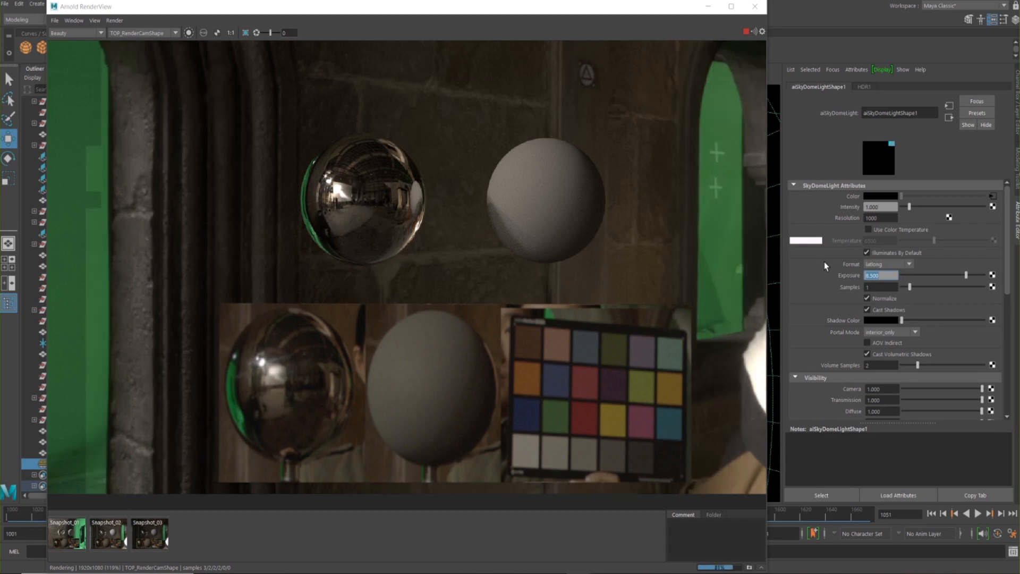
pyautogui.write('8')
pyautogui.press('Return')
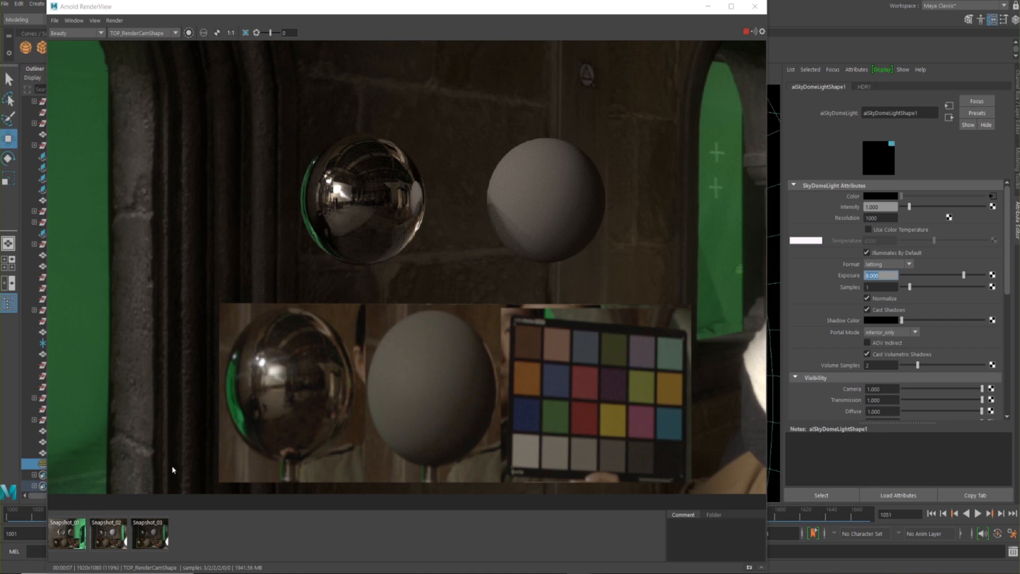
# Compare the colour-corrected render's spheres and wall with Snapshot_03 by switching back and forth
pyautogui.click(156, 535)
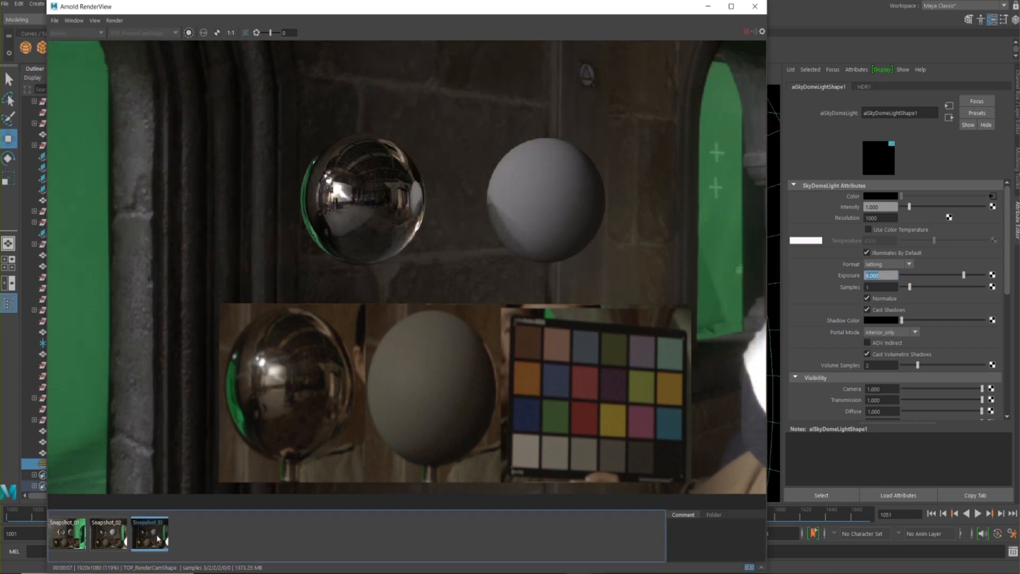
pyautogui.click(157, 540)
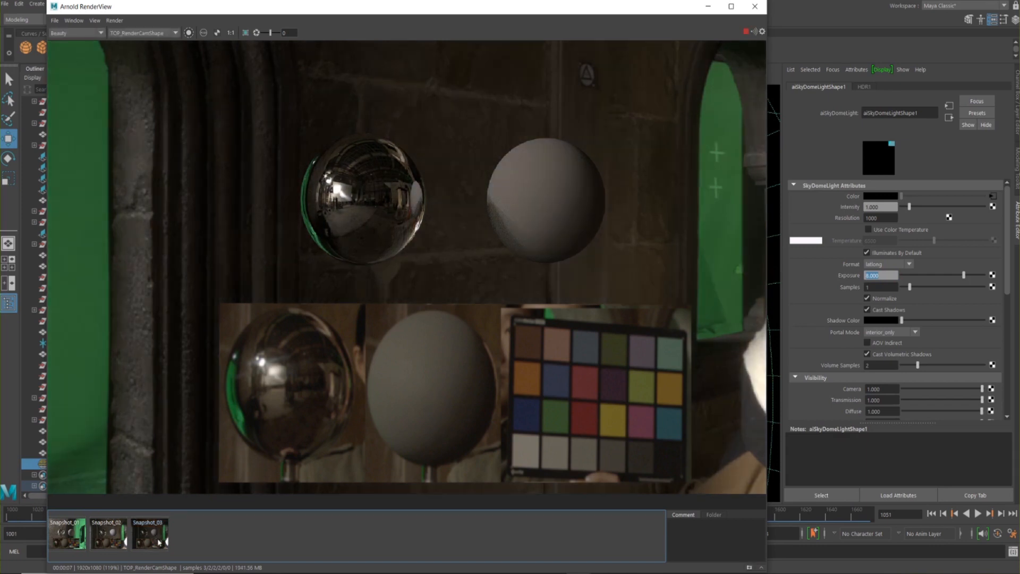
pyautogui.click(159, 541)
pyautogui.click(158, 543)
pyautogui.click(158, 542)
pyautogui.click(160, 542)
pyautogui.click(136, 541)
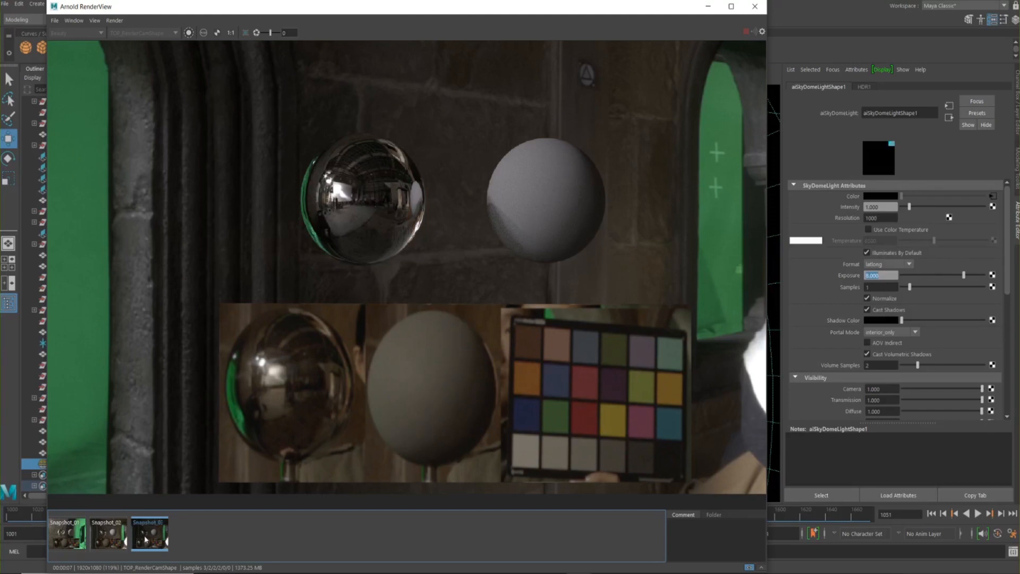
pyautogui.click(145, 540)
pyautogui.click(155, 541)
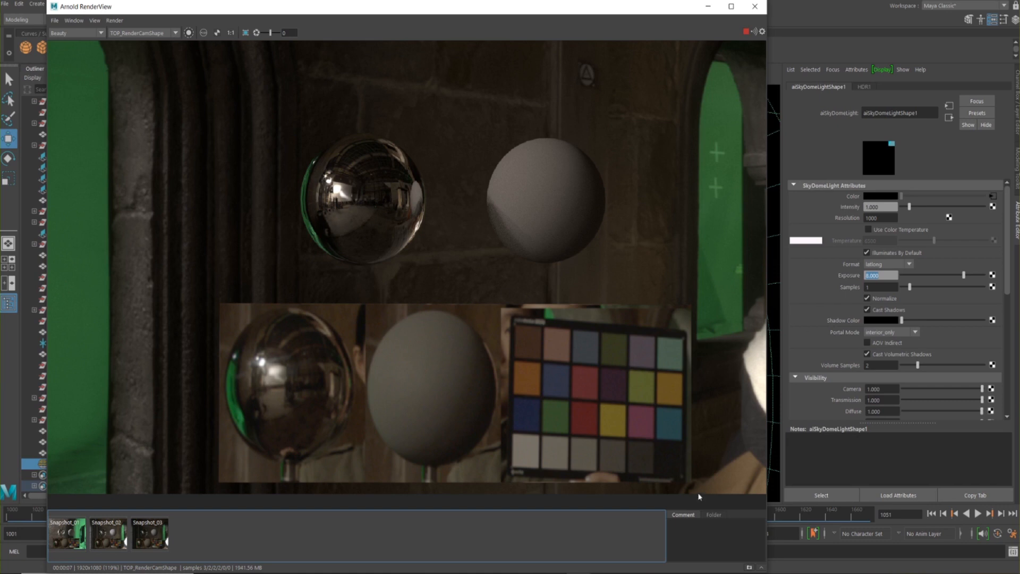
# Store the current render as a new snapshot and minimise the render view
pyautogui.click(749, 568)
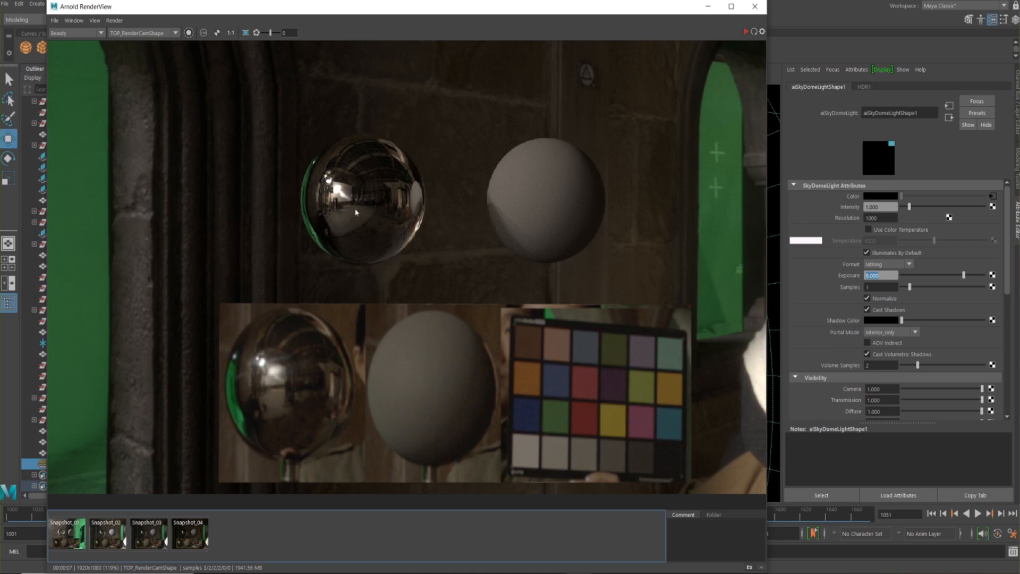
pyautogui.click(708, 7)
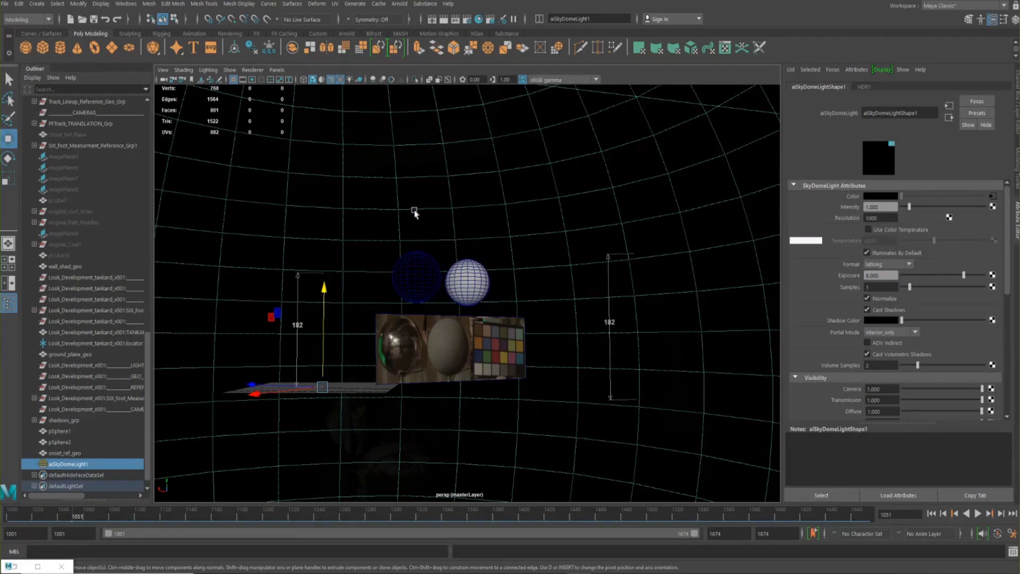
# Open the Hypershade, and resize and reposition its window over the viewport
pyautogui.click(391, 212)
pyautogui.press('space')
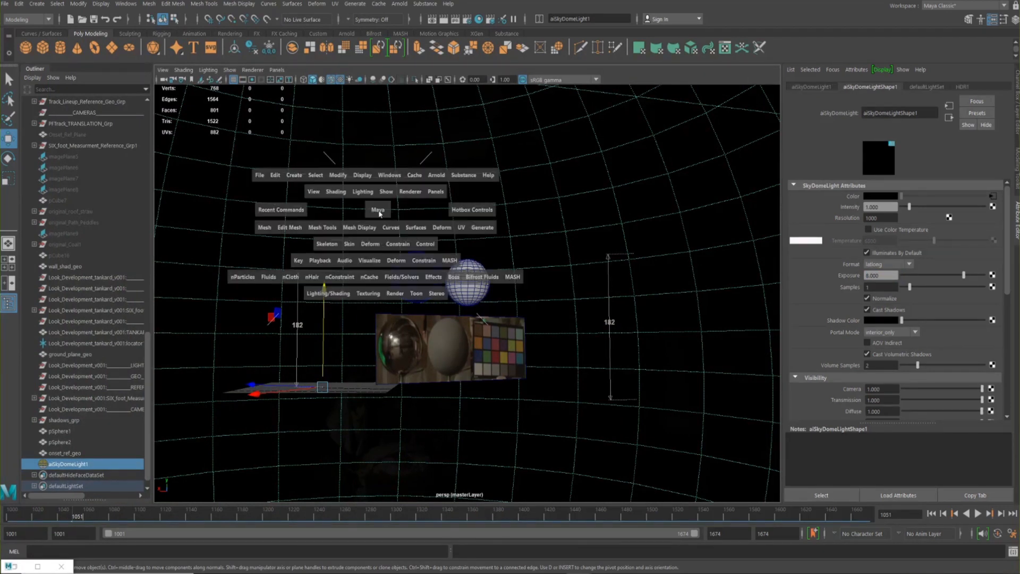
pyautogui.moveTo(389, 175); pyautogui.dragTo(514, 273)
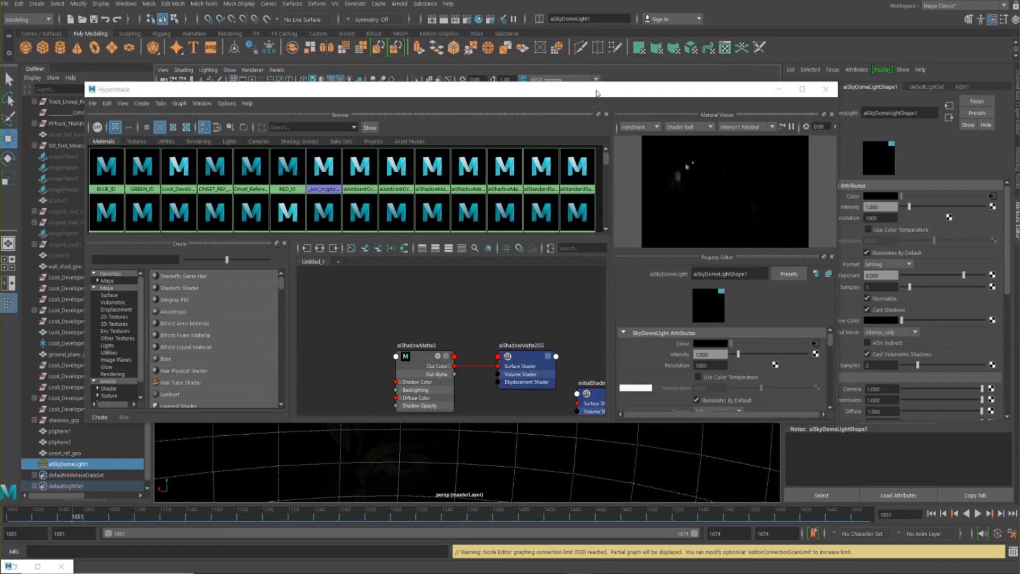
pyautogui.moveTo(595, 93)
pyautogui.mouseDown()
pyautogui.moveTo(588, 76)
pyautogui.moveTo(598, 81)
pyautogui.mouseUp()
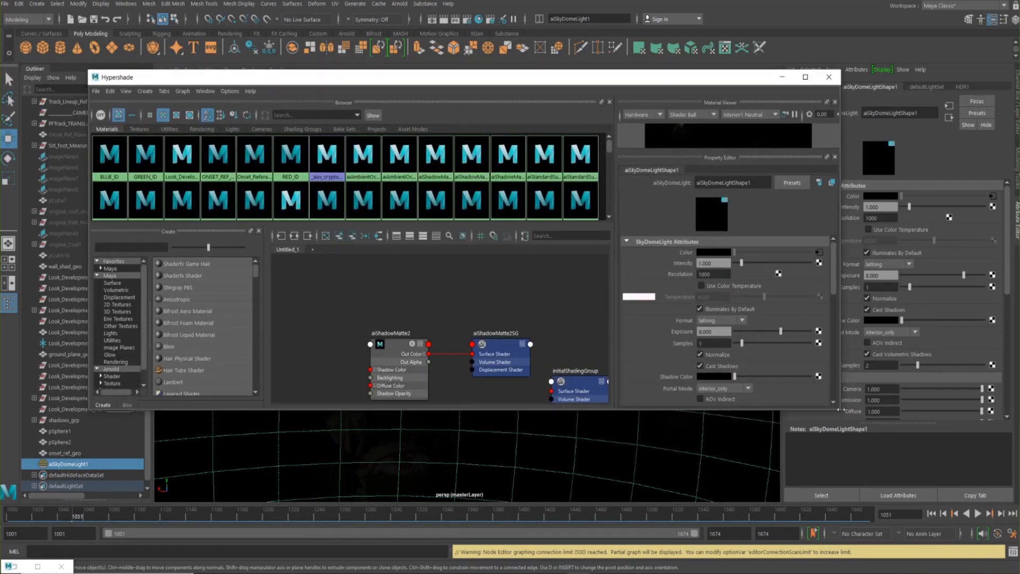
pyautogui.moveTo(842, 411); pyautogui.dragTo(718, 486)
pyautogui.moveTo(587, 80); pyautogui.dragTo(640, 37)
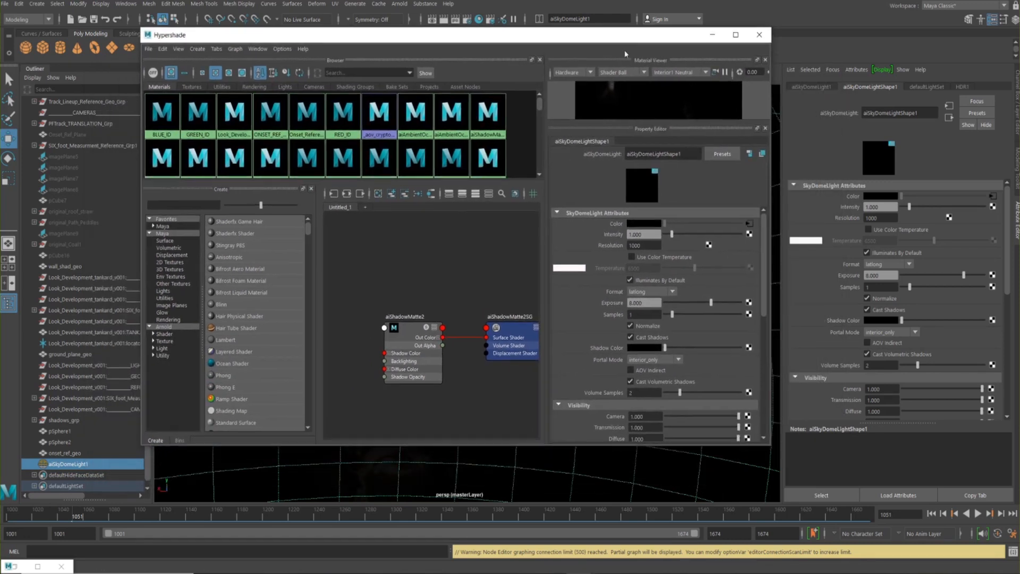
# Select aiSkyDomeLight1 and graph its input and output connections in the Hypershade
pyautogui.click(66, 467)
pyautogui.moveTo(430, 42); pyautogui.dragTo(444, 53)
pyautogui.click(61, 469)
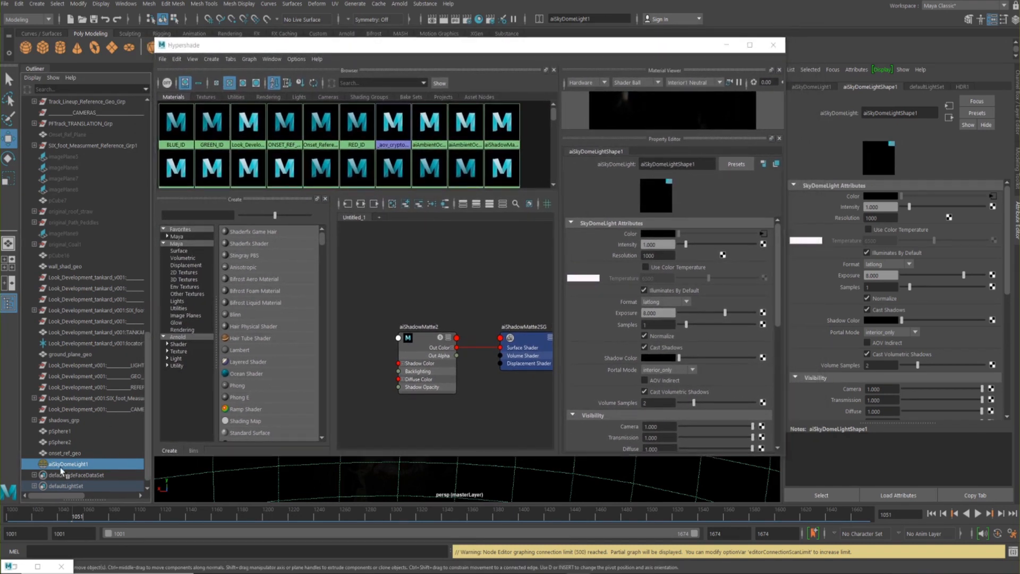
pyautogui.click(360, 205)
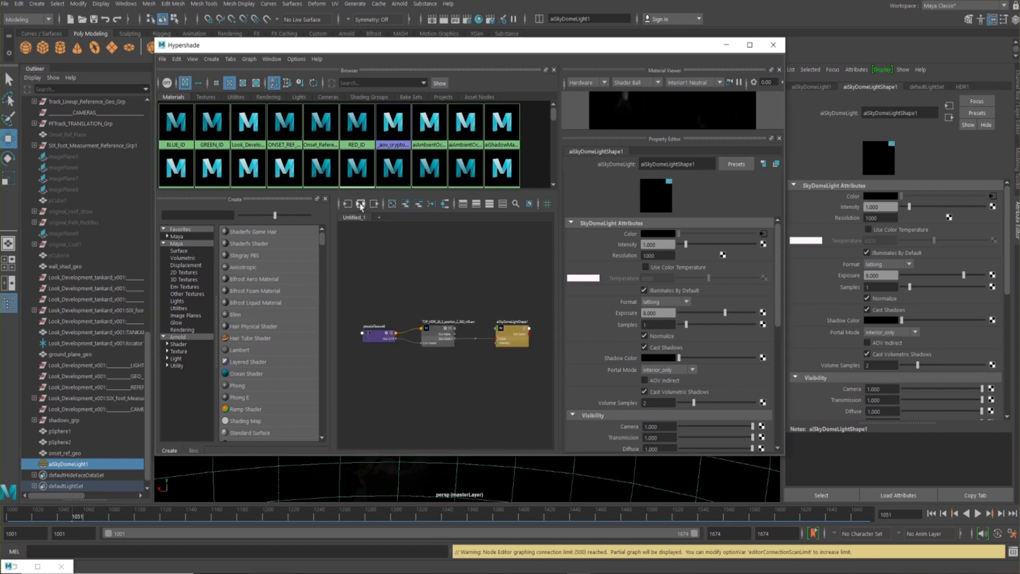
# Select the HDRI file node in the graph and bring its connection to the sky dome light into close view
pyautogui.click(435, 332)
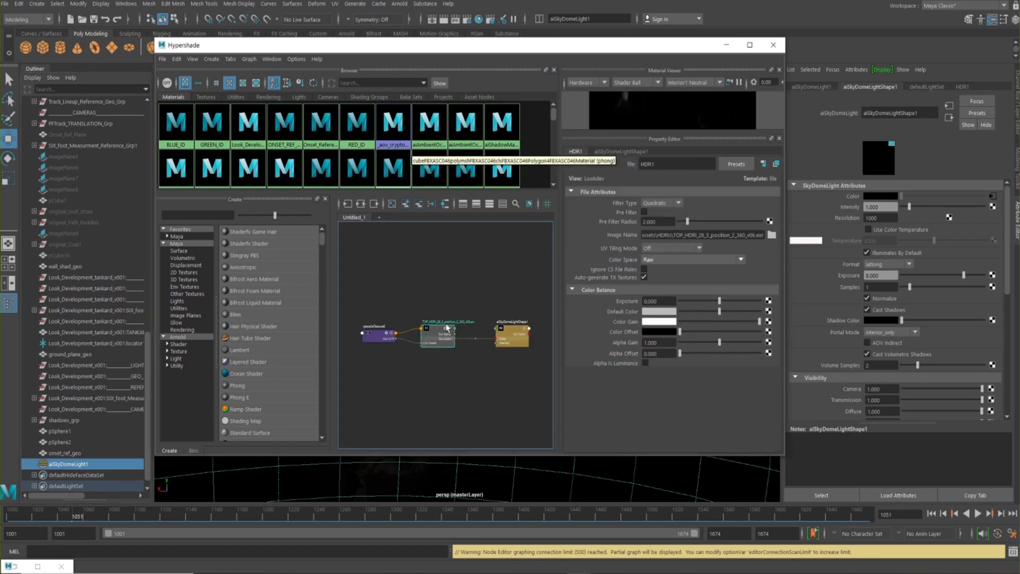
pyautogui.moveTo(382, 45); pyautogui.dragTo(257, 40)
pyautogui.keyDown('alt'); pyautogui.moveTo(341, 309); pyautogui.dragTo(354, 302, button='middle'); pyautogui.keyUp('alt')
pyautogui.scroll(4, 322, 303)
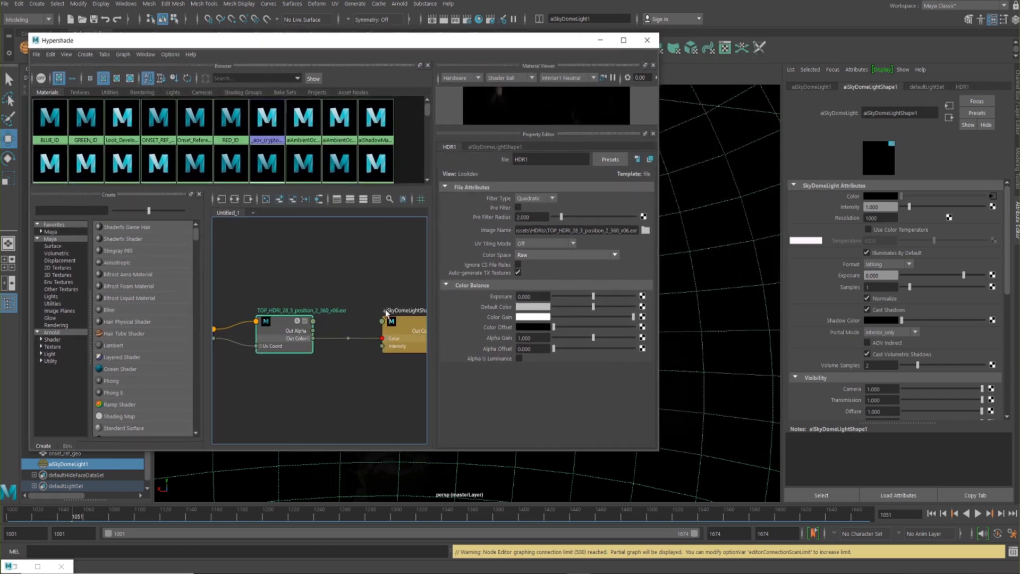
pyautogui.keyDown('alt'); pyautogui.moveTo(318, 299); pyautogui.dragTo(287, 293, button='middle'); pyautogui.keyUp('alt')
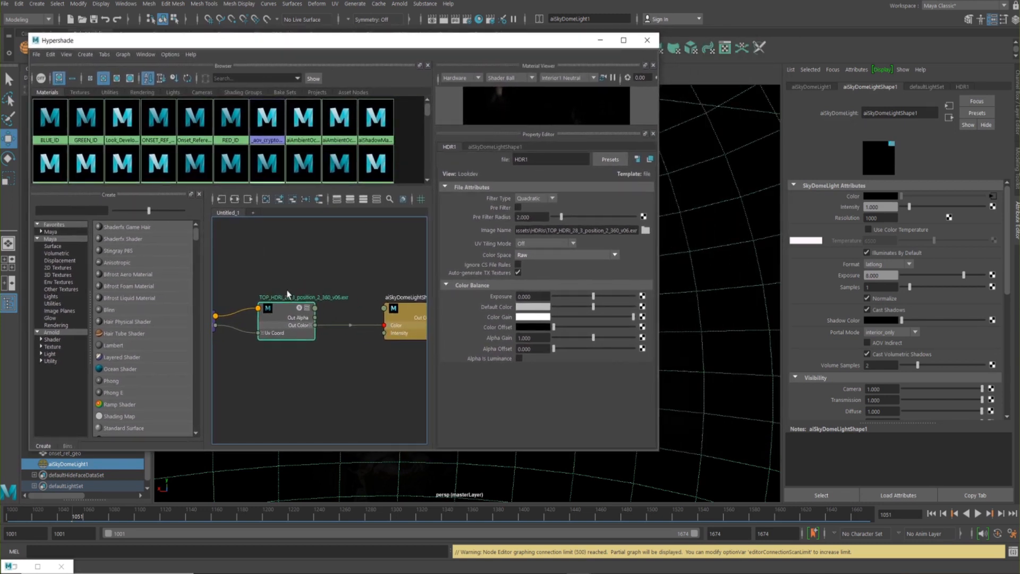
pyautogui.keyDown('alt'); pyautogui.moveTo(333, 269); pyautogui.dragTo(259, 276, button='middle'); pyautogui.keyUp('alt')
# Move the aiSkyDomeLightShape1 node farther from the HDRI file node and maximise the Hypershade
pyautogui.moveTo(357, 247); pyautogui.dragTo(316, 398)
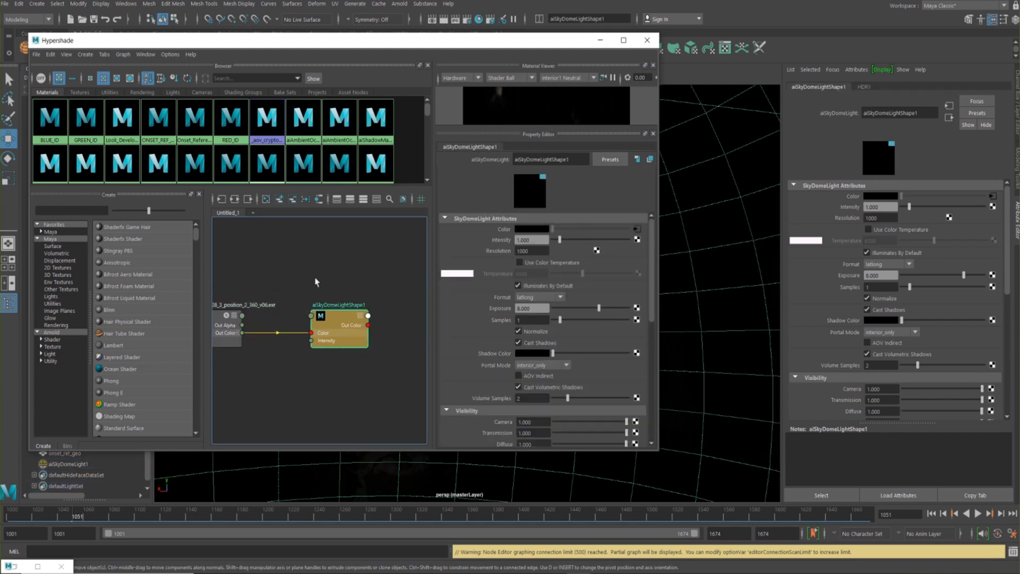
pyautogui.keyDown('alt'); pyautogui.moveTo(340, 269); pyautogui.dragTo(349, 272, button='middle'); pyautogui.keyUp('alt')
pyautogui.keyDown('alt'); pyautogui.moveTo(348, 283); pyautogui.dragTo(262, 284, button='right'); pyautogui.keyUp('alt')
pyautogui.keyDown('alt'); pyautogui.moveTo(323, 257); pyautogui.dragTo(323, 243, button='middle'); pyautogui.keyUp('alt')
pyautogui.keyDown('alt'); pyautogui.moveTo(329, 271); pyautogui.dragTo(365, 272, button='right'); pyautogui.keyUp('alt')
pyautogui.moveTo(356, 296); pyautogui.dragTo(399, 296)
pyautogui.moveTo(337, 255)
pyautogui.keyDown('alt'); pyautogui.mouseDown(button='middle')
pyautogui.moveTo(346, 264)
pyautogui.moveTo(328, 267)
pyautogui.mouseUp(button='middle'); pyautogui.keyUp('alt')
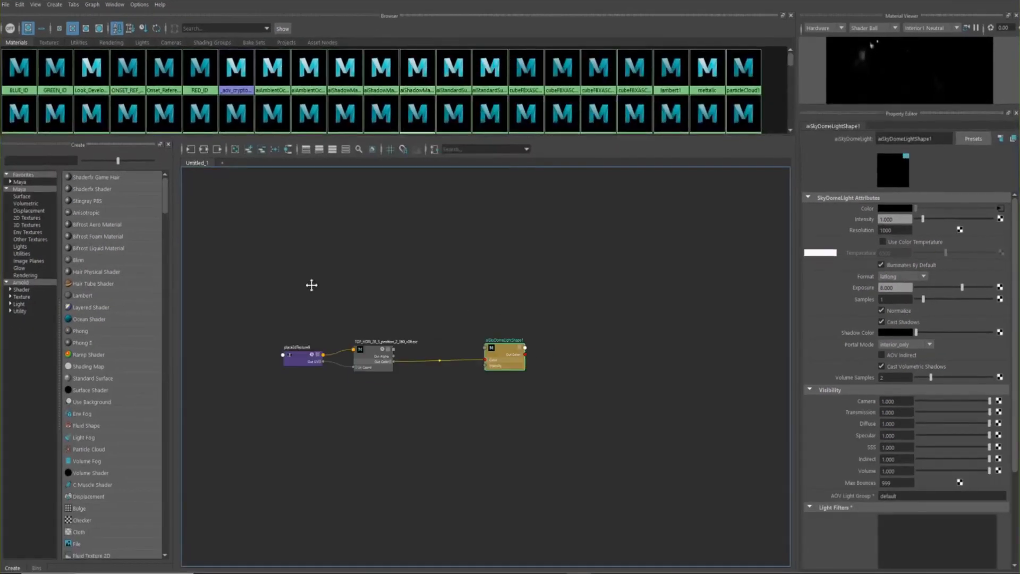
pyautogui.keyDown('alt'); pyautogui.moveTo(312, 285); pyautogui.dragTo(339, 286, button='middle'); pyautogui.keyUp('alt')
pyautogui.keyDown('alt'); pyautogui.moveTo(390, 304); pyautogui.dragTo(516, 318, button='right'); pyautogui.keyUp('alt')
pyautogui.keyDown('alt'); pyautogui.moveTo(455, 270); pyautogui.dragTo(342, 212, button='middle'); pyautogui.keyUp('alt')
pyautogui.click(414, 310)
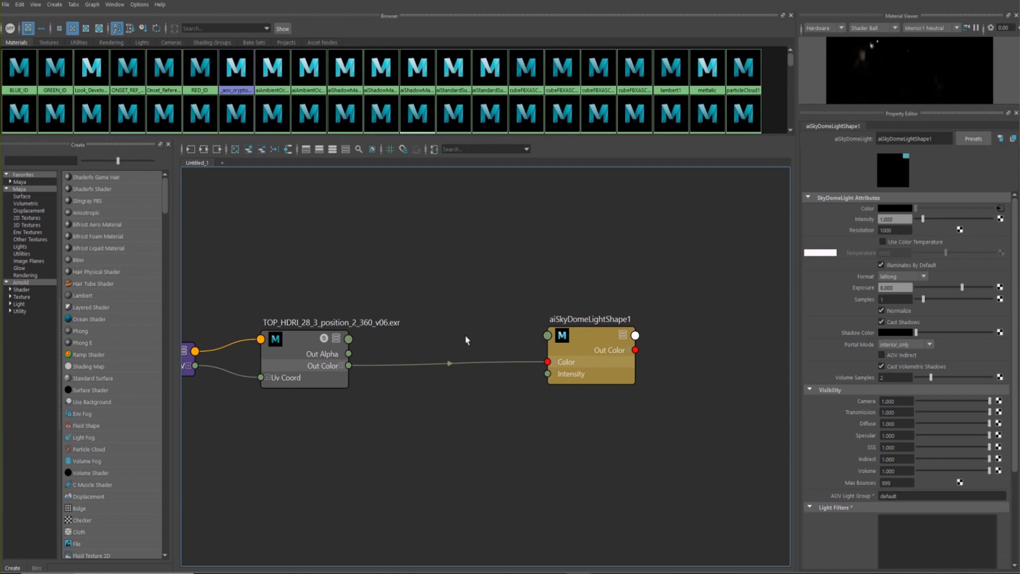
# Create an aiColorCorrect node in the graph by searching for "aicolor"
pyautogui.press('Tab')
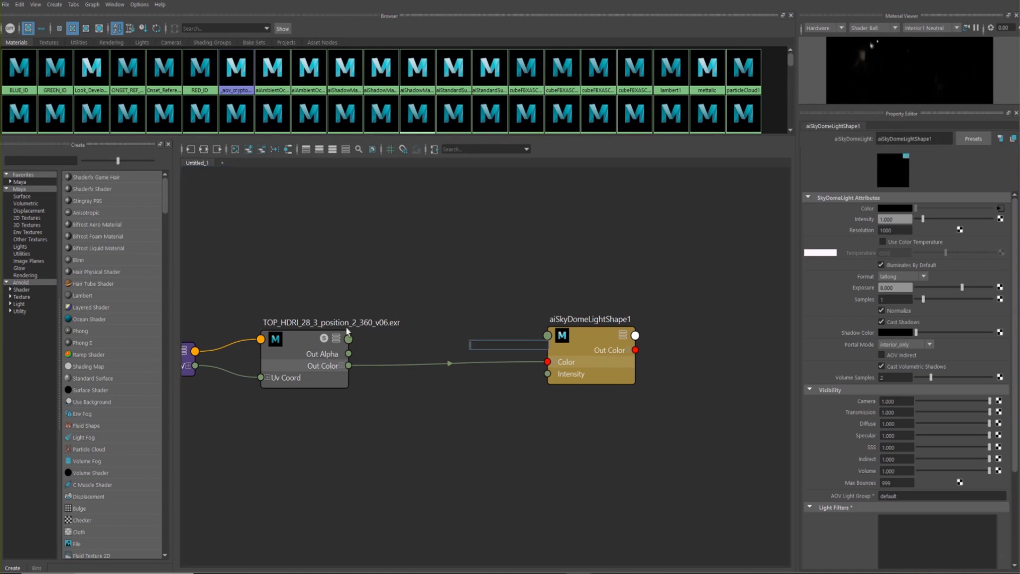
pyautogui.click(20, 311)
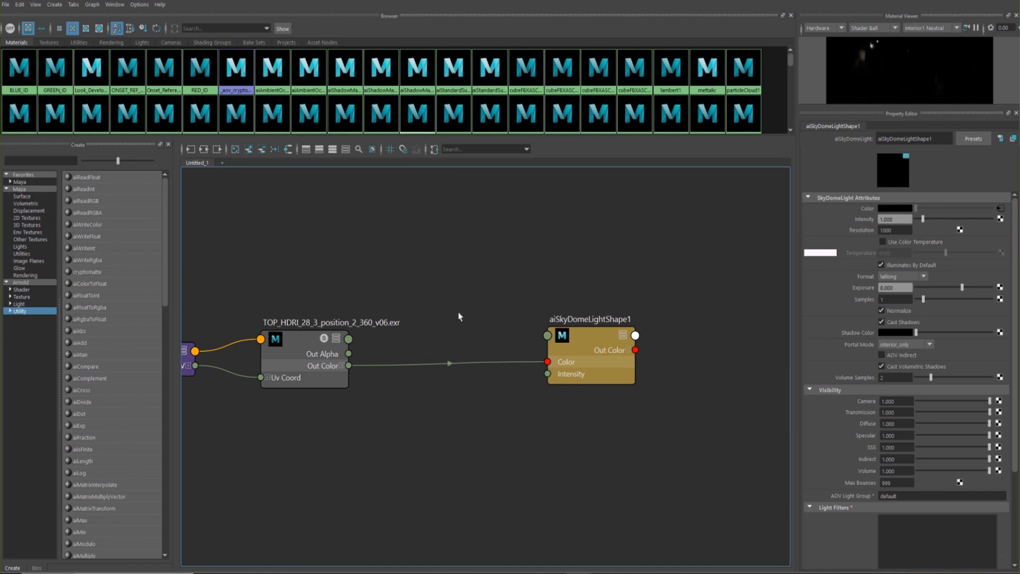
pyautogui.press('Tab')
pyautogui.write('ai')
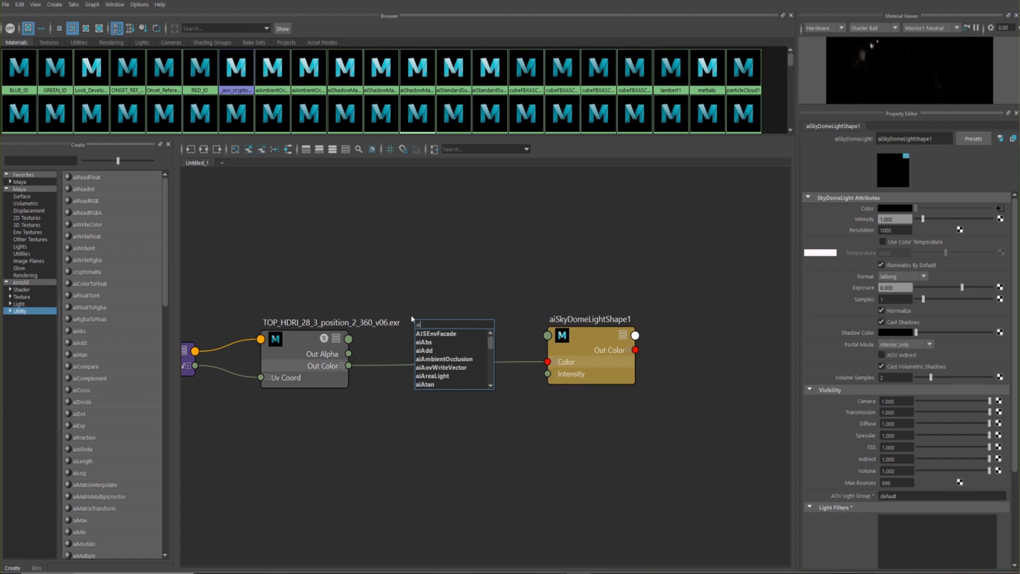
pyautogui.write('color')
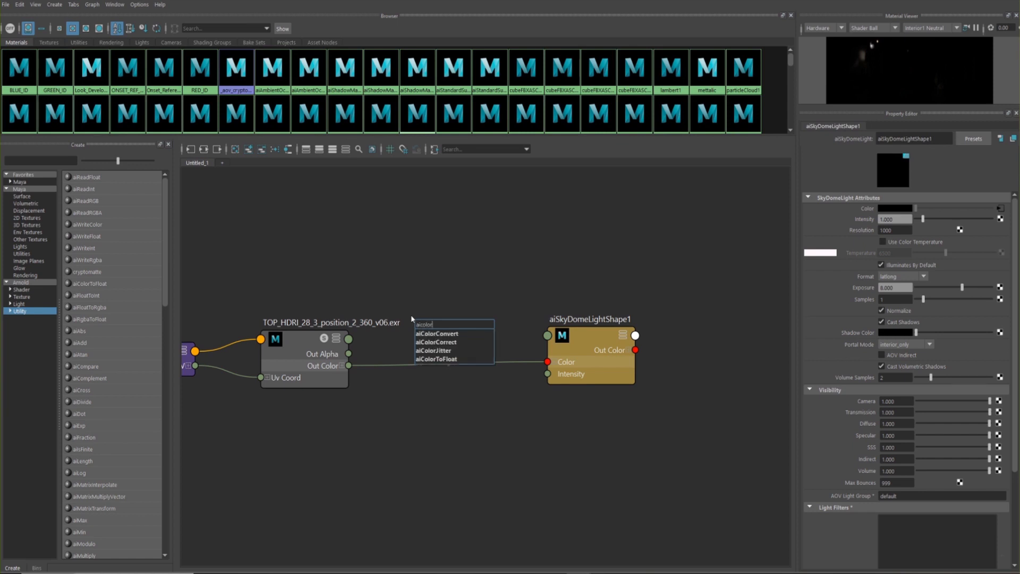
pyautogui.press('Down')
pyautogui.press('Down')
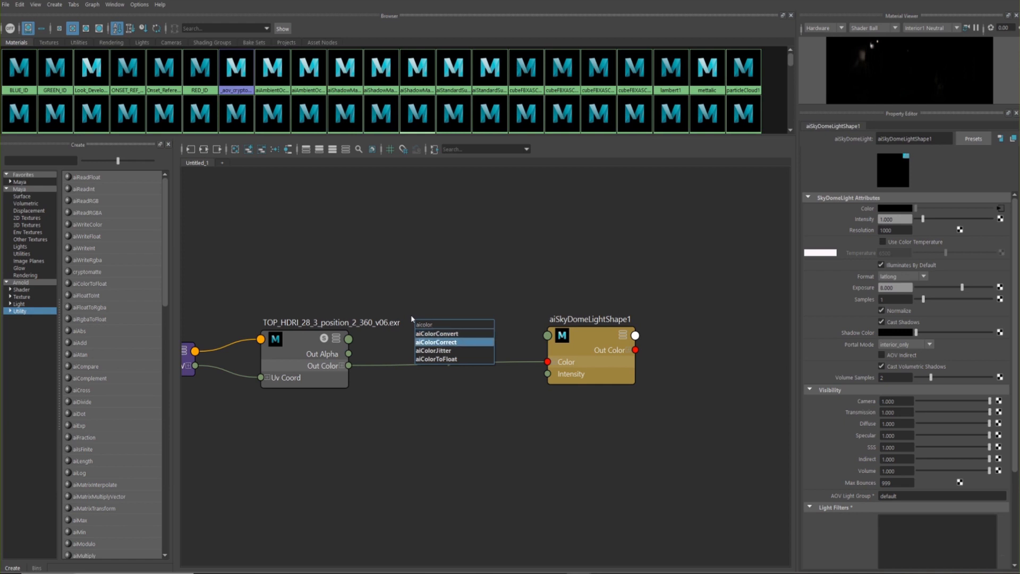
pyautogui.press('Return')
# Position aiColorCorrect between the HDRI file and sky dome light, linking file Out Color to Input and its Out Color to the light's Color
pyautogui.moveTo(446, 340); pyautogui.dragTo(456, 438)
pyautogui.moveTo(587, 332); pyautogui.dragTo(621, 316)
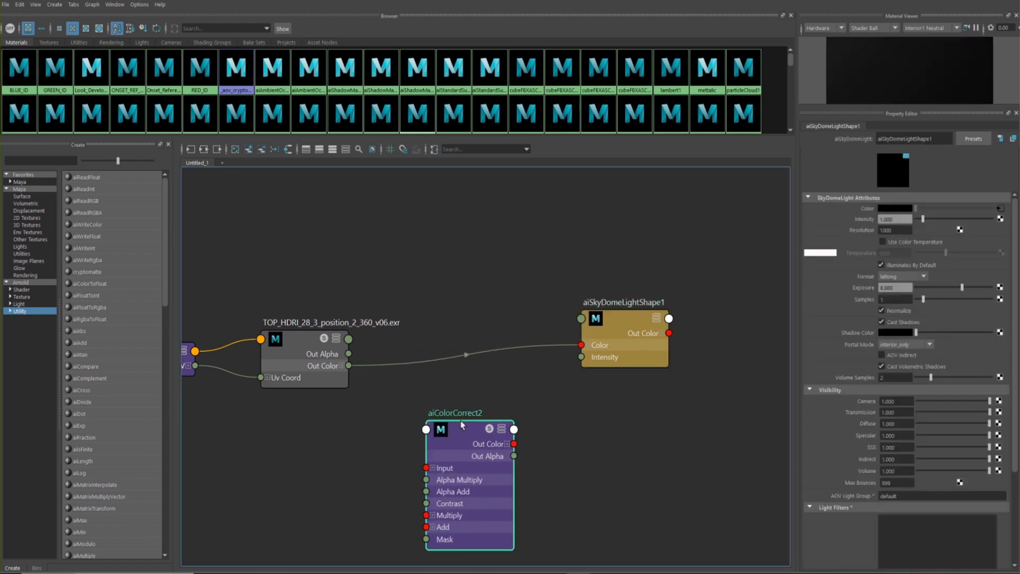
pyautogui.moveTo(468, 428); pyautogui.dragTo(470, 396)
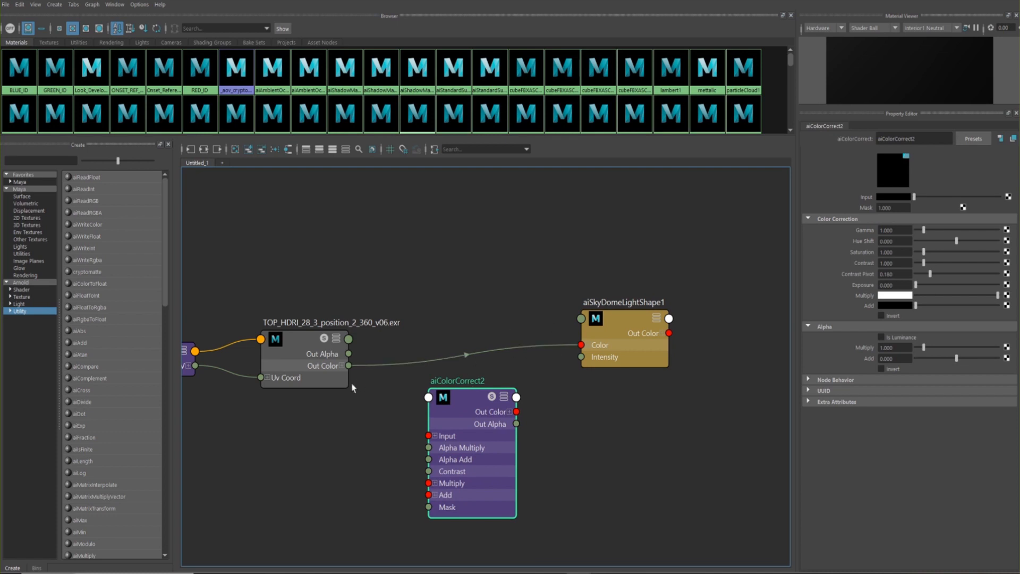
pyautogui.moveTo(349, 366); pyautogui.dragTo(428, 436)
pyautogui.moveTo(516, 412); pyautogui.dragTo(581, 346)
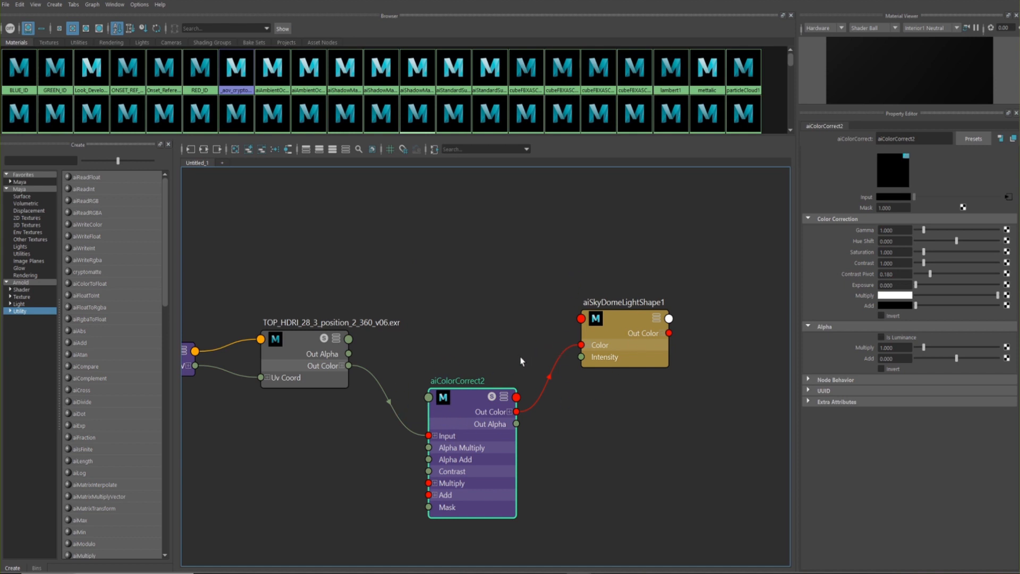
# Place aiColorCorrect2 level between the HDRI file and sky dome light nodes, then swap the Hypershade for the Arnold RenderView
pyautogui.moveTo(471, 400); pyautogui.dragTo(472, 353)
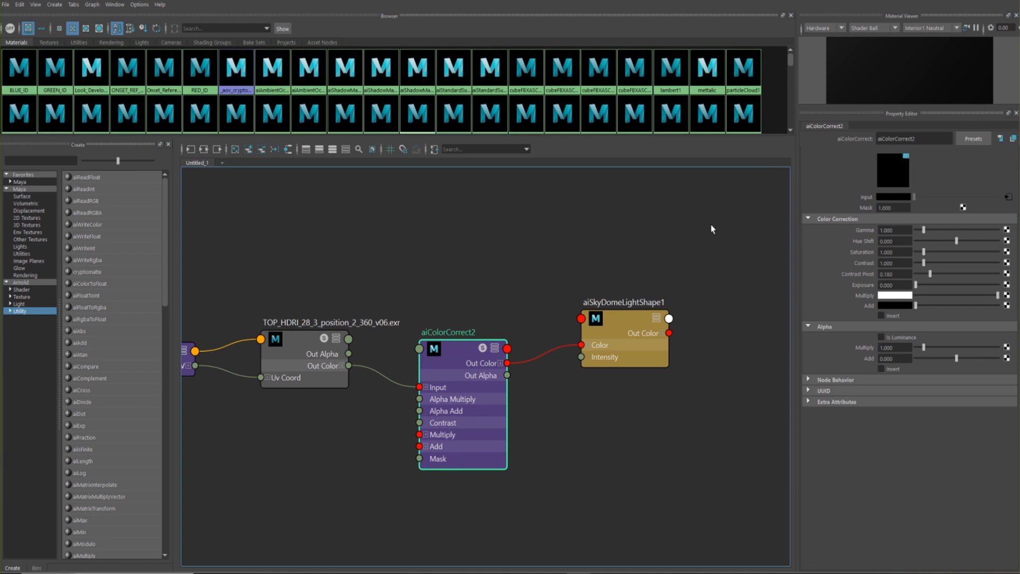
pyautogui.moveTo(576, 1); pyautogui.dragTo(541, 46)
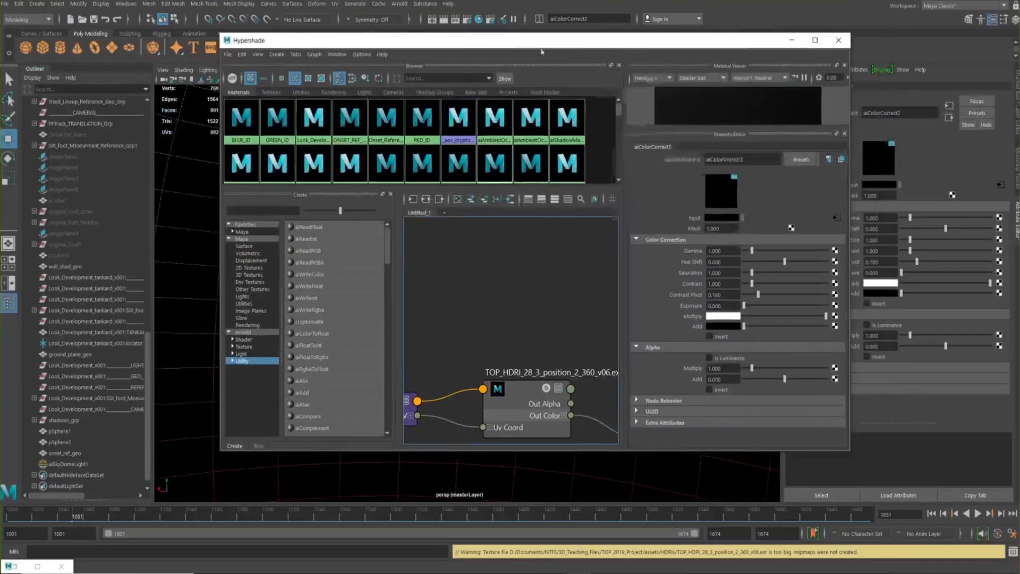
pyautogui.click(791, 41)
pyautogui.click(38, 546)
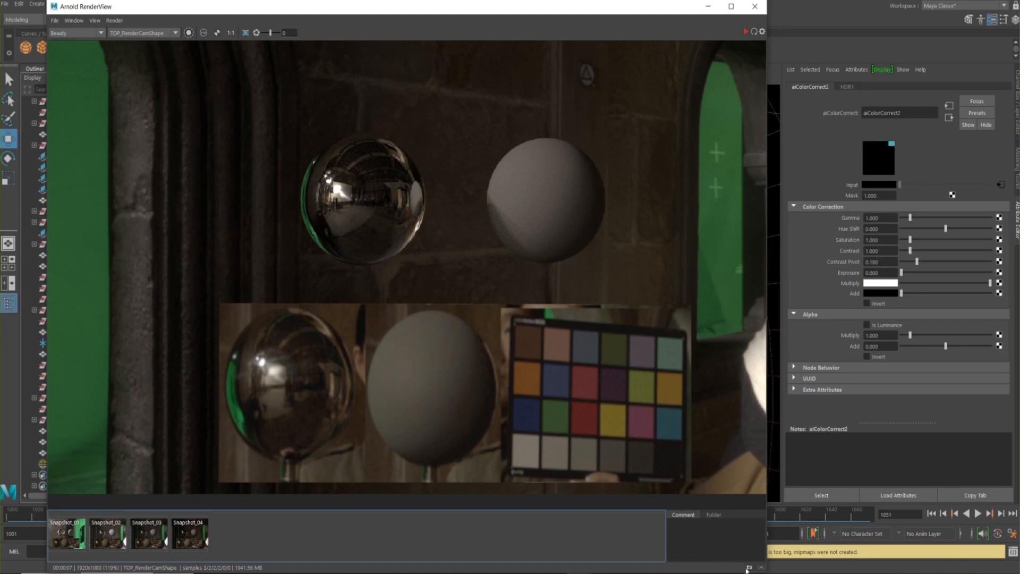
# Store a snapshot of the current render, start a new render with the colour-correct node, and toggle Snapshot_05 for comparison
pyautogui.click(749, 568)
pyautogui.click(745, 31)
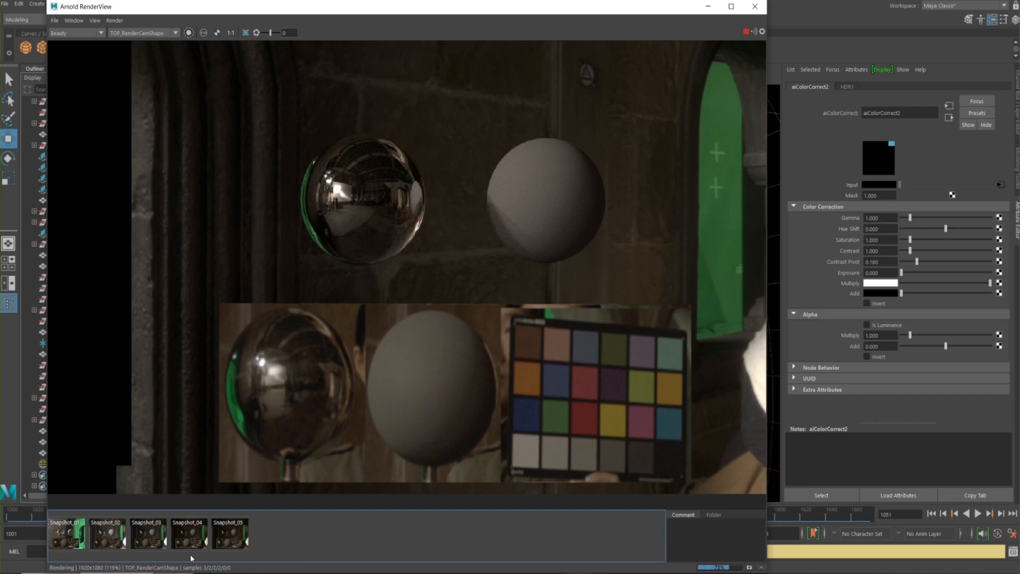
pyautogui.click(240, 535)
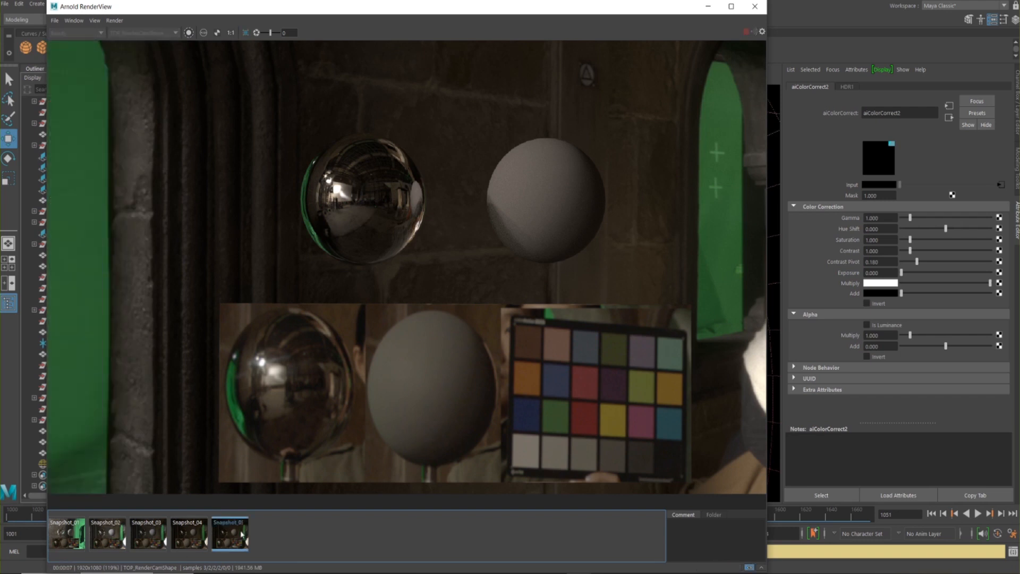
pyautogui.click(233, 533)
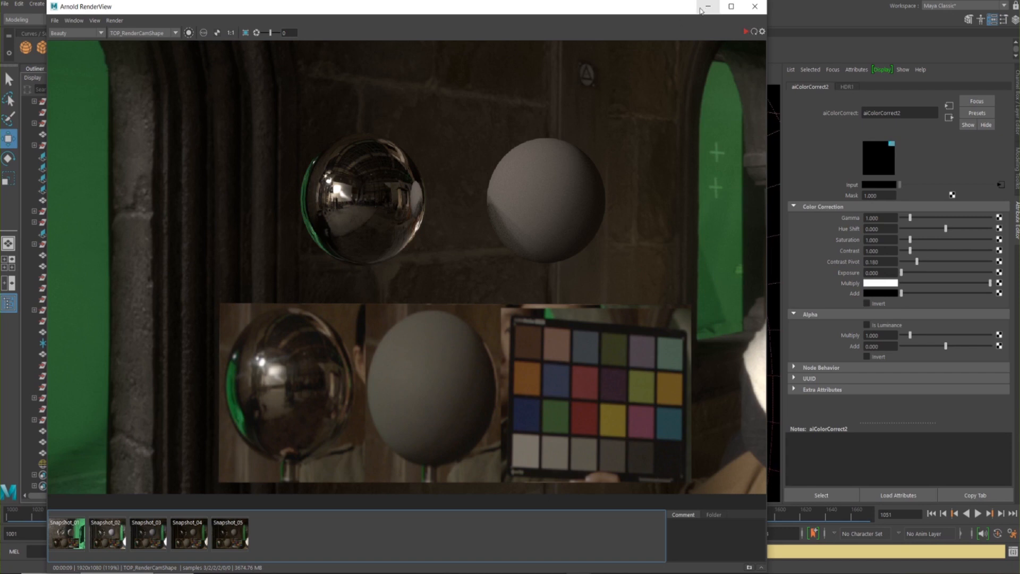
# Move the Arnold RenderView aside, restore the Hypershade framed on aiColorCorrect2, and shift its window clear of the node's attributes
pyautogui.moveTo(672, 19); pyautogui.dragTo(675, 48)
pyautogui.moveTo(504, 32); pyautogui.dragTo(642, 229)
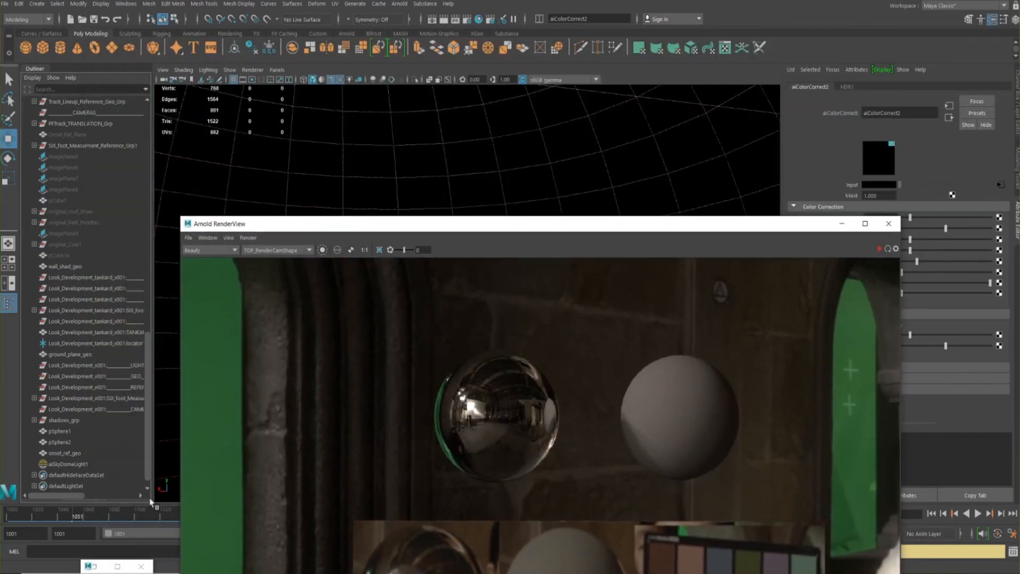
pyautogui.click(97, 567)
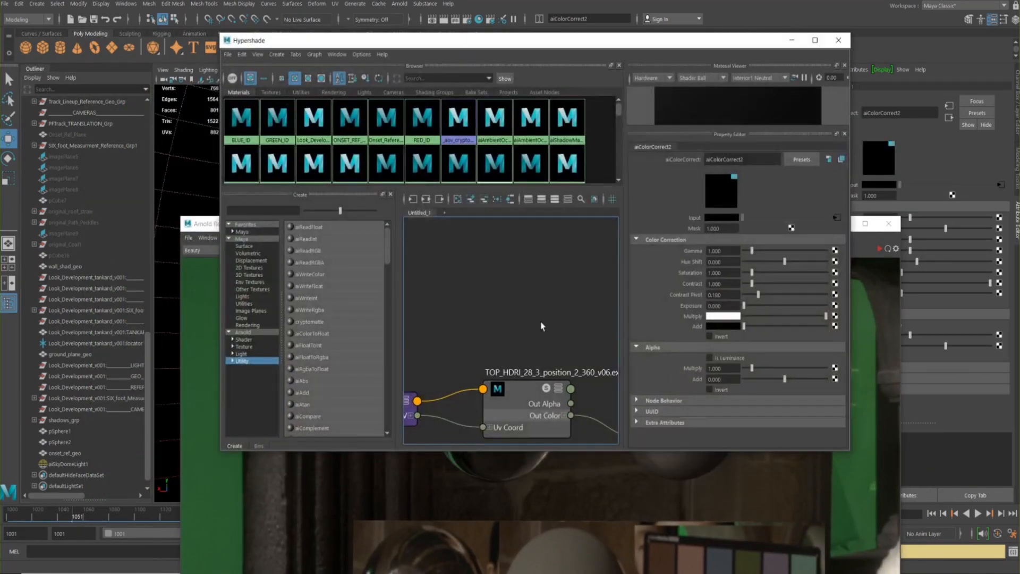
pyautogui.keyDown('alt'); pyautogui.moveTo(518, 332); pyautogui.dragTo(390, 224, button='middle'); pyautogui.keyUp('alt')
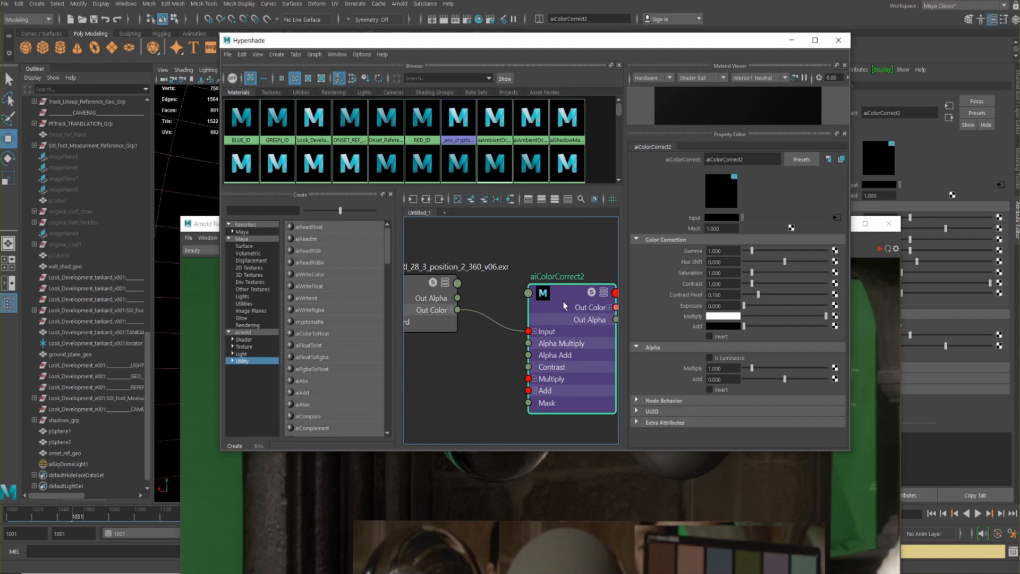
pyautogui.moveTo(589, 44); pyautogui.dragTo(248, 283)
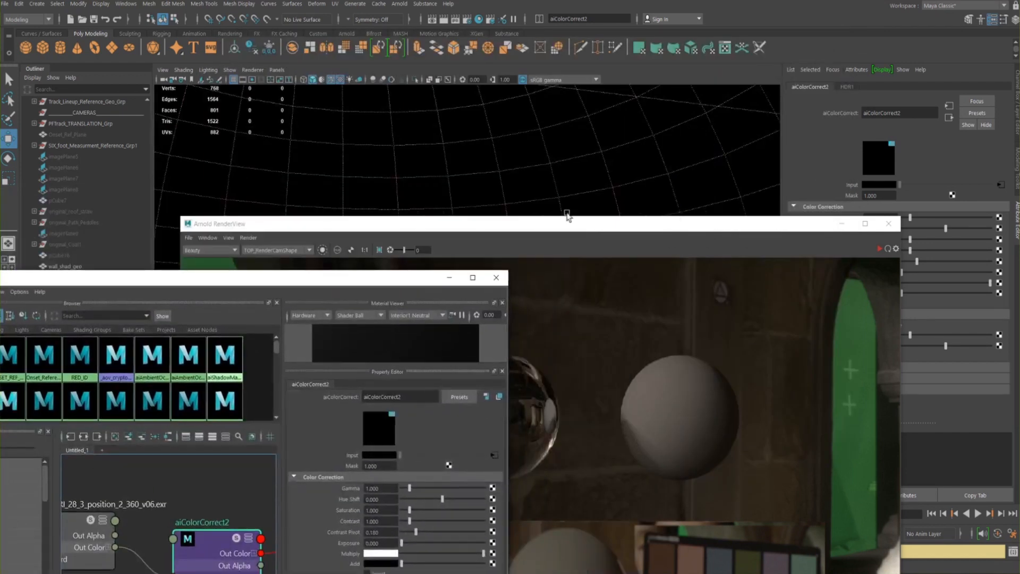
# Bring the Arnold RenderView beside the aiColorCorrect2 attributes and render a crop region framing the spheres and reference photos
pyautogui.moveTo(584, 224); pyautogui.dragTo(473, 36)
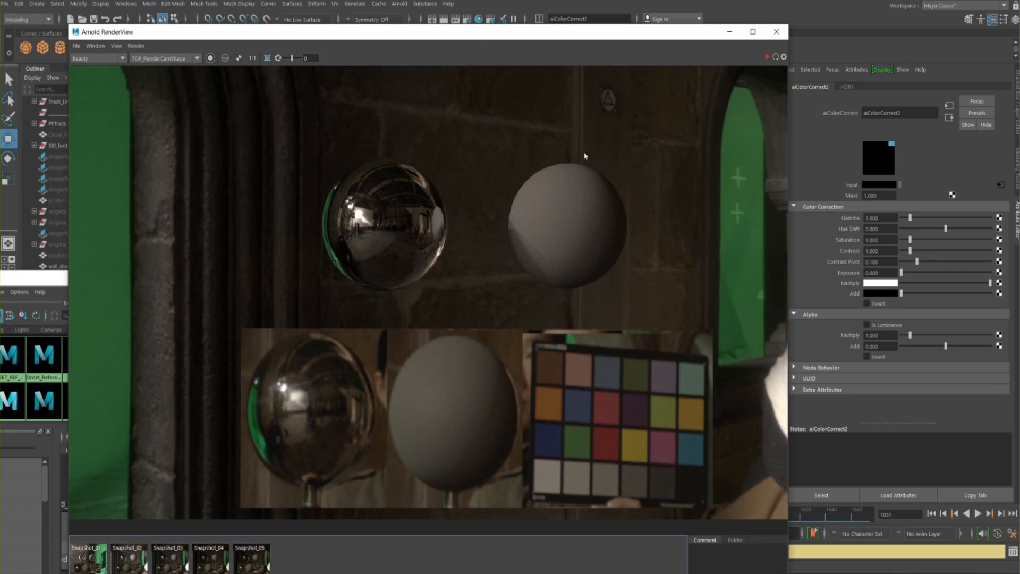
pyautogui.moveTo(579, 40); pyautogui.dragTo(559, 7)
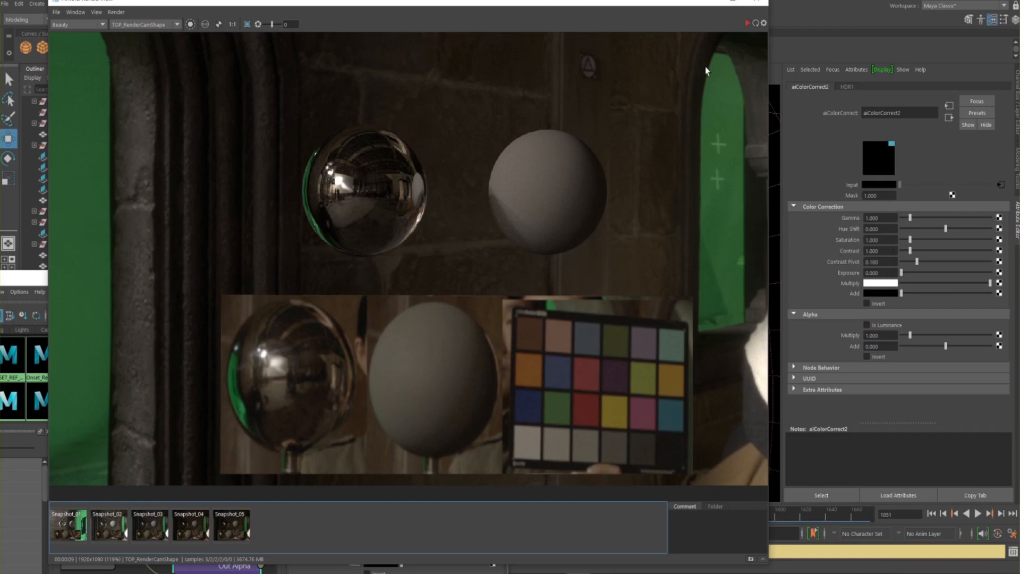
pyautogui.click(748, 23)
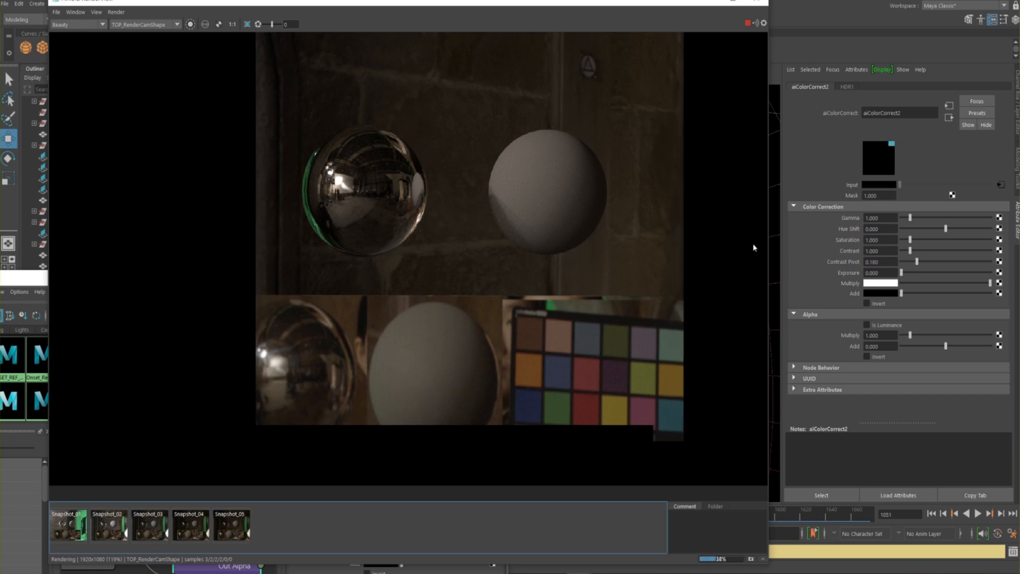
pyautogui.moveTo(169, 125); pyautogui.dragTo(640, 475)
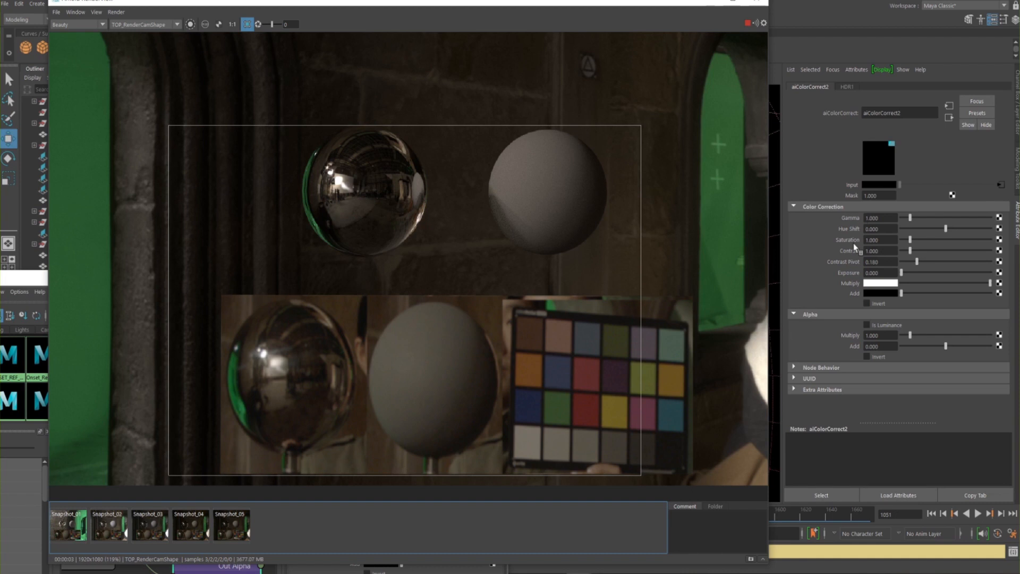
# Try positive Hue Shift values of 0.1, 0.2, 0.3 and 0.05 on aiColorCorrect2
pyautogui.click(878, 229)
pyautogui.moveTo(886, 228); pyautogui.dragTo(843, 239)
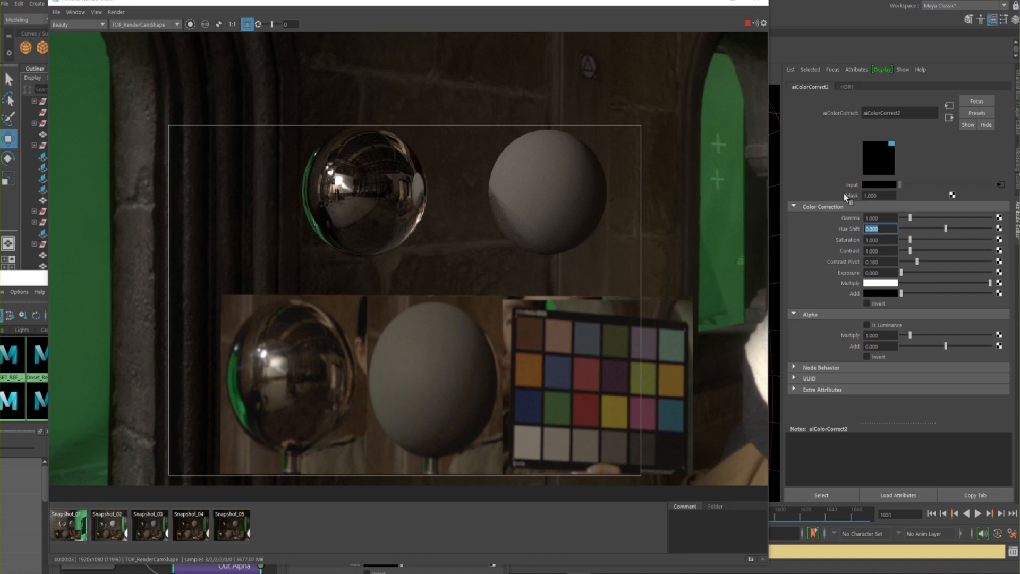
pyautogui.write('0.1')
pyautogui.press('Return')
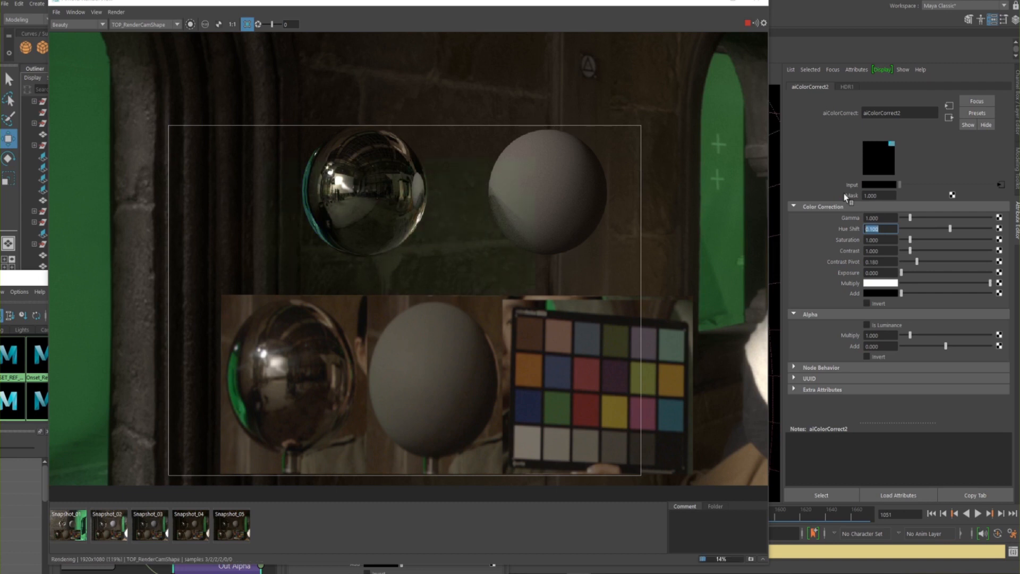
pyautogui.write('0.2')
pyautogui.press('Return')
pyautogui.write('0.3')
pyautogui.press('Return')
pyautogui.write('0.050')
pyautogui.press('Return')
# Try a negative Hue Shift of -0.2 on aiColorCorrect2, then return the value to 0
pyautogui.moveTo(945, 230); pyautogui.dragTo(934, 230)
pyautogui.moveTo(882, 230); pyautogui.dragTo(816, 238)
pyautogui.write('-0.2')
pyautogui.press('Return')
pyautogui.write('0')
pyautogui.press('Return')
pyautogui.press('BackSpace')
# Test stronger Hue Shift values of 0.1, 0.6, 0.8, 0.85 and 0.9 against the on-set reference spheres
pyautogui.write('.1')
pyautogui.press('Return')
pyautogui.write('.6')
pyautogui.press('Return')
pyautogui.write('.8')
pyautogui.press('Return')
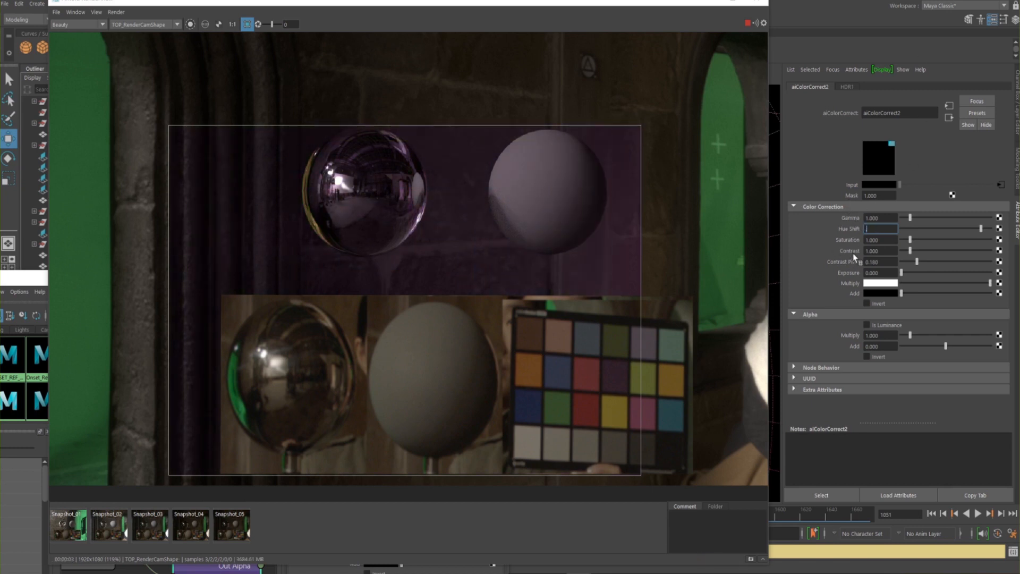
pyautogui.write('.85')
pyautogui.press('Return')
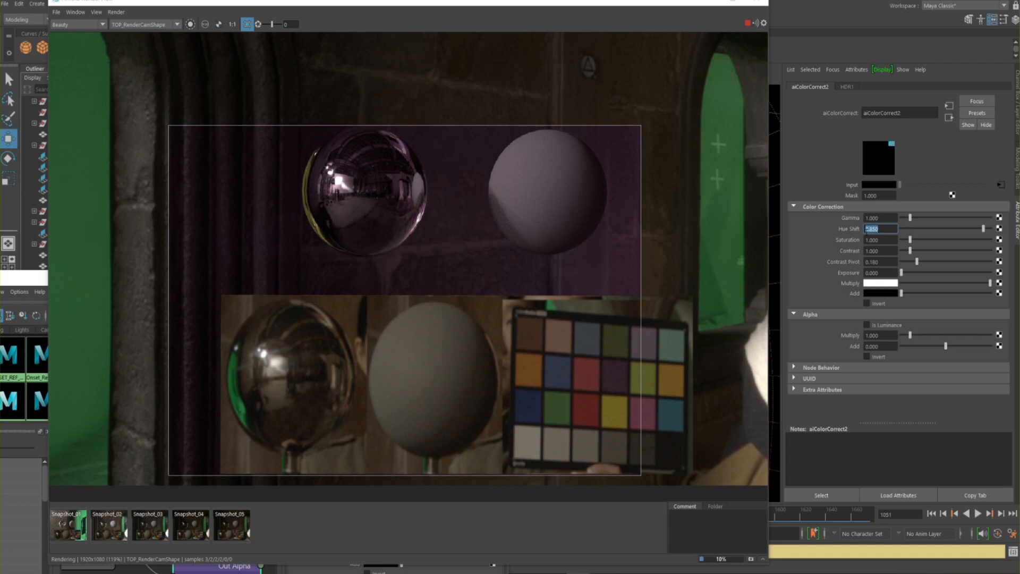
pyautogui.write('.9')
pyautogui.press('Return')
# Test Hue Shift values of 1, 1.1 and 1.05 on aiColorCorrect2
pyautogui.write('1')
pyautogui.press('Return')
pyautogui.write('1.1')
pyautogui.press('Return')
pyautogui.write('1')
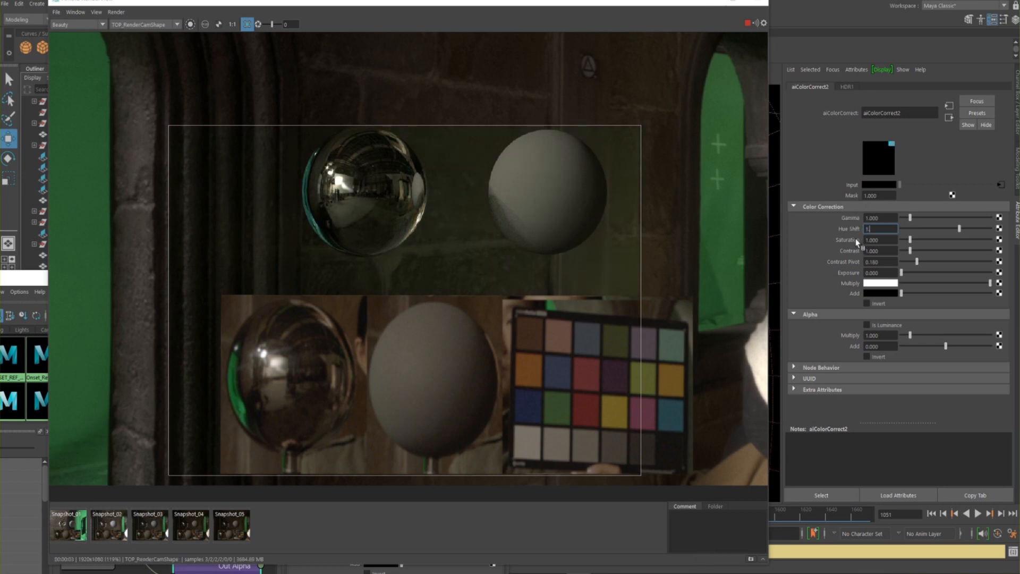
pyautogui.write('.056')
pyautogui.press('Return')
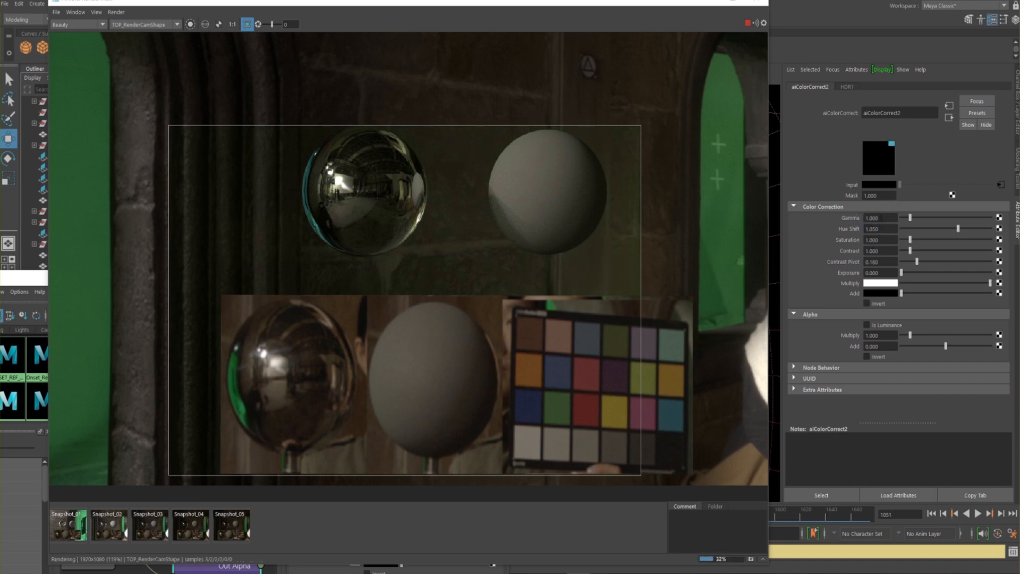
# Try Hue Shift values just under 1 on aiColorCorrect2, using 0.9 and 0.95
pyautogui.moveTo(882, 229); pyautogui.dragTo(830, 238)
pyautogui.press('BackSpace')
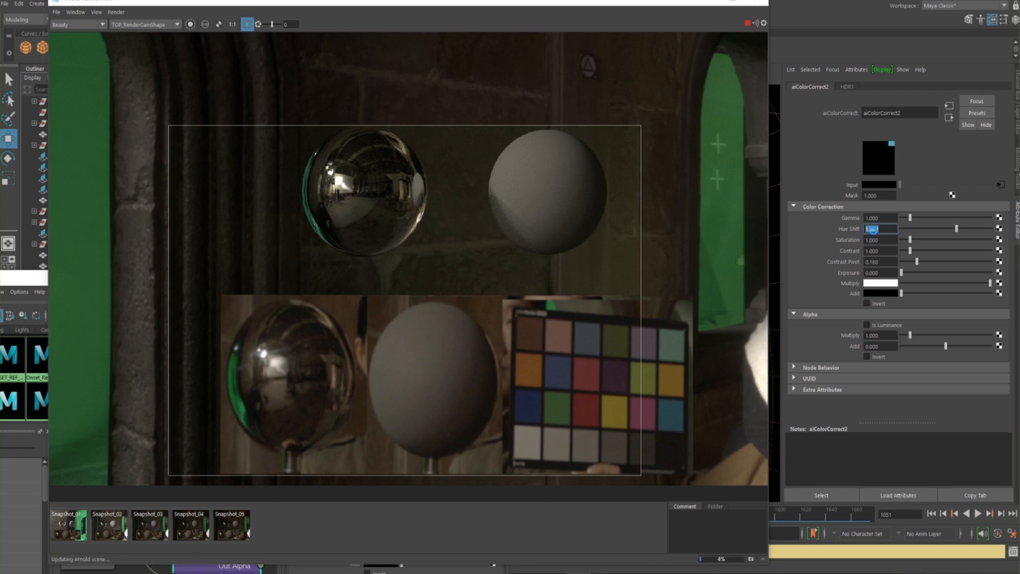
pyautogui.write('.9')
pyautogui.press('Return')
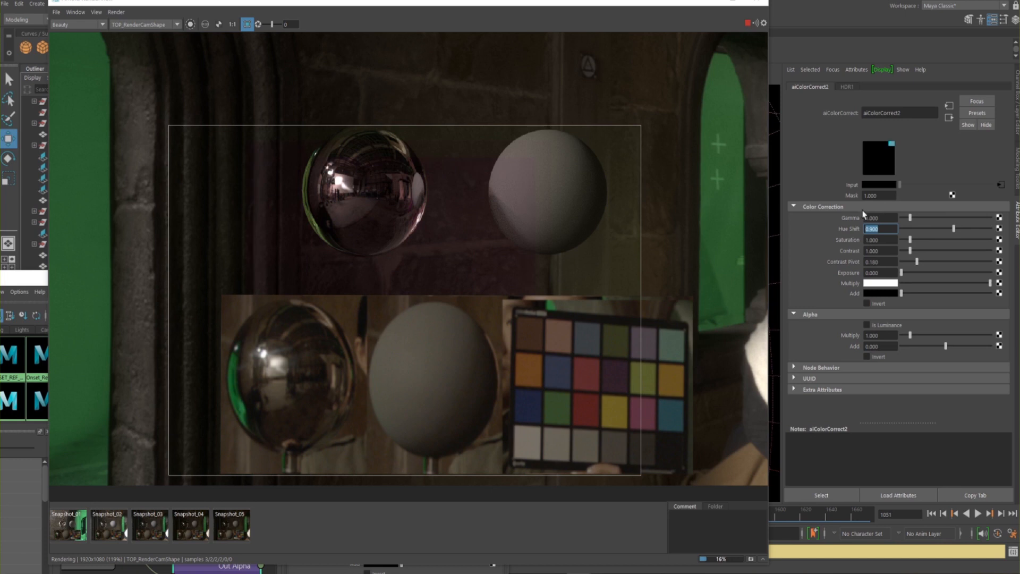
pyautogui.press('BackSpace')
pyautogui.write('0.95')
pyautogui.press('Return')
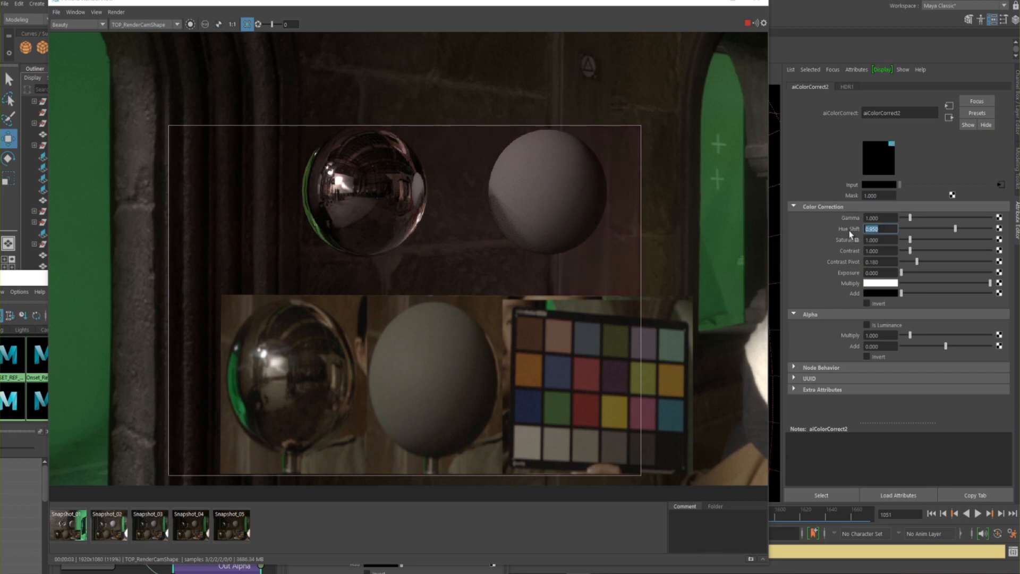
# Try lower Hue Shift values of 0.6, 0.5 and 0.1 on aiColorCorrect2
pyautogui.write('0.6')
pyautogui.press('Return')
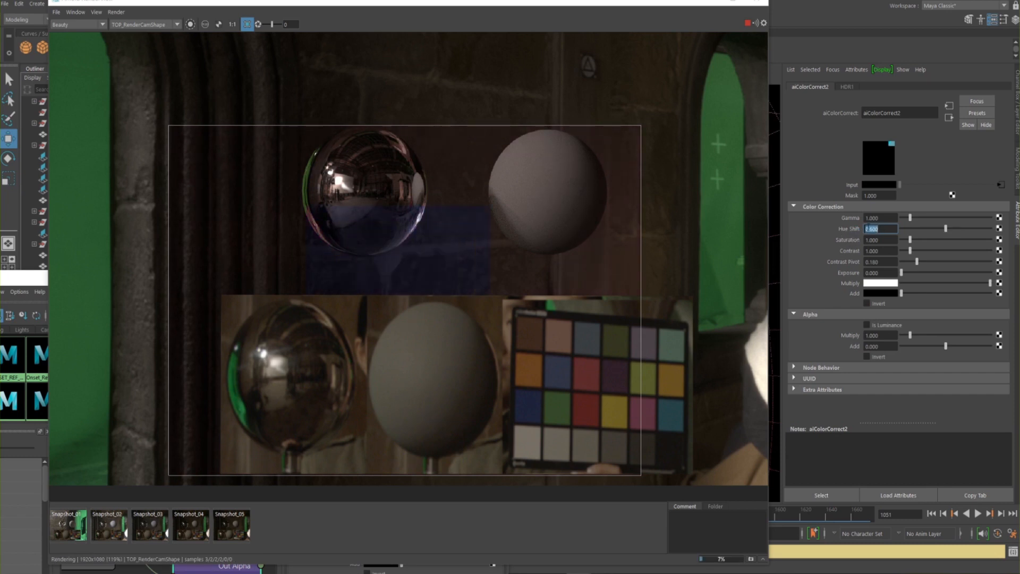
pyautogui.write('0.5')
pyautogui.press('Return')
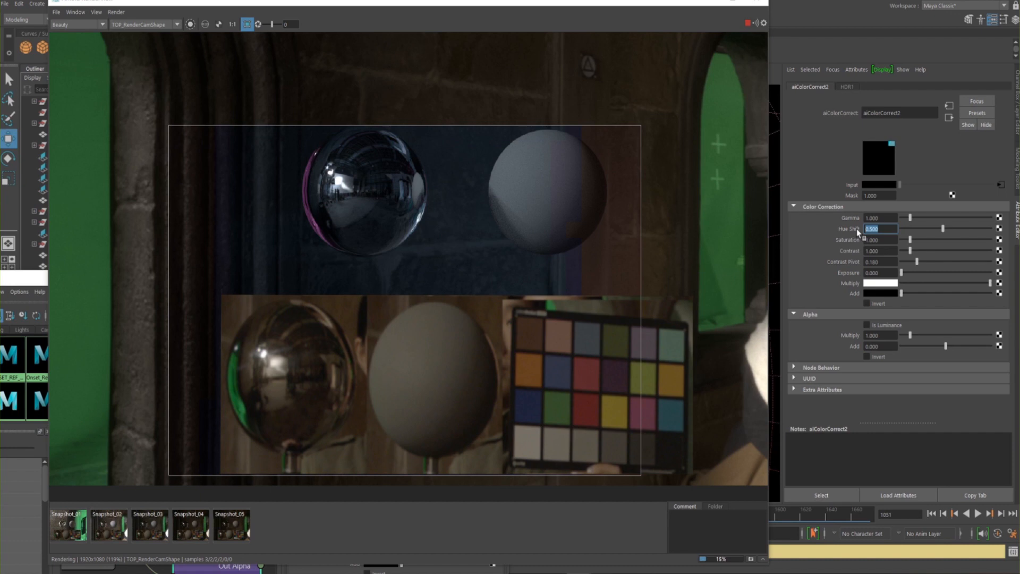
pyautogui.write('0.1')
pyautogui.press('Return')
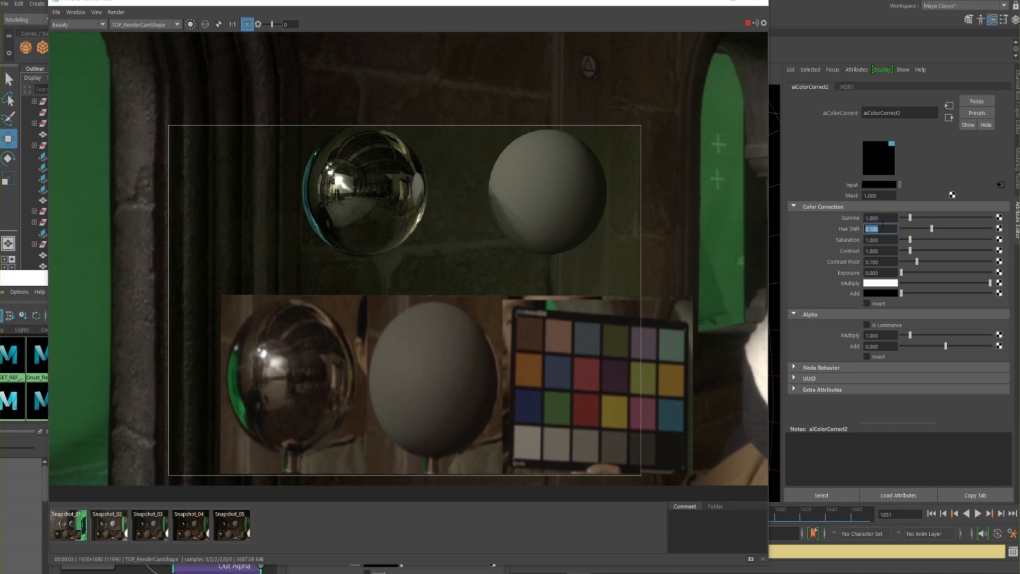
# Try a Hue Shift of 0.15 on aiColorCorrect2, then refine it to 0.05
pyautogui.write('0.15')
pyautogui.press('Return')
pyautogui.moveTo(879, 229); pyautogui.dragTo(870, 229)
pyautogui.write('200')
pyautogui.press('Return')
pyautogui.press('Return')
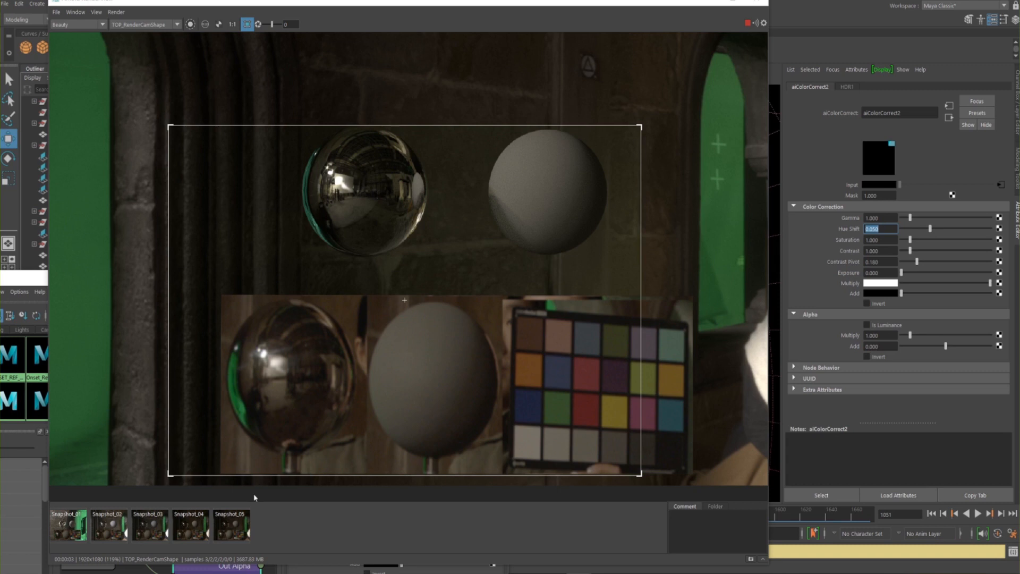
# Compare the hue-shifted render with Snapshot_05 and reset the Hue Shift to 0
pyautogui.click(234, 528)
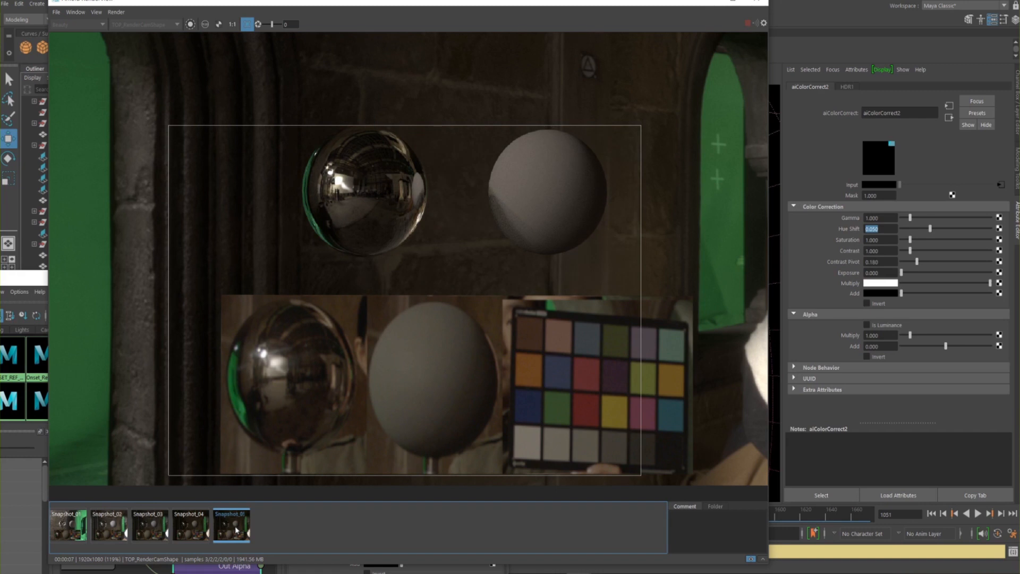
pyautogui.click(236, 529)
pyautogui.write('0')
pyautogui.press('Return')
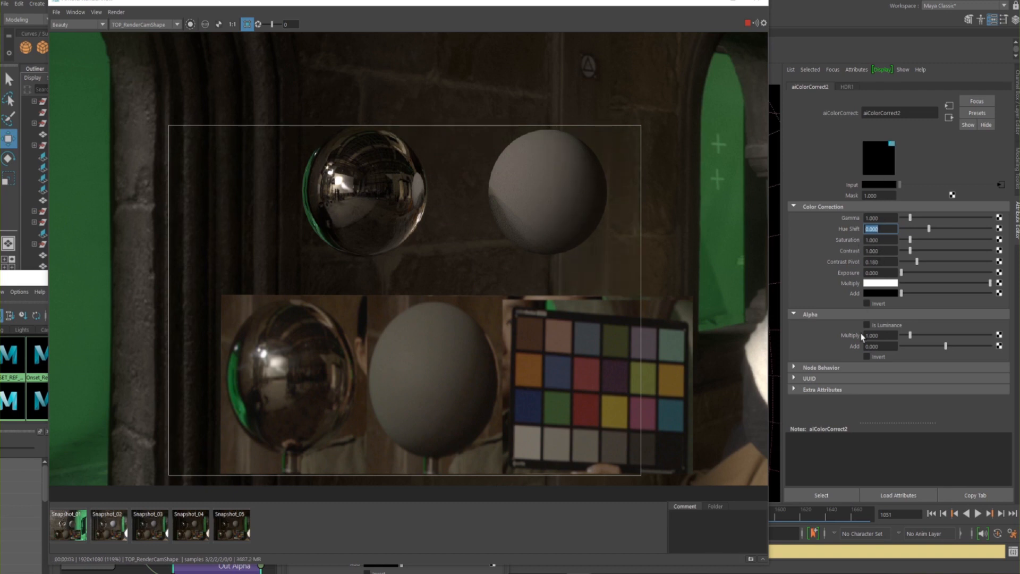
# Lower the Exposure of aiColorCorrect2 in stages of -0.1 and -0.2 to -0.4
pyautogui.click(872, 272)
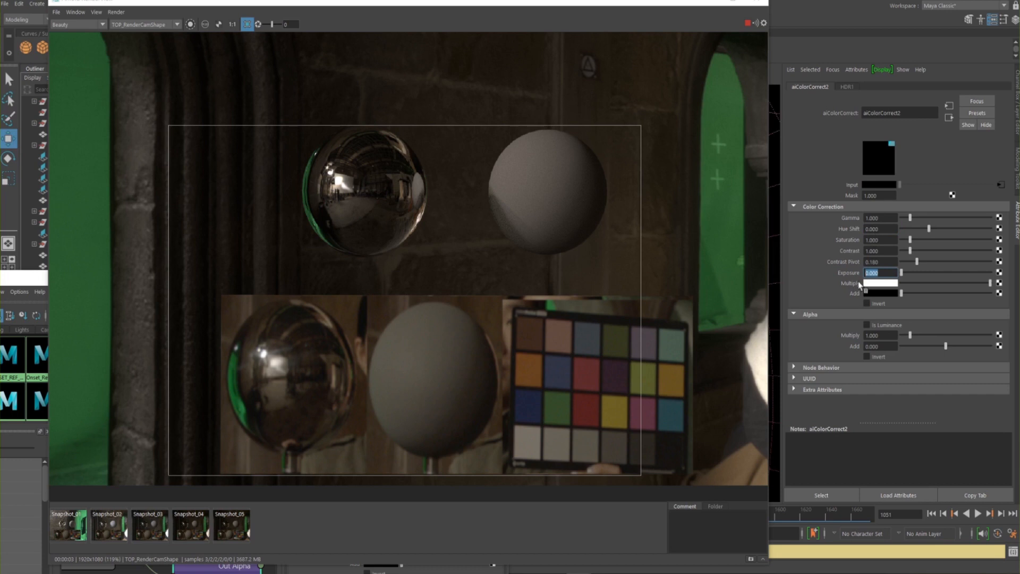
pyautogui.write('-0.1')
pyautogui.press('Return')
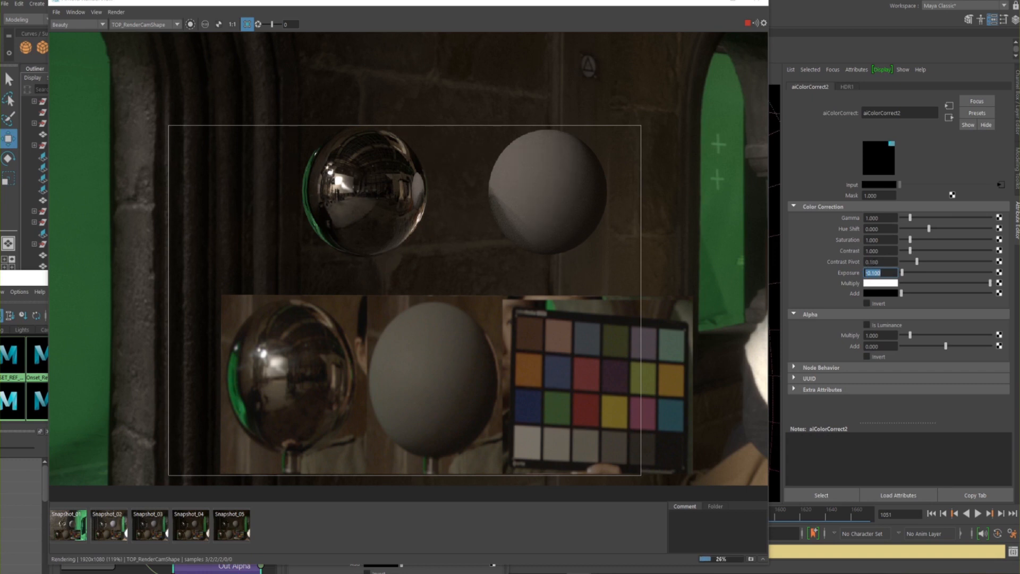
pyautogui.write('-0.')
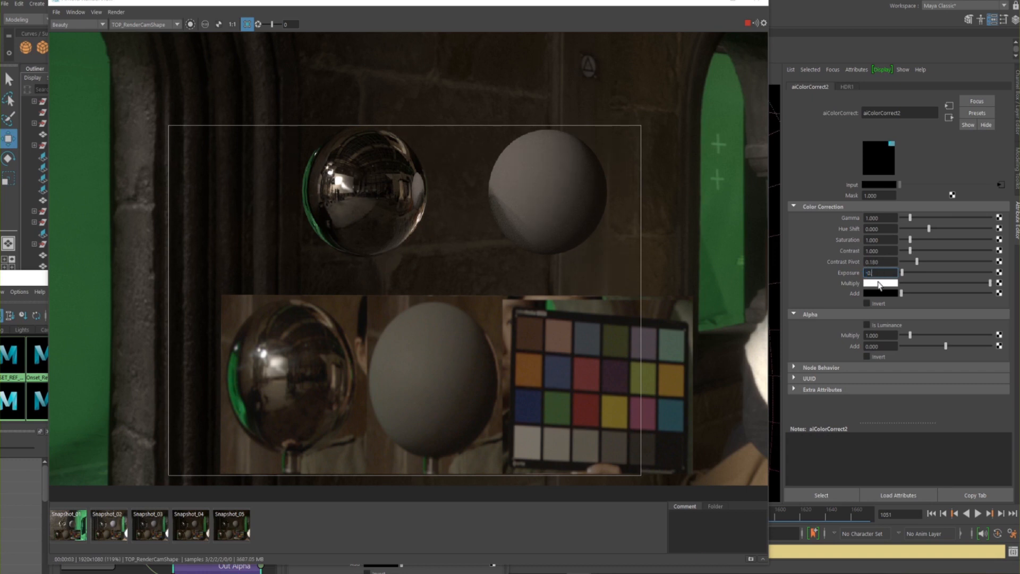
pyautogui.write('200')
pyautogui.press('Return')
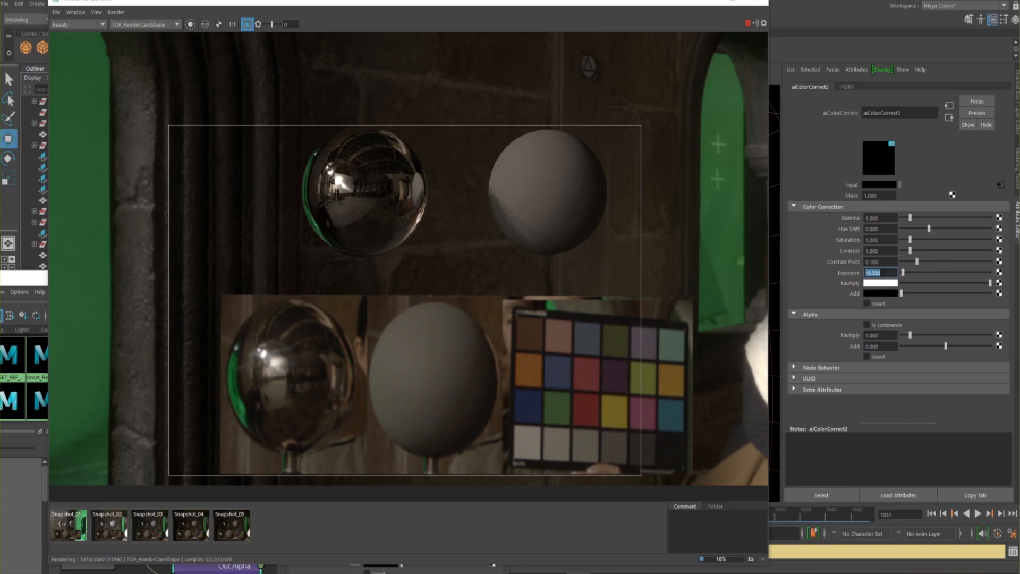
pyautogui.write('-0.4')
pyautogui.press('Return')
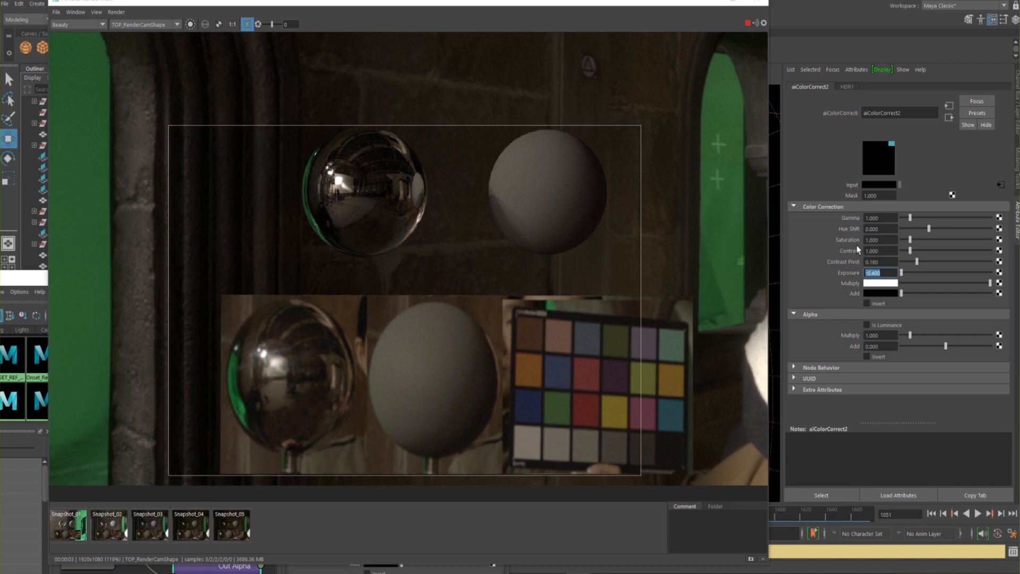
# Raise the Saturation of aiColorCorrect2 to 1.1 and then to 1.3
pyautogui.moveTo(889, 240); pyautogui.dragTo(855, 249)
pyautogui.write('1.1')
pyautogui.press('Return')
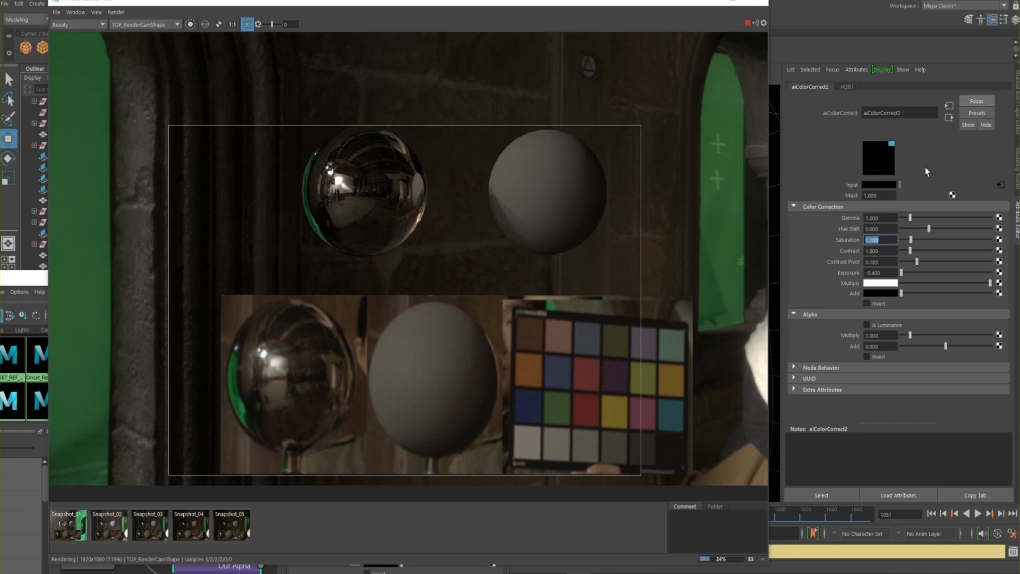
pyautogui.write('1.3')
pyautogui.press('Return')
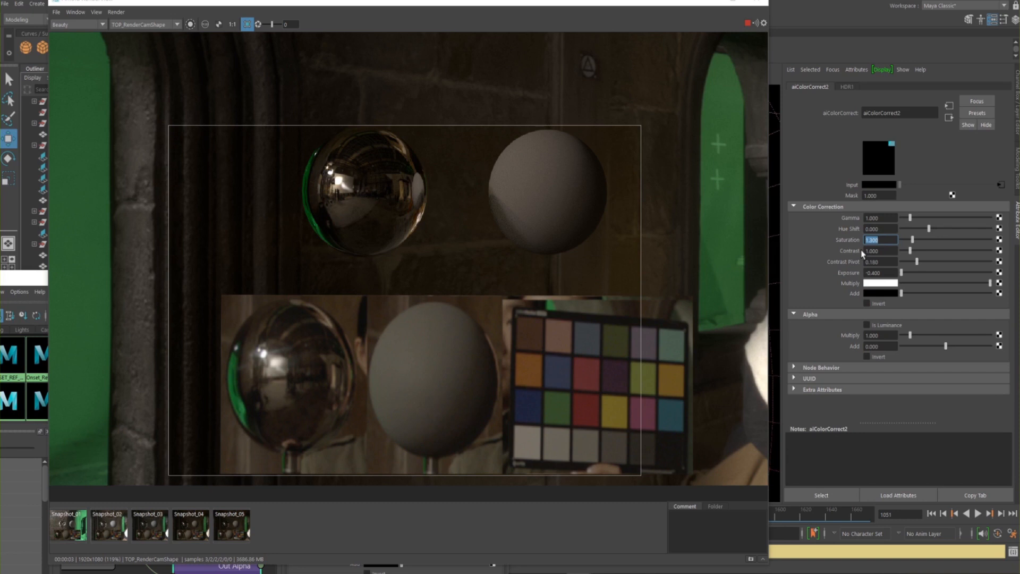
# Set the Saturation of aiColorCorrect2 to 1.4 and compare the render with Snapshot_05
pyautogui.write('1.4')
pyautogui.press('Return')
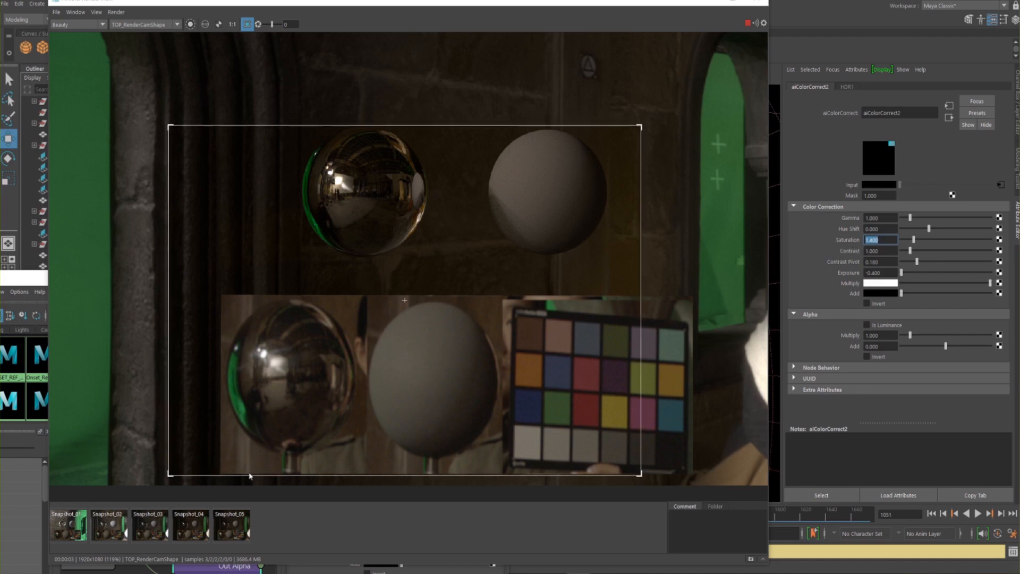
pyautogui.click(232, 534)
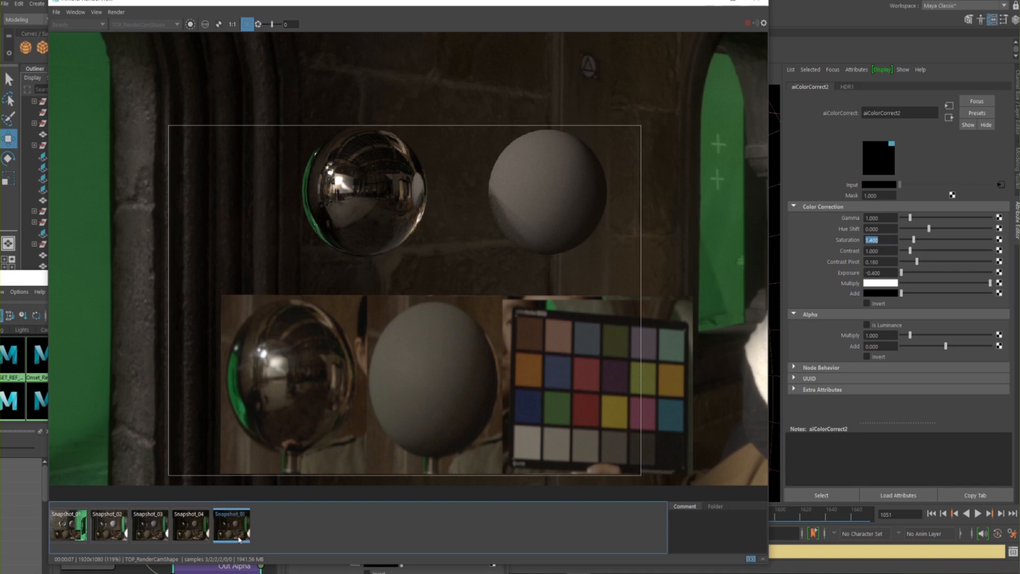
pyautogui.click(239, 539)
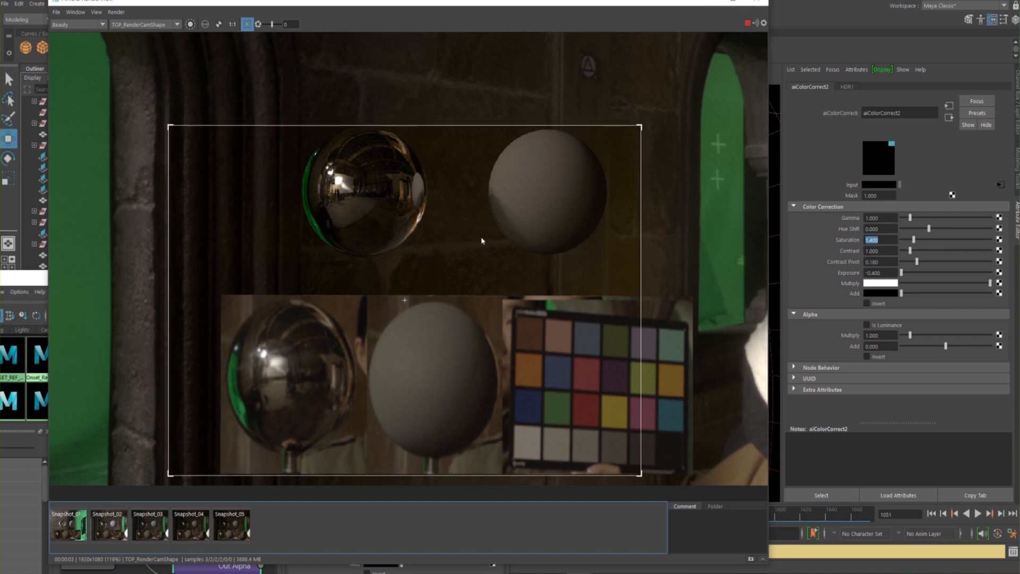
# Try a Hue Shift of 0.05 on aiColorCorrect2, then reduce it to 0.01
pyautogui.click(871, 229)
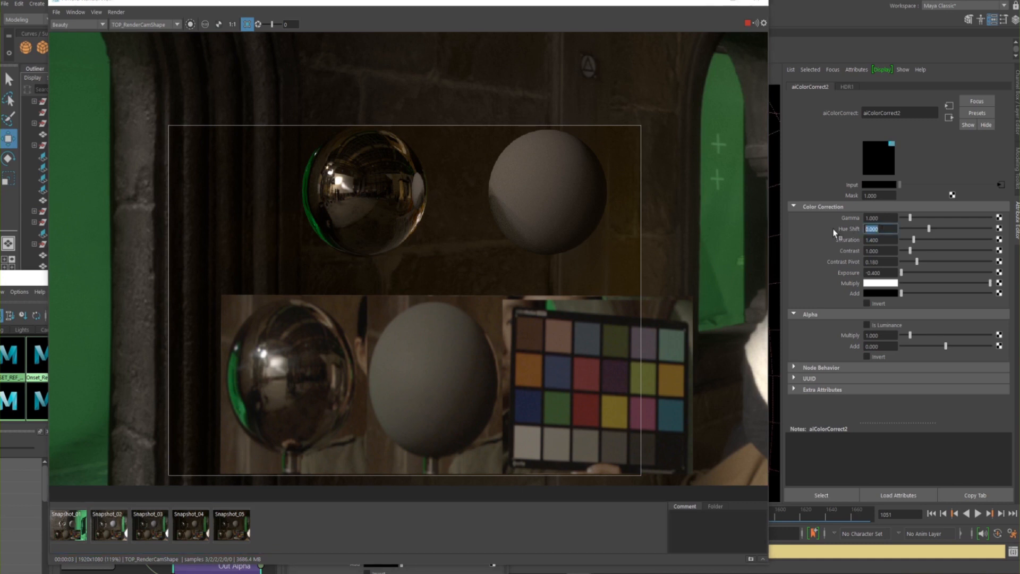
pyautogui.write('0.05')
pyautogui.press('Return')
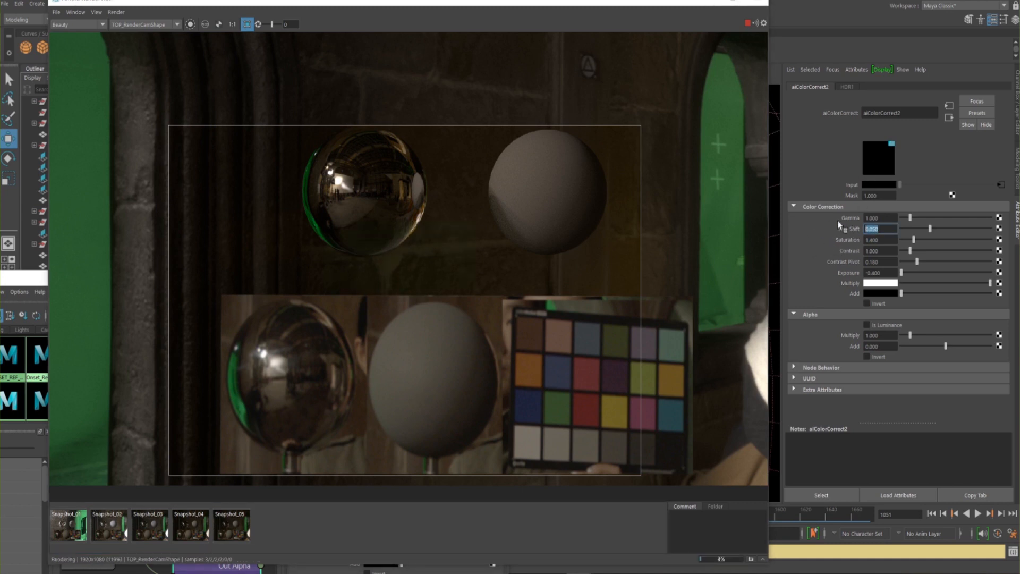
pyautogui.write('0.051')
pyautogui.press('Return')
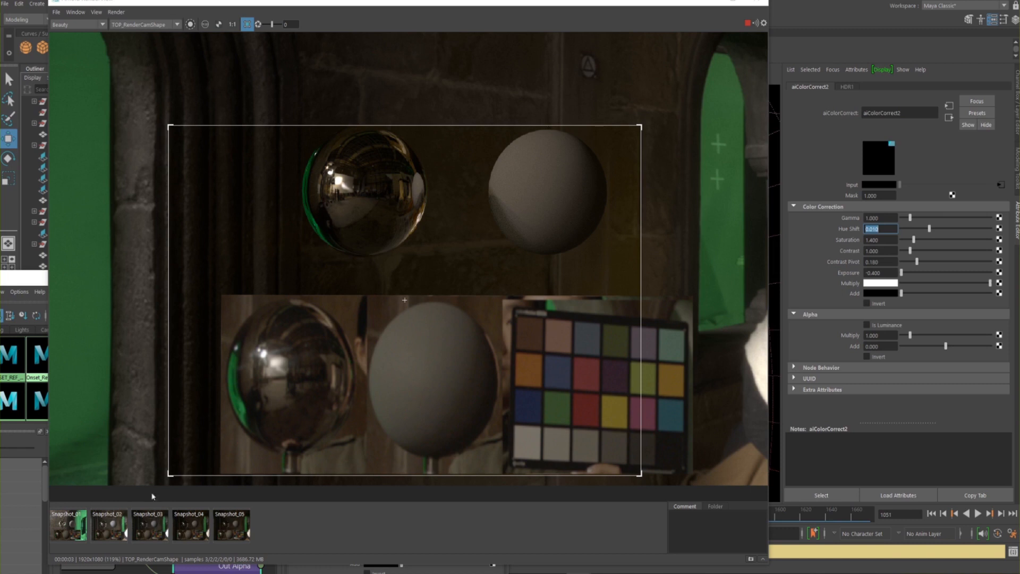
# Compare the colour-corrected render with Snapshot_01 and repeatedly with Snapshot_02, checking the chrome and grey spheres against the plate
pyautogui.click(106, 532)
pyautogui.click(69, 530)
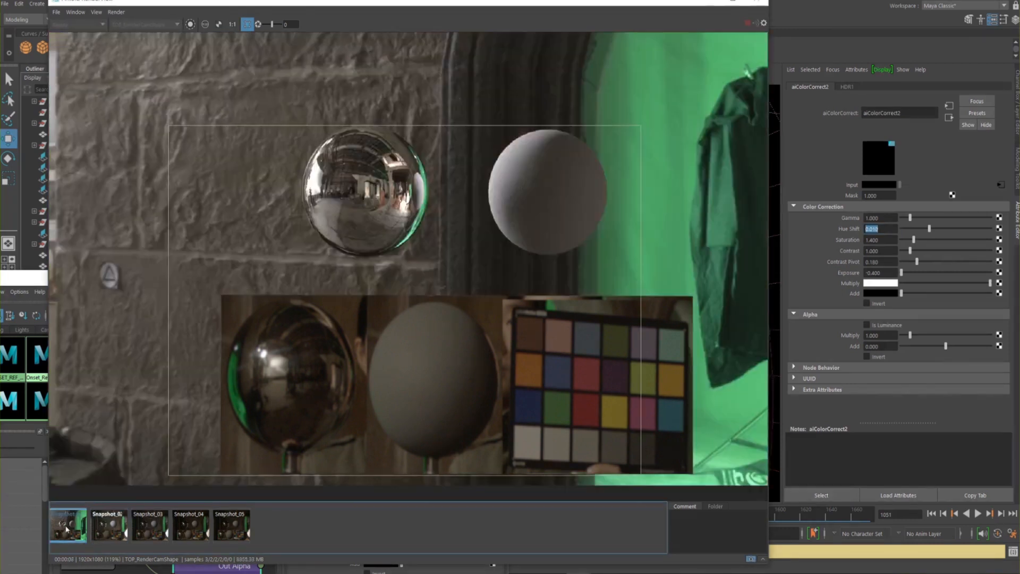
pyautogui.click(105, 530)
pyautogui.click(84, 530)
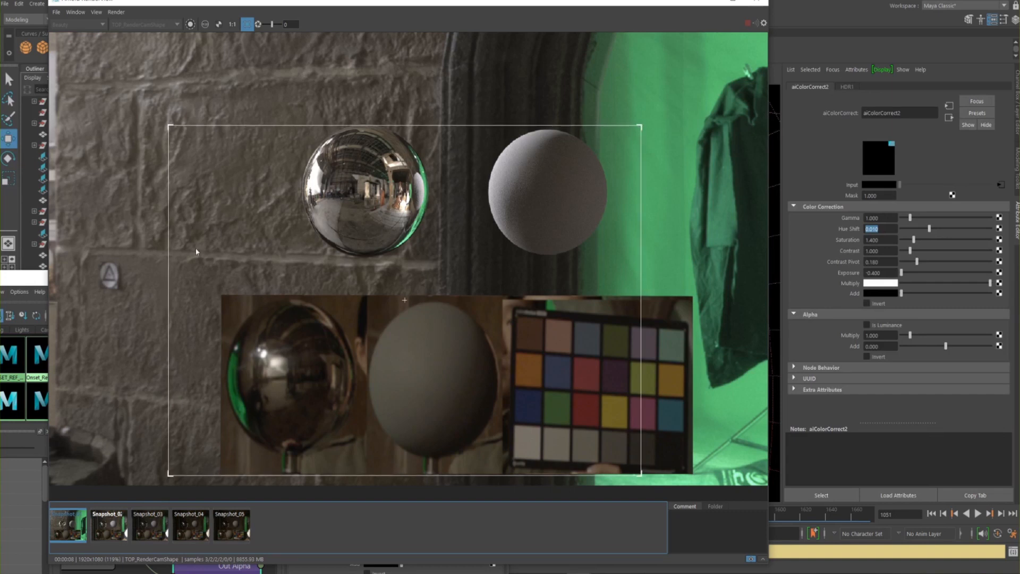
pyautogui.click(64, 529)
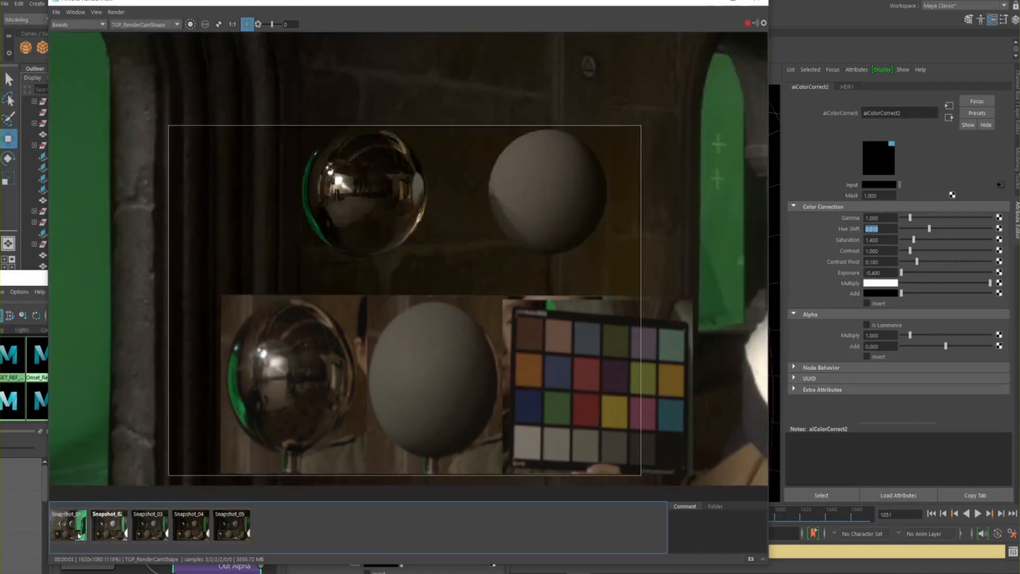
pyautogui.click(107, 530)
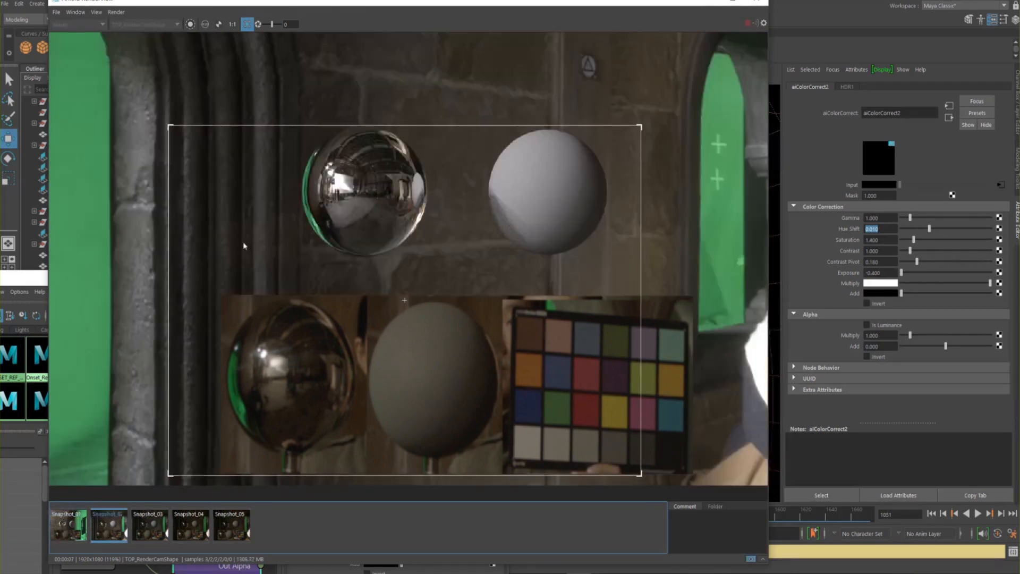
pyautogui.click(117, 515)
pyautogui.click(117, 514)
pyautogui.click(105, 527)
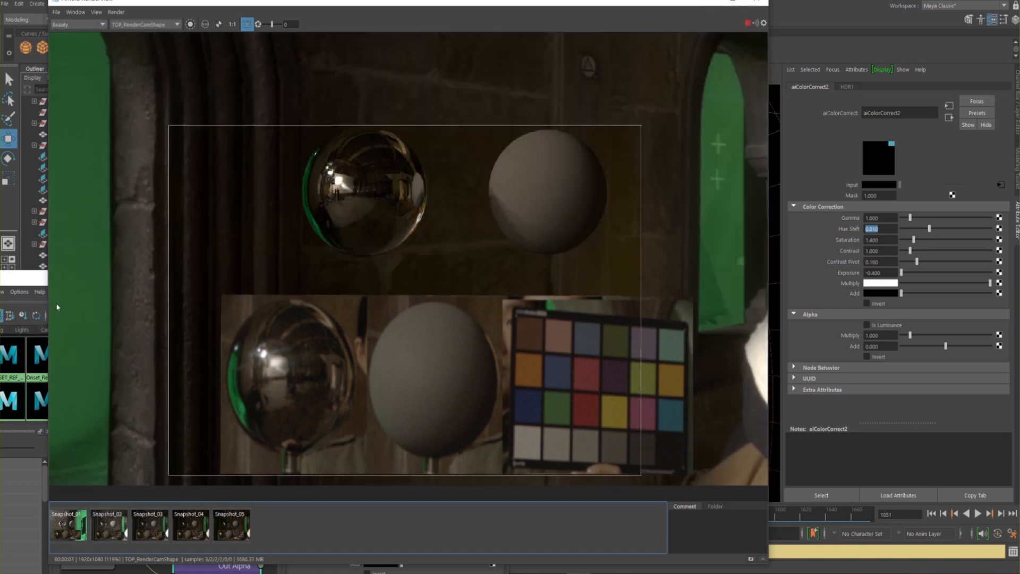
pyautogui.click(110, 528)
pyautogui.click(113, 532)
pyautogui.click(111, 534)
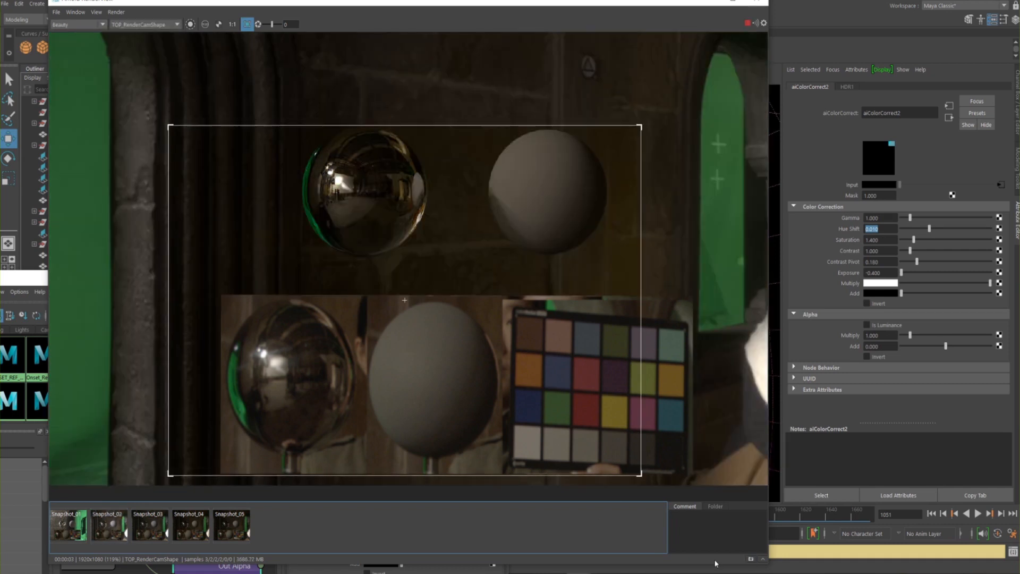
# Store a snapshot of the current render and clear the Hypershade window out of the way
pyautogui.click(750, 560)
pyautogui.moveTo(571, 3); pyautogui.dragTo(608, 8)
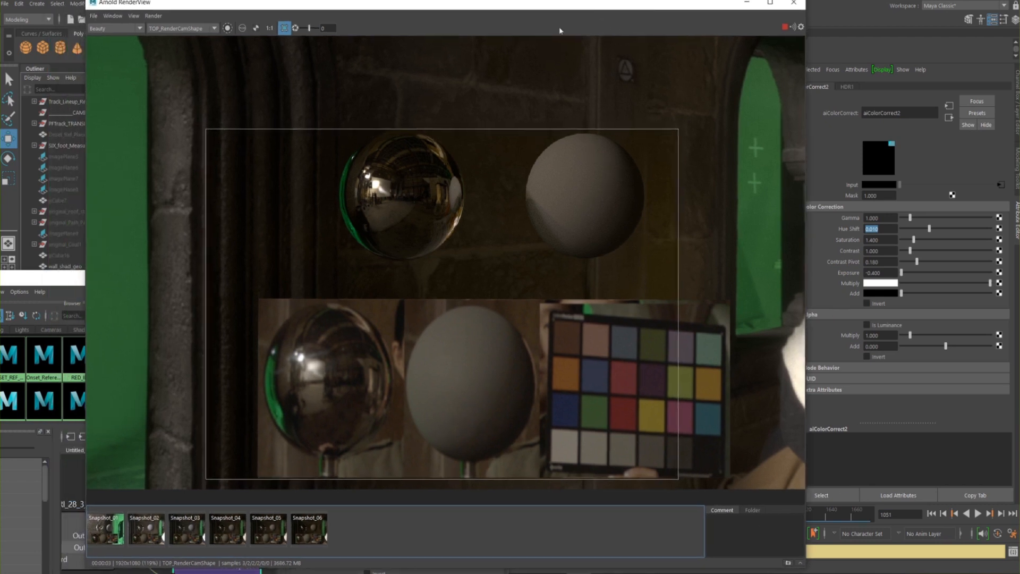
pyautogui.click(27, 279)
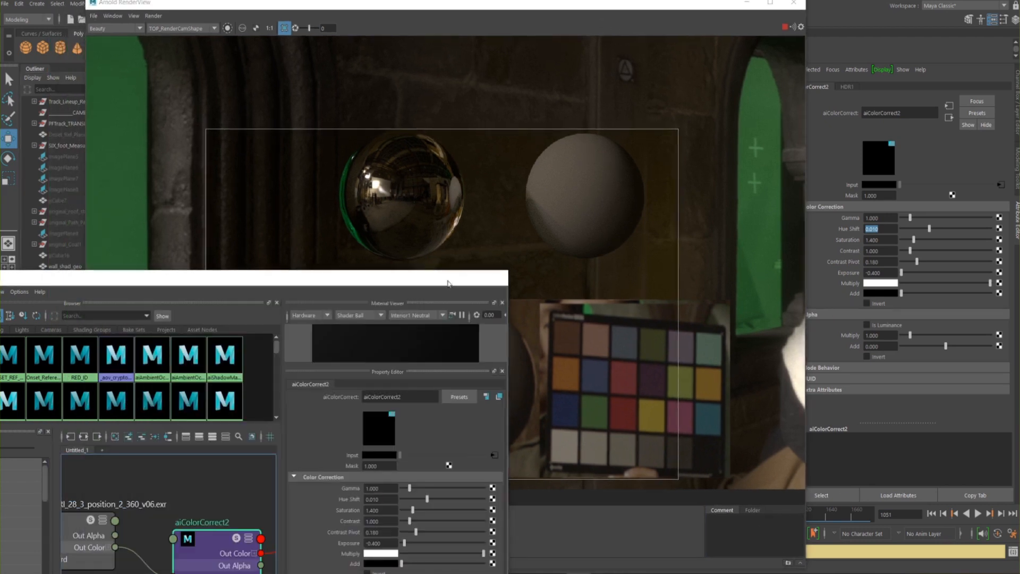
pyautogui.click(449, 277)
# Select the sky dome light and try an Exposure of 9, then settle on 8.5
pyautogui.click(63, 465)
pyautogui.moveTo(436, 10); pyautogui.dragTo(404, 10)
pyautogui.moveTo(886, 275); pyautogui.dragTo(826, 279)
pyautogui.write('9')
pyautogui.press('Return')
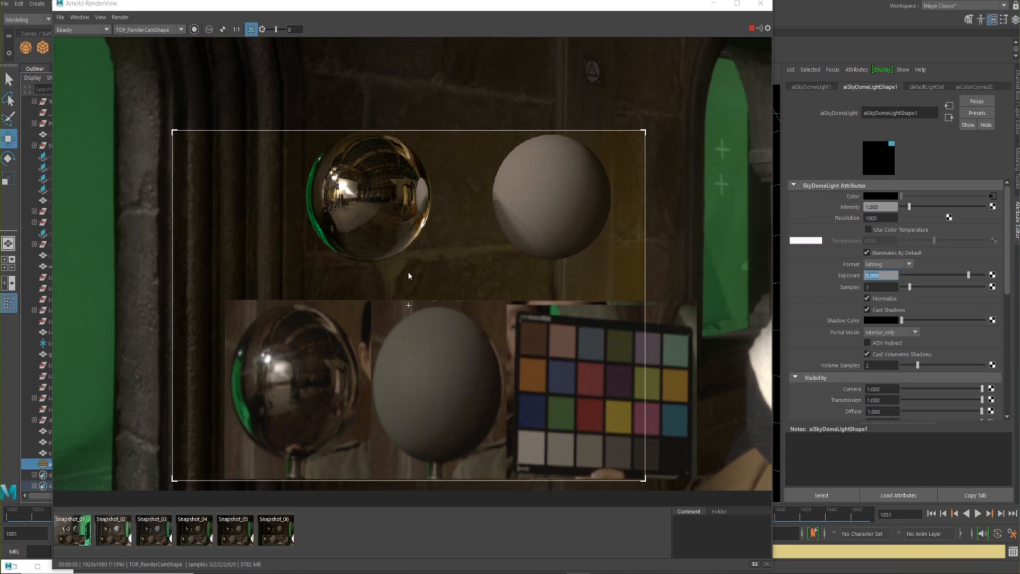
pyautogui.write('4.5')
pyautogui.press('Return')
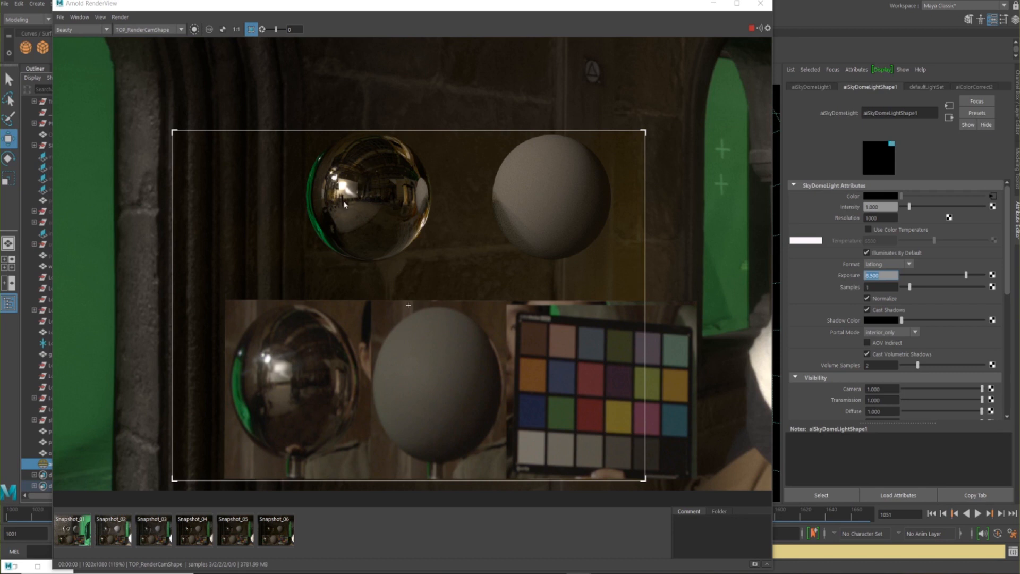
# Compare the render using the adjusted sky dome exposure with Snapshot_02
pyautogui.click(117, 533)
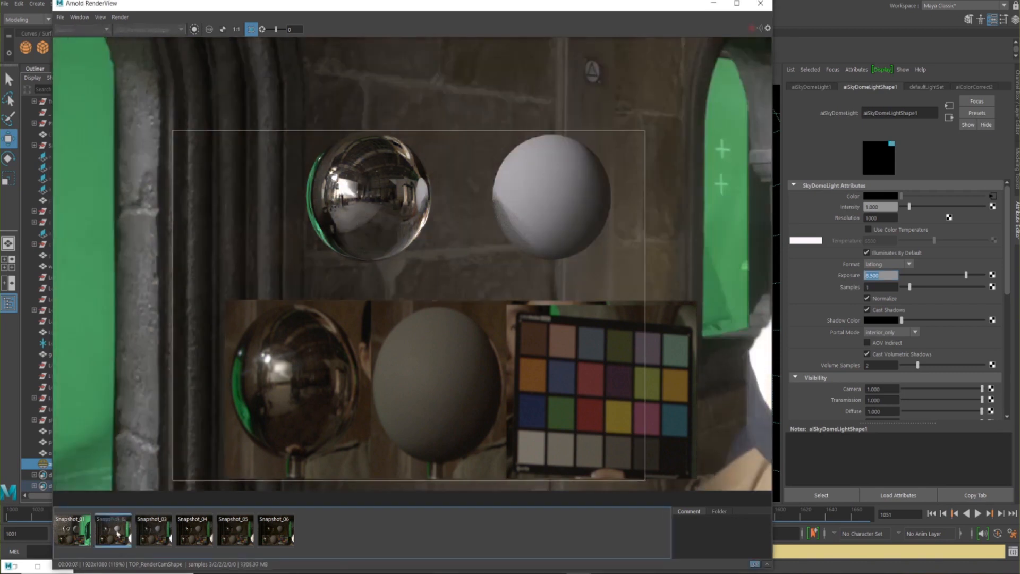
pyautogui.click(118, 534)
pyautogui.click(115, 533)
pyautogui.click(116, 534)
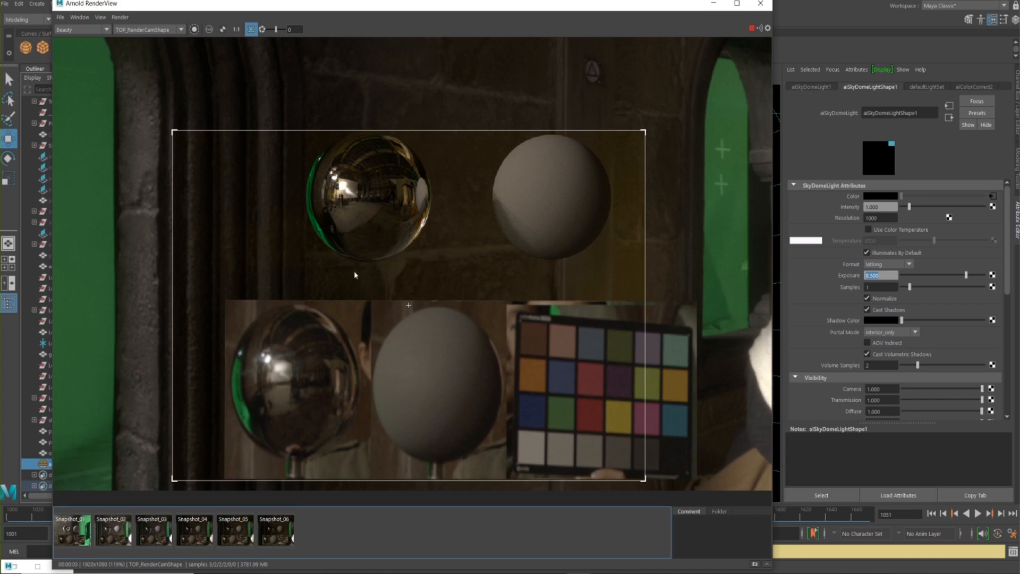
# Disable Casts Shadows in the Arnold visibility settings of the rendered chrome sphere
pyautogui.click(369, 191)
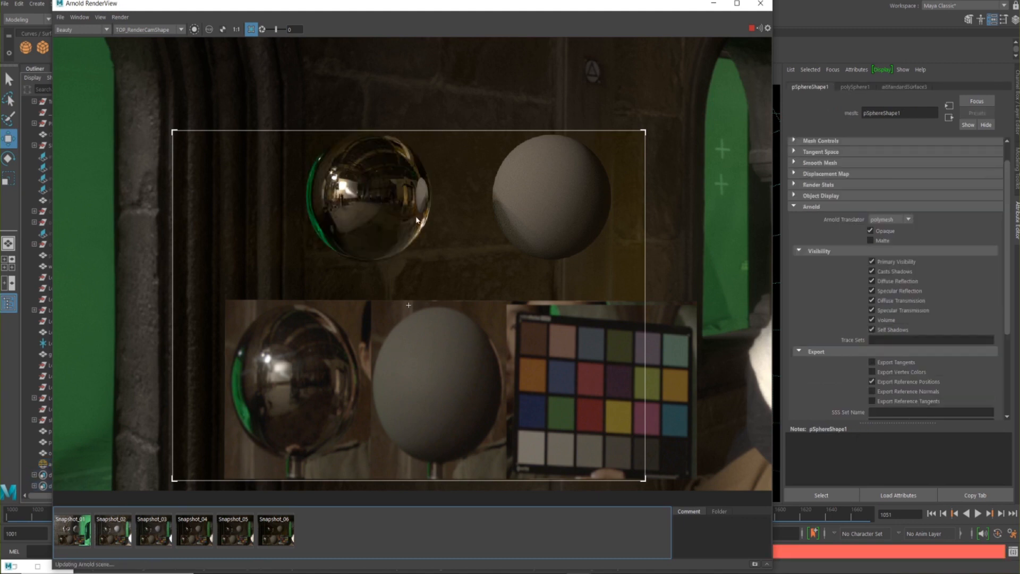
pyautogui.click(883, 270)
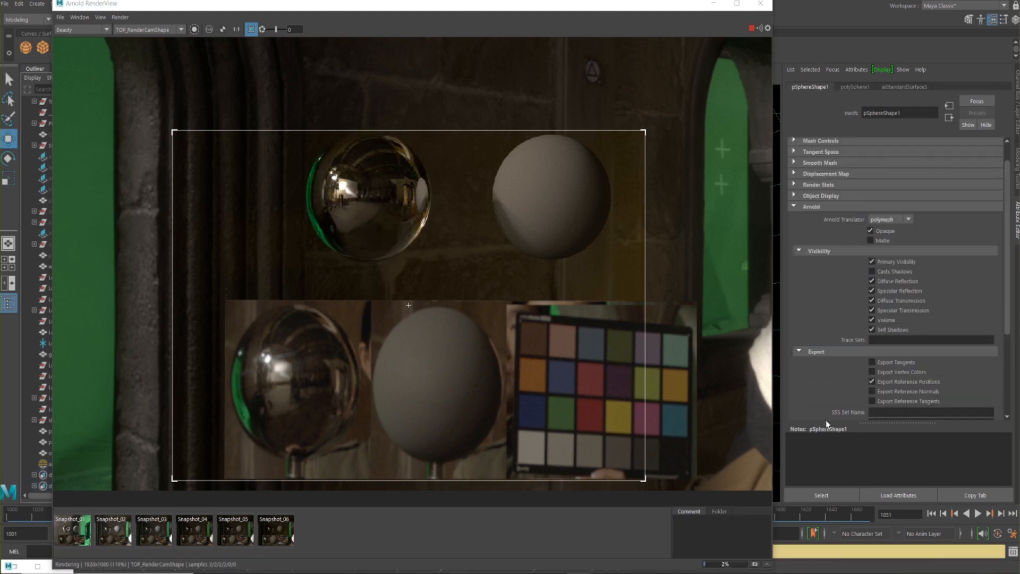